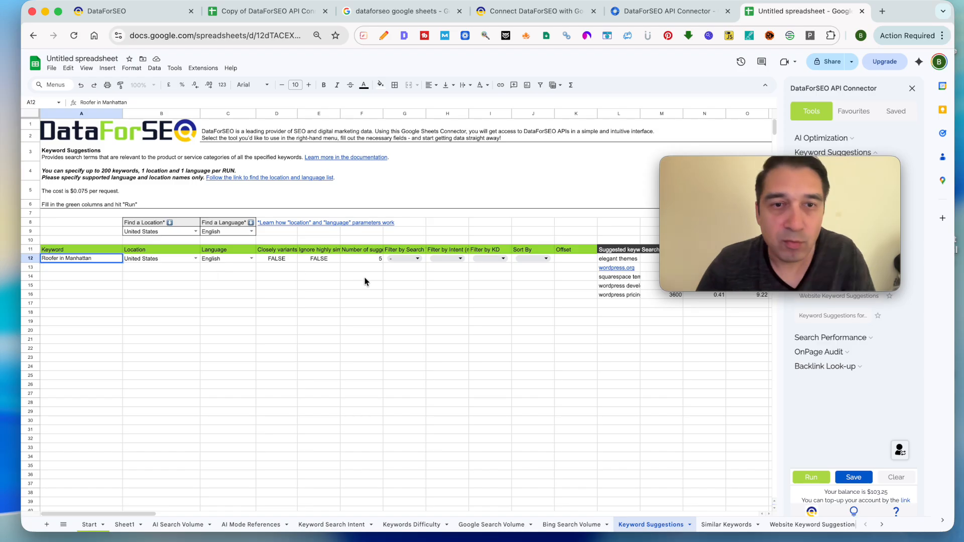
- Clear the old suggested-keyword results from cells L12:O23 of the Keyword Suggestions sheet
{"action": "left_click", "coordinate": [361, 277]}
{"action": "left_click_drag", "start_coordinate": [725, 160], "coordinate": [415, 298]}
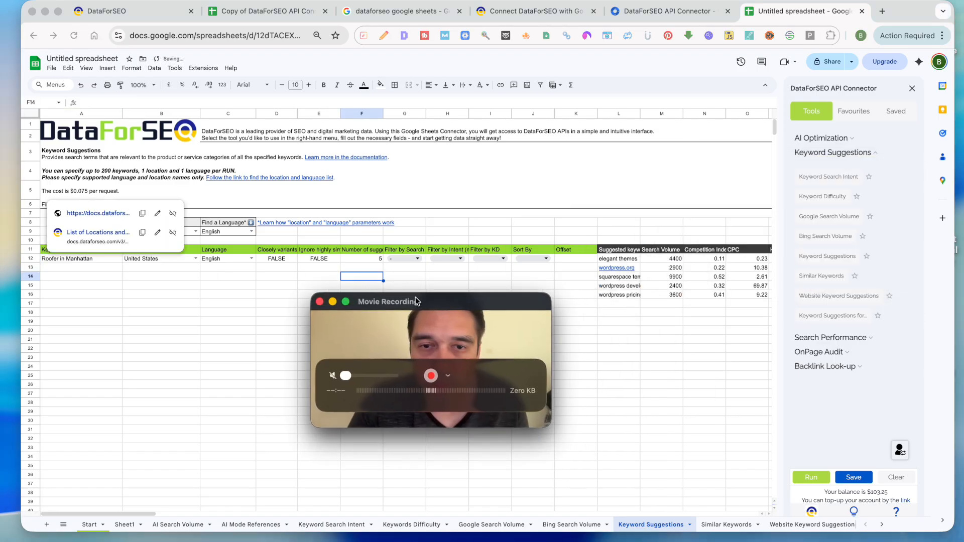
{"action": "scroll", "coordinate": [673, 312], "scroll_direction": "right", "scroll_amount": 1}
{"action": "left_click", "coordinate": [675, 308]}
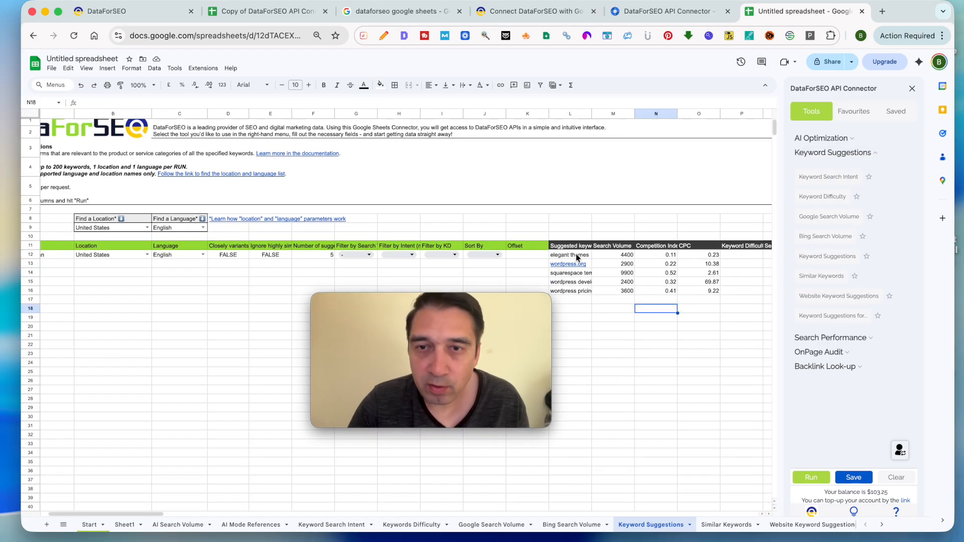
{"action": "left_click_drag", "start_coordinate": [577, 254], "coordinate": [719, 351]}
{"action": "key", "text": "Delete"}
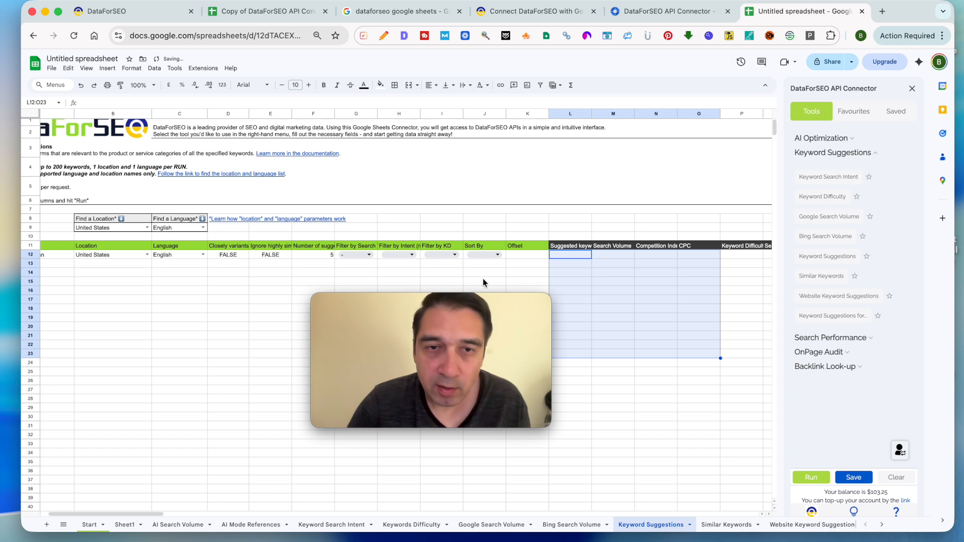
{"action": "left_click_drag", "start_coordinate": [371, 297], "coordinate": [201, 291]}
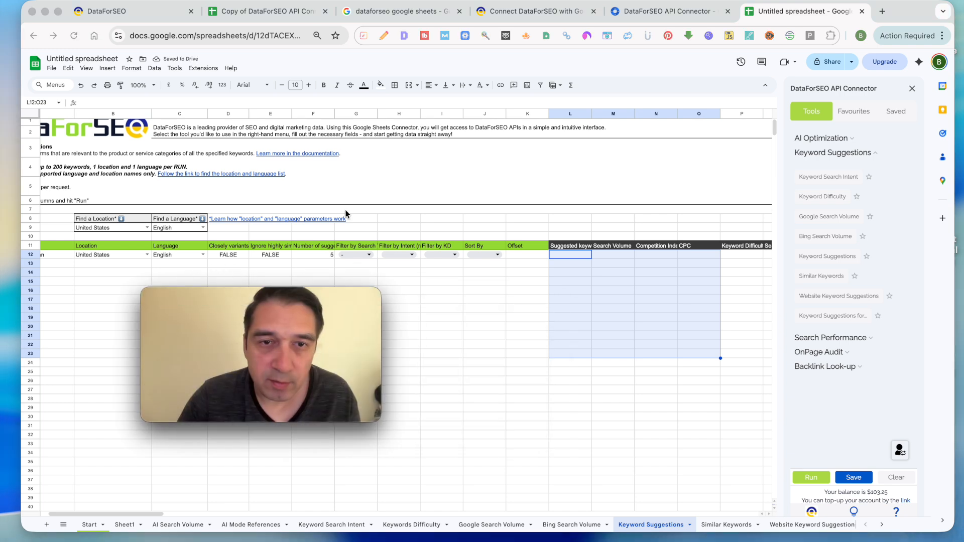
- Try the 0-10 search volume filter in row 12, review the intent filter options, and reset the volume filter to "-"
{"action": "left_click", "coordinate": [368, 255]}
{"action": "left_click_drag", "start_coordinate": [324, 294], "coordinate": [215, 260]}
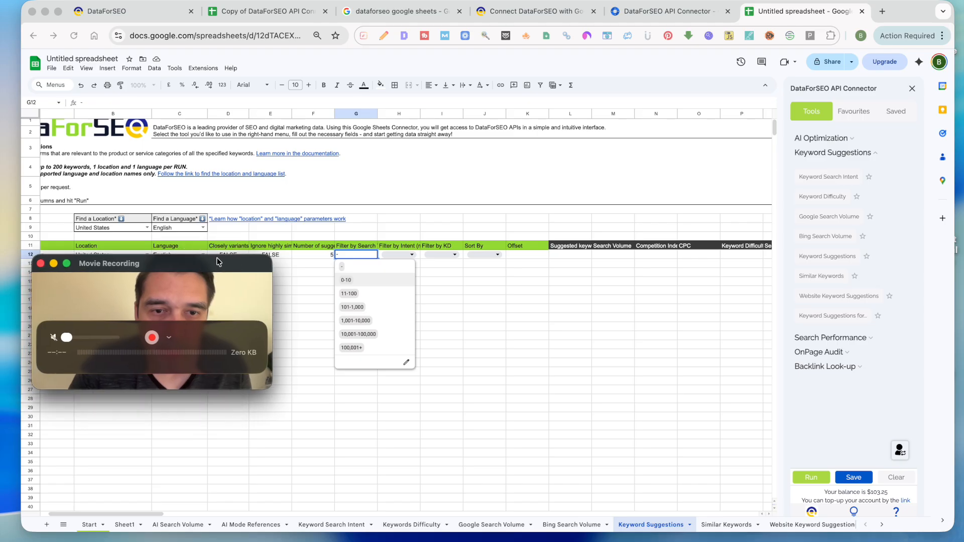
{"action": "left_click", "coordinate": [348, 281]}
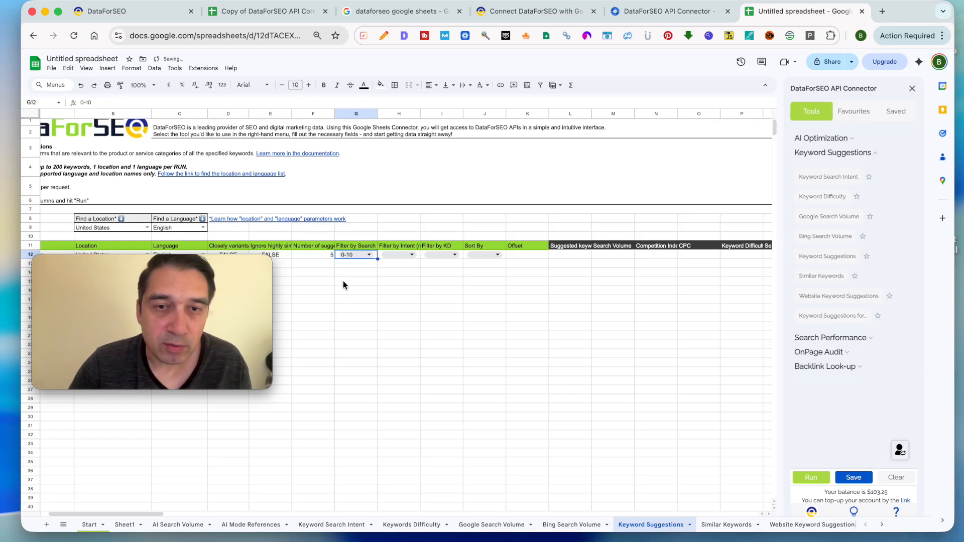
{"action": "left_click", "coordinate": [402, 256]}
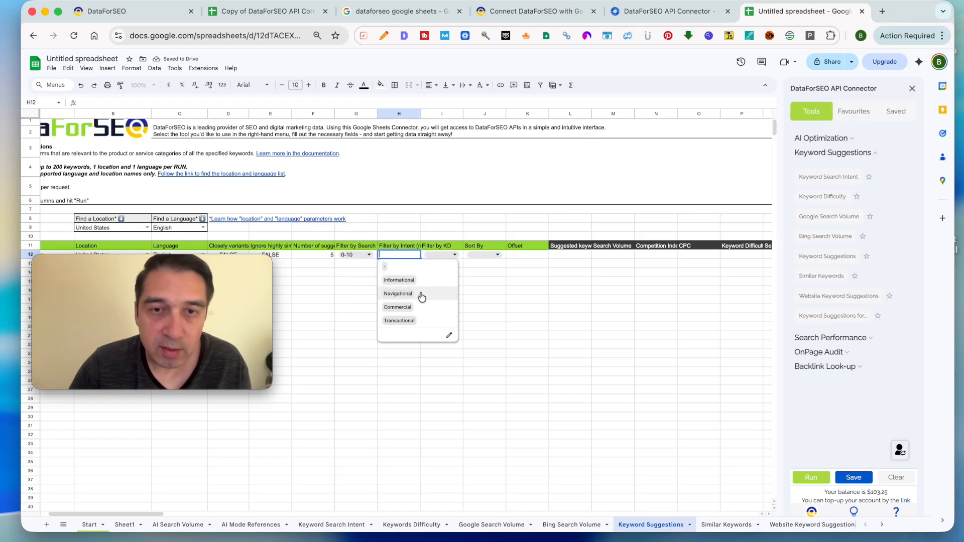
{"action": "left_click", "coordinate": [326, 281]}
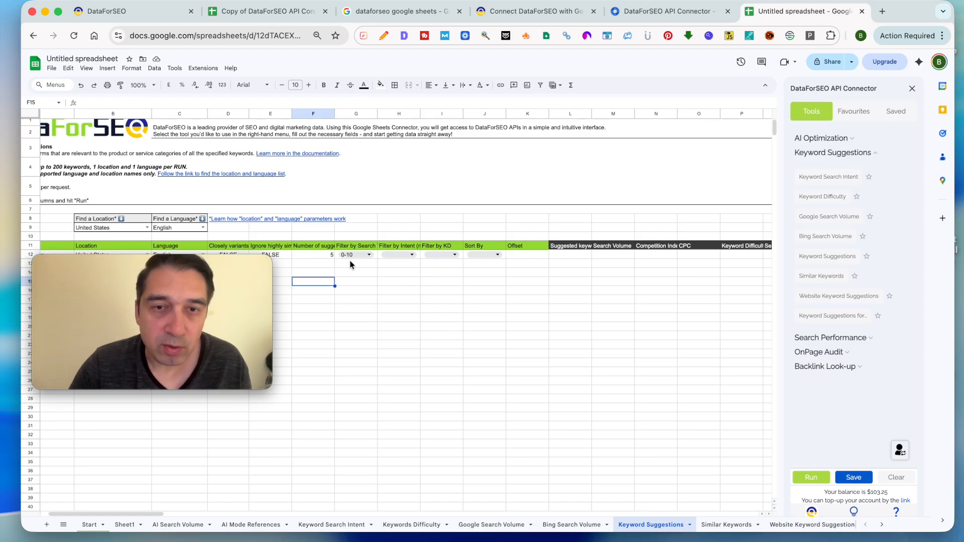
{"action": "double_click", "coordinate": [354, 255]}
{"action": "left_click", "coordinate": [358, 268]}
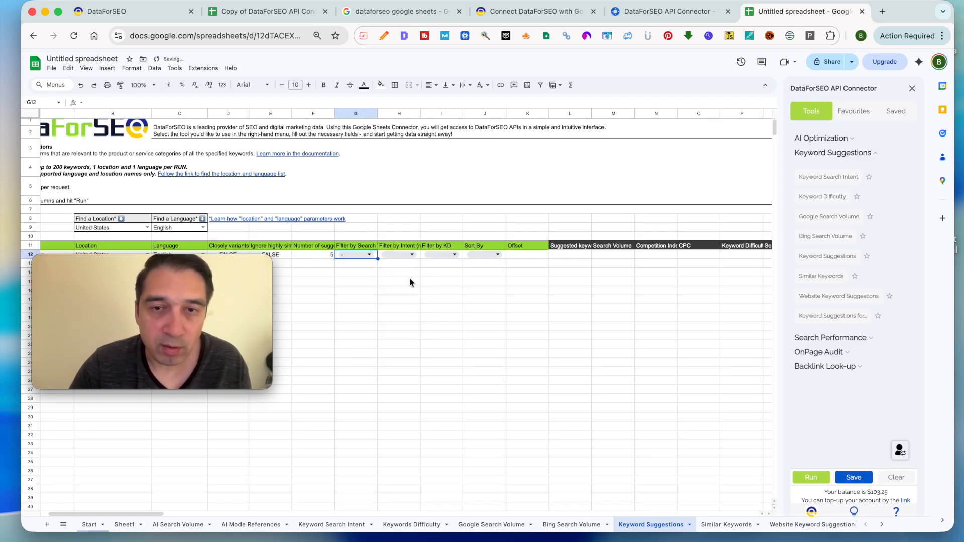
- Review the available keyword difficulty filter ranges and the Sort By options for row 12 without choosing any
{"action": "double_click", "coordinate": [443, 255]}
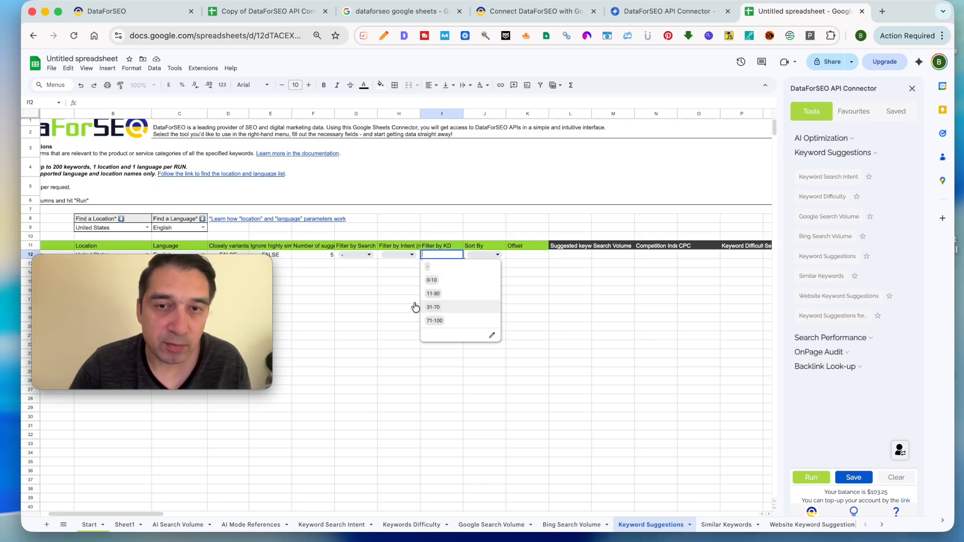
{"action": "left_click", "coordinate": [374, 281]}
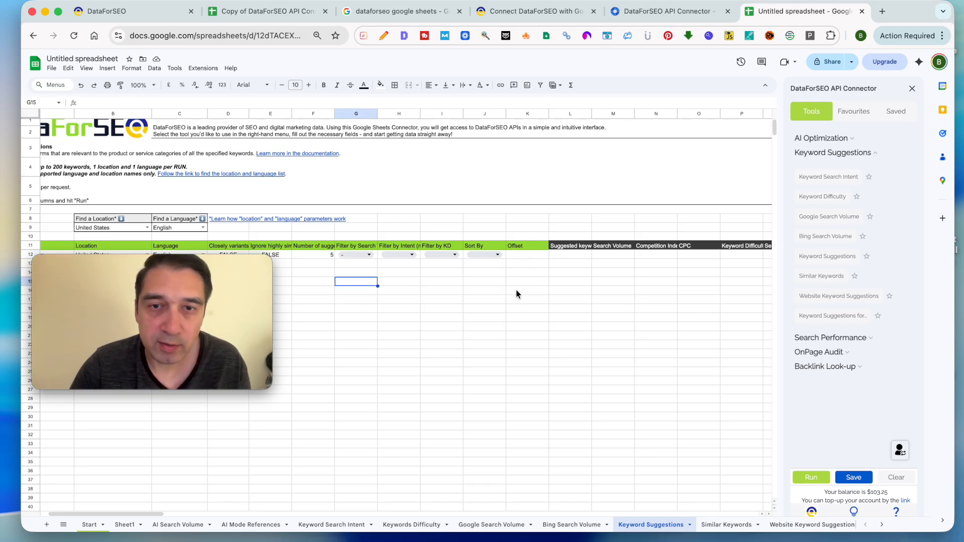
{"action": "left_click", "coordinate": [477, 254]}
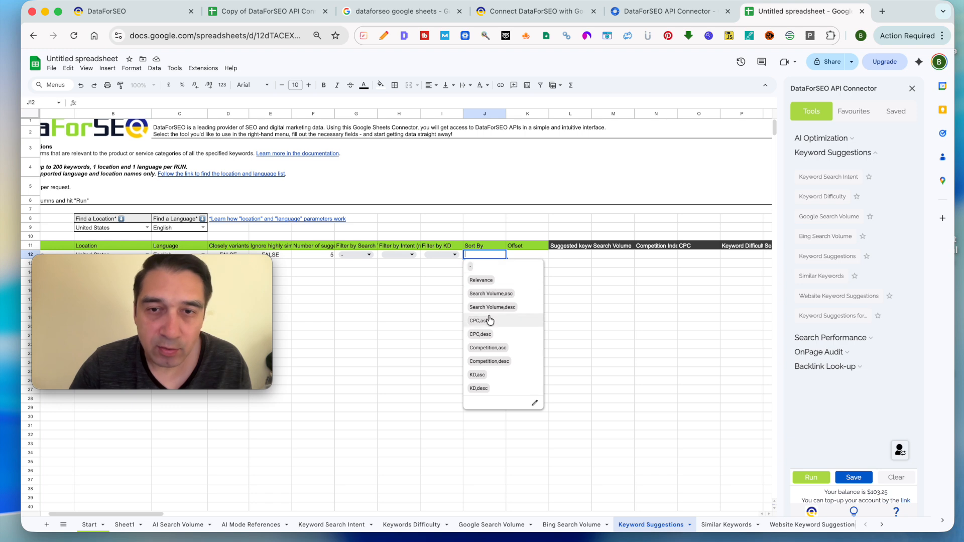
{"action": "left_click", "coordinate": [366, 339]}
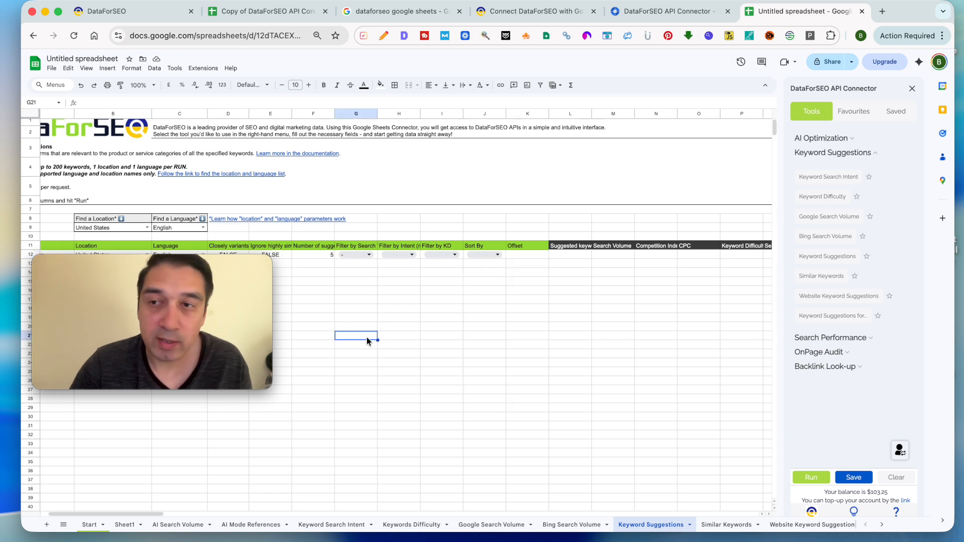
- Run the Keyword Suggestions request for "Roofer in Manhattan" with location United States and language English
{"action": "scroll", "coordinate": [367, 340], "scroll_direction": "right", "scroll_amount": 2}
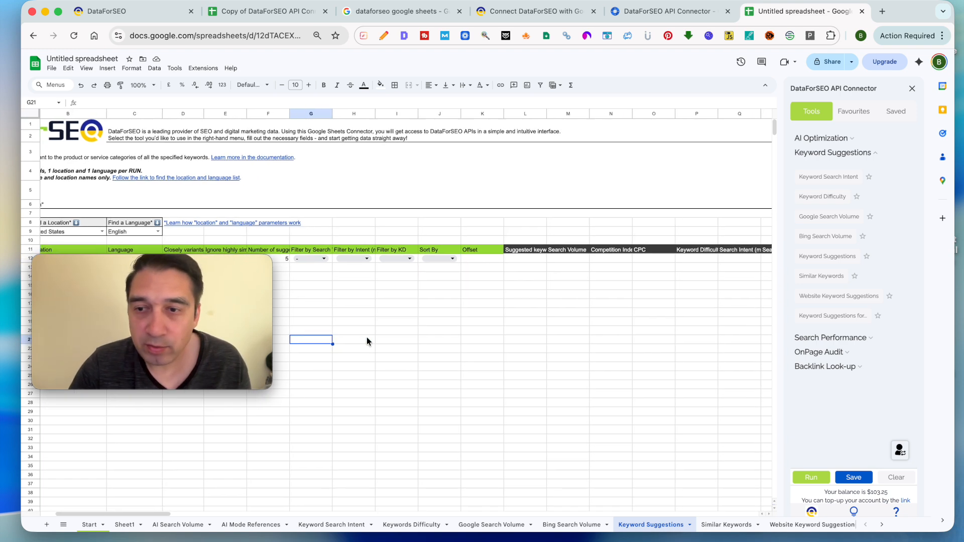
{"action": "scroll", "coordinate": [367, 341], "scroll_direction": "down", "scroll_amount": 5}
{"action": "scroll", "coordinate": [367, 341], "scroll_direction": "left", "scroll_amount": 2}
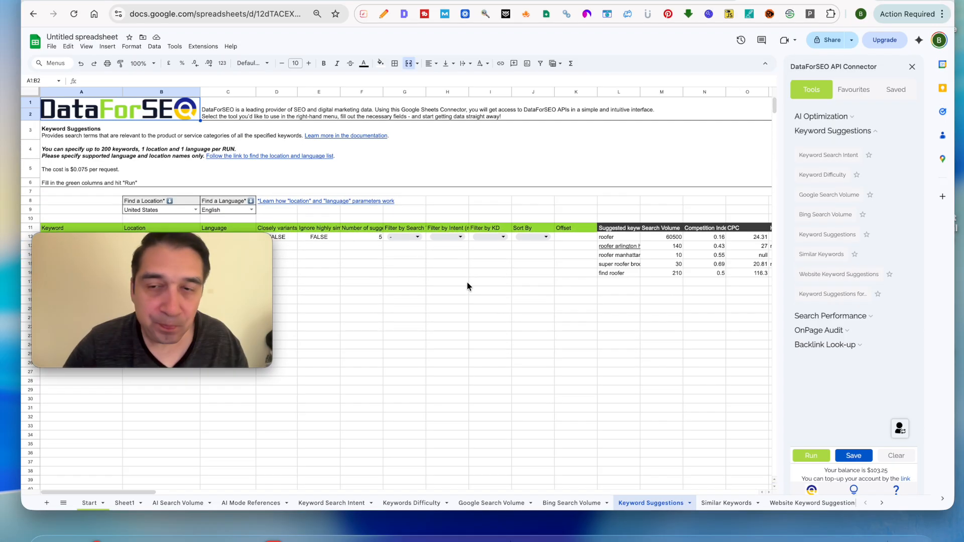
- Examine the search volume, CPC and search intent columns in the keyword suggestion results
{"action": "scroll", "coordinate": [467, 282], "scroll_direction": "right", "scroll_amount": 5}
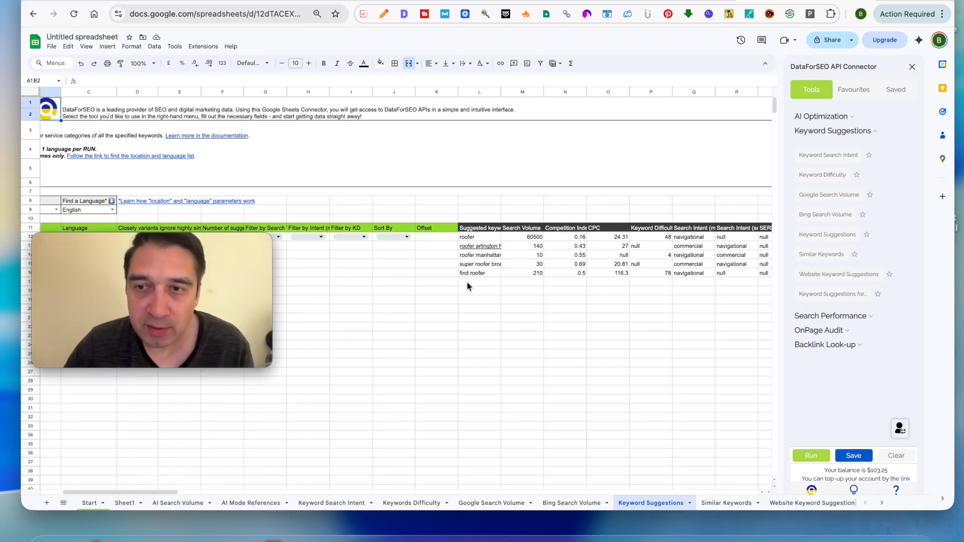
{"action": "scroll", "coordinate": [467, 282], "scroll_direction": "right", "scroll_amount": 3}
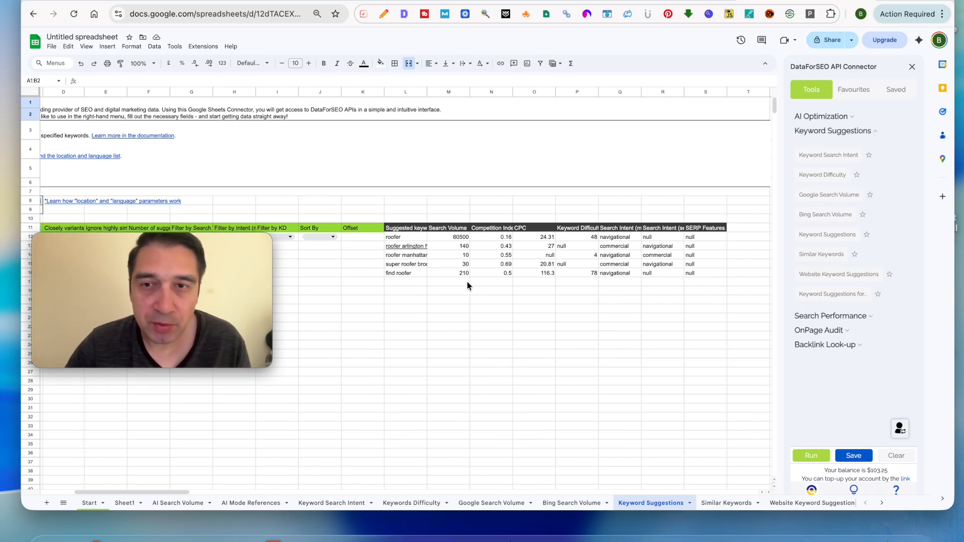
{"action": "scroll", "coordinate": [467, 286], "scroll_direction": "up", "scroll_amount": 2}
{"action": "scroll", "coordinate": [467, 282], "scroll_direction": "up", "scroll_amount": 5}
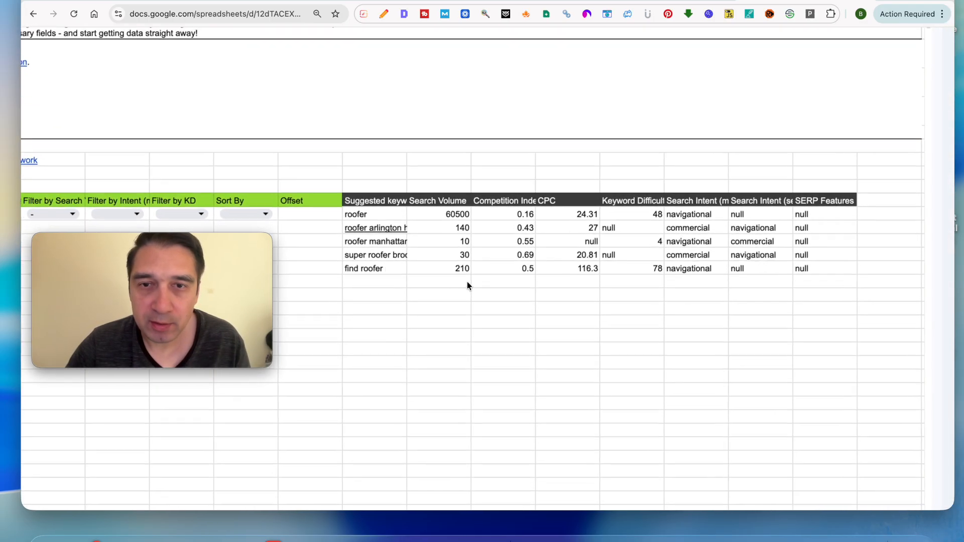
{"action": "left_click", "coordinate": [369, 217]}
{"action": "scroll", "coordinate": [415, 295], "scroll_direction": "down", "scroll_amount": 4}
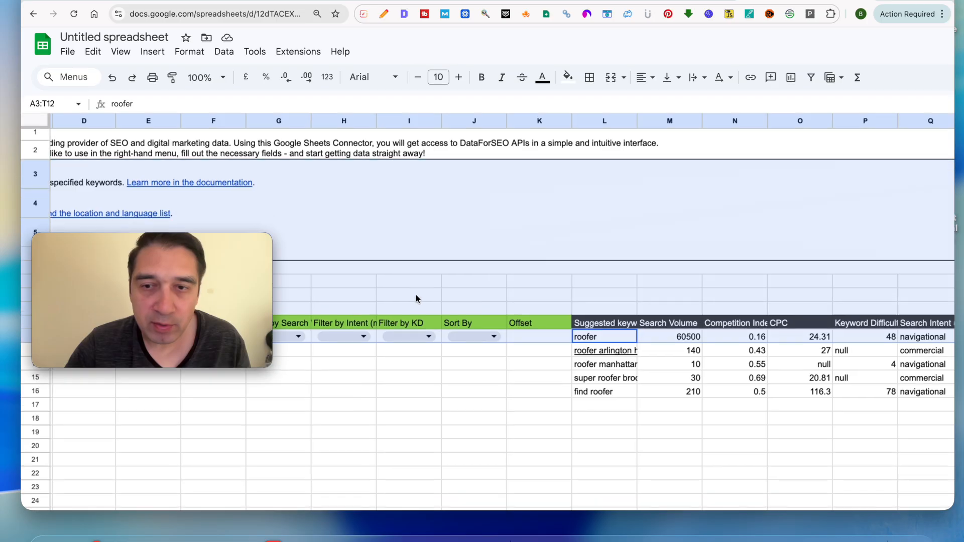
{"action": "scroll", "coordinate": [416, 294], "scroll_direction": "right", "scroll_amount": 4}
{"action": "left_click", "coordinate": [442, 262]}
{"action": "left_click", "coordinate": [466, 160]}
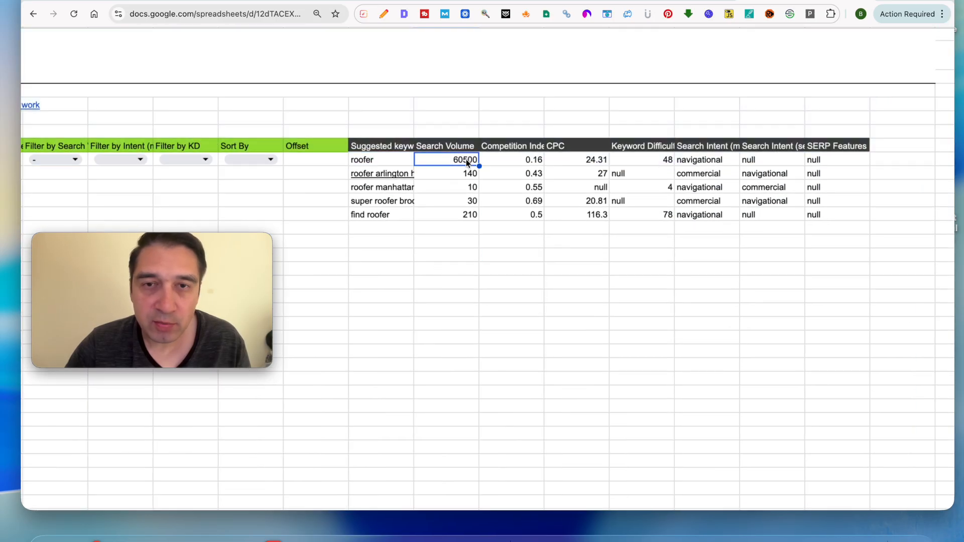
{"action": "left_click", "coordinate": [573, 163]}
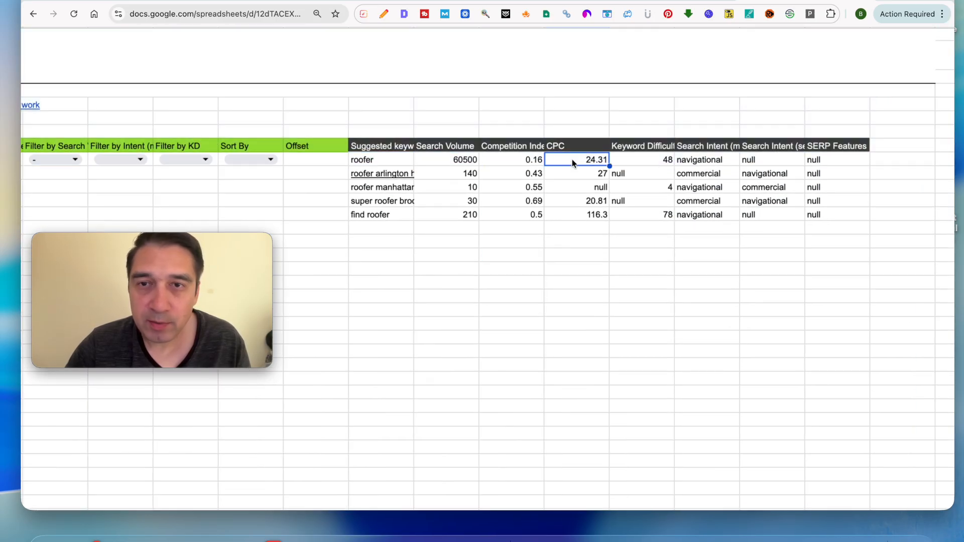
{"action": "left_click", "coordinate": [710, 166]}
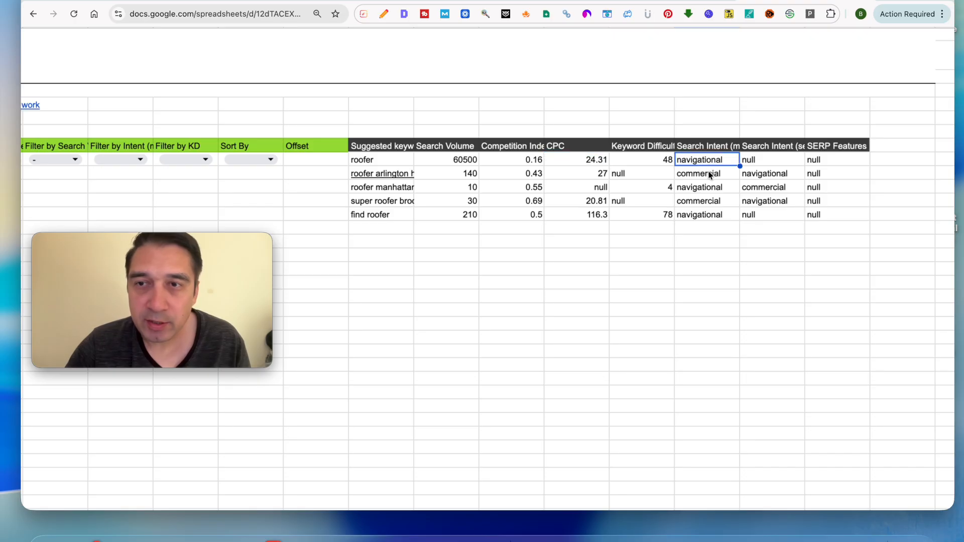
{"action": "left_click", "coordinate": [766, 165]}
{"action": "left_click", "coordinate": [766, 173]}
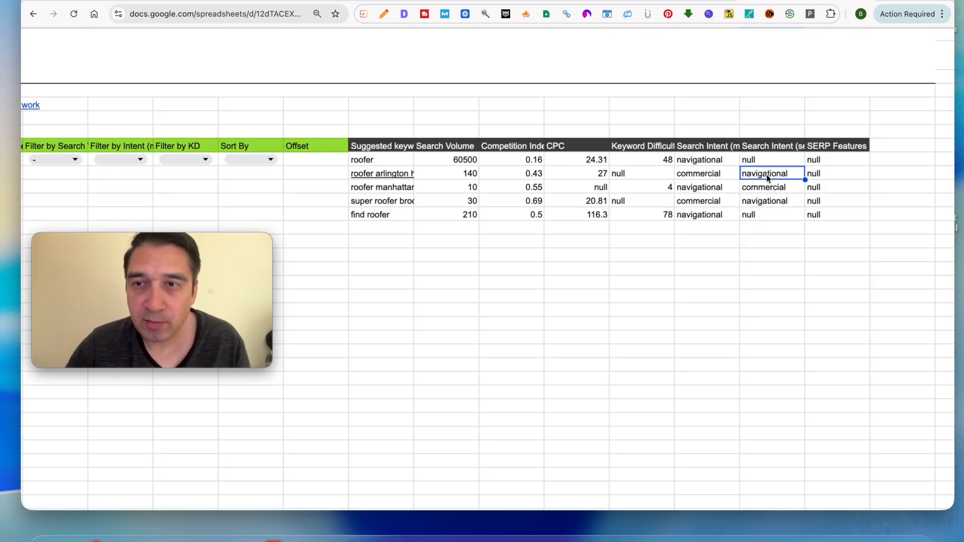
- Widen the Suggested keyword column to fit its text and check the "roofer arlington heights" metrics
{"action": "left_click", "coordinate": [812, 163]}
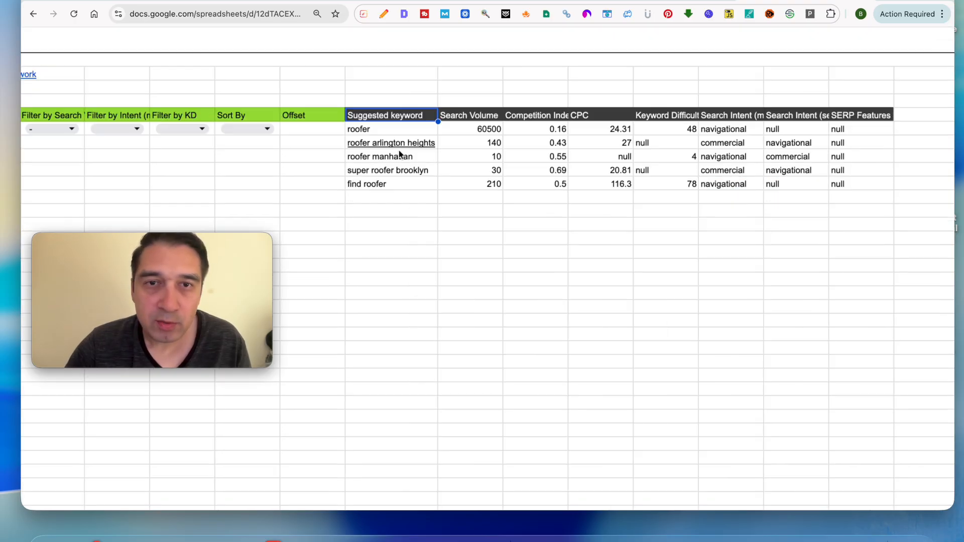
{"action": "left_click", "coordinate": [403, 145]}
{"action": "left_click", "coordinate": [476, 146]}
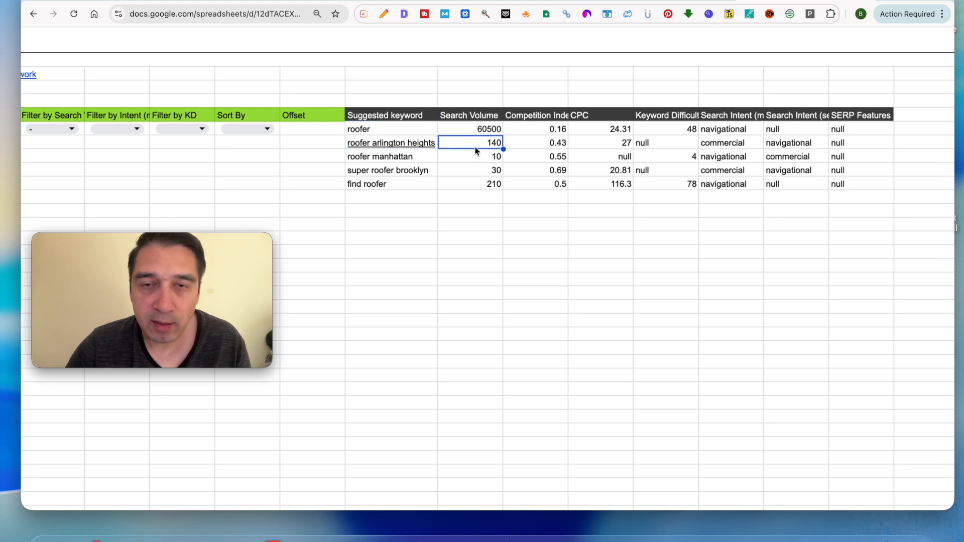
{"action": "left_click", "coordinate": [559, 144]}
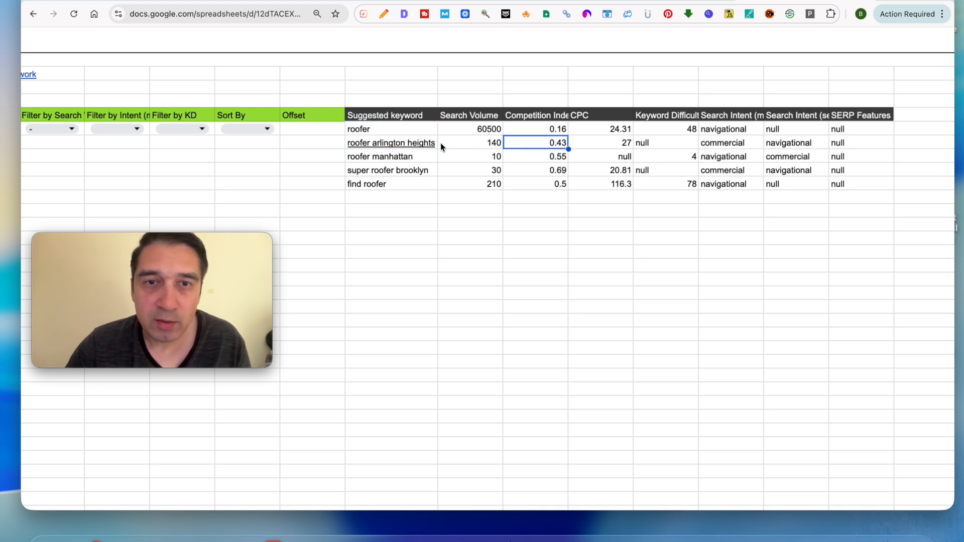
- Compare the suggested keywords with one another and check the search volume of "roofer manhattan"
{"action": "left_click", "coordinate": [370, 161]}
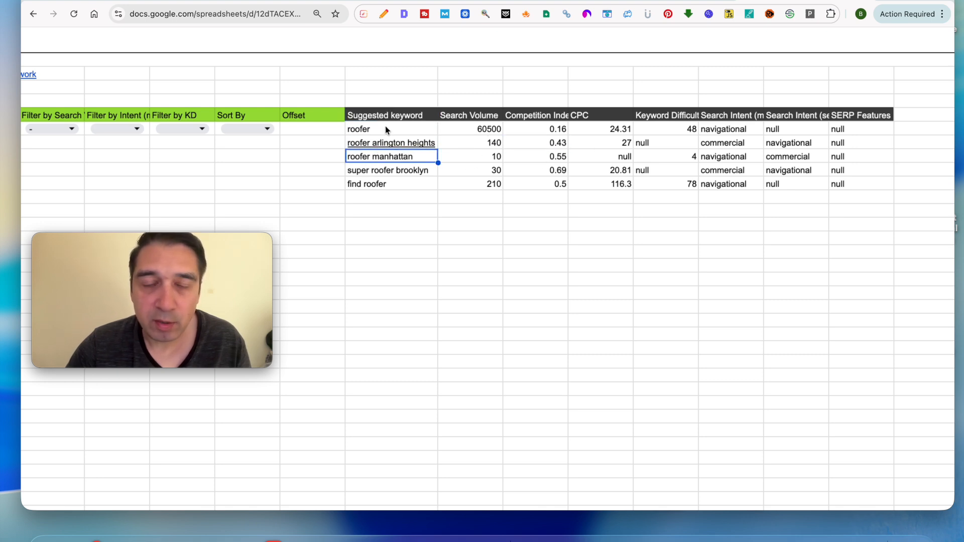
{"action": "left_click_drag", "start_coordinate": [386, 129], "coordinate": [380, 204]}
{"action": "left_click", "coordinate": [380, 202]}
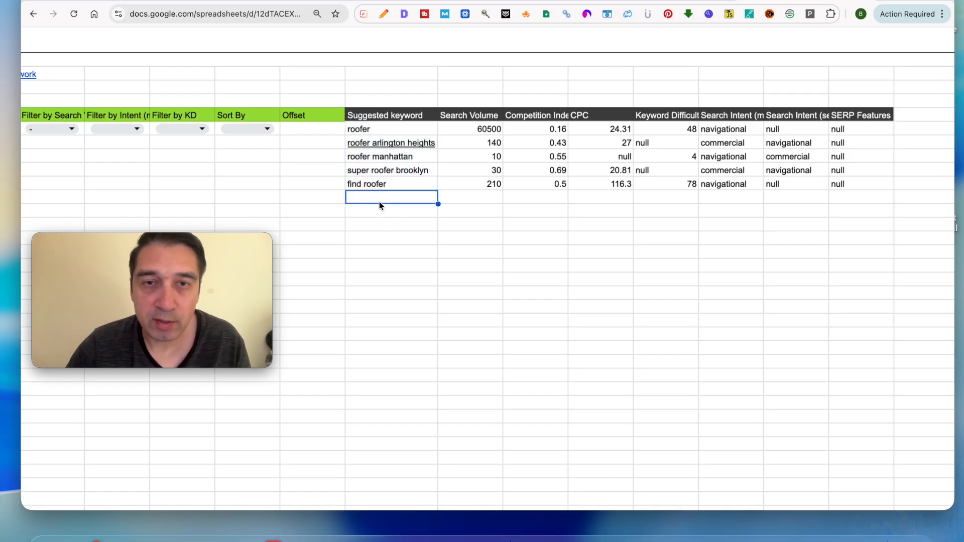
{"action": "left_click", "coordinate": [381, 170]}
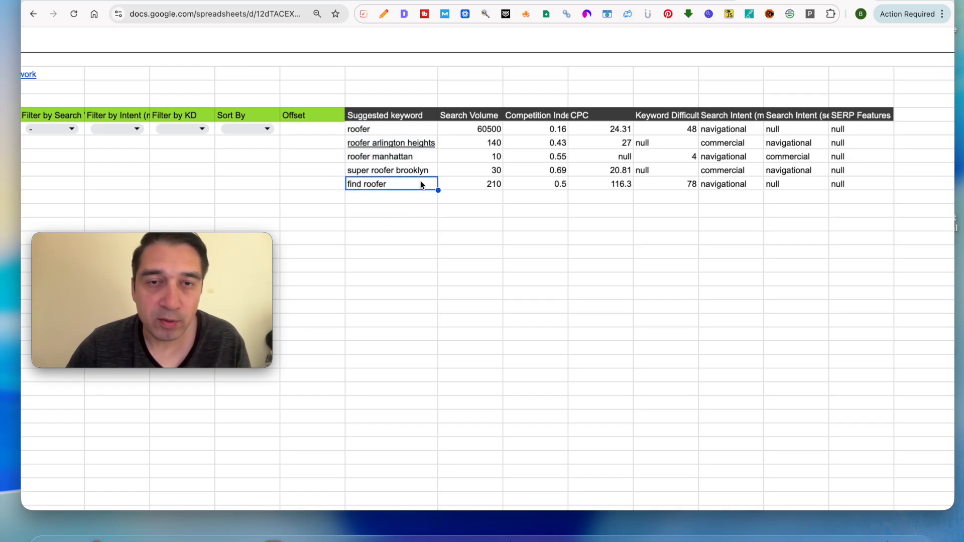
{"action": "left_click", "coordinate": [411, 172]}
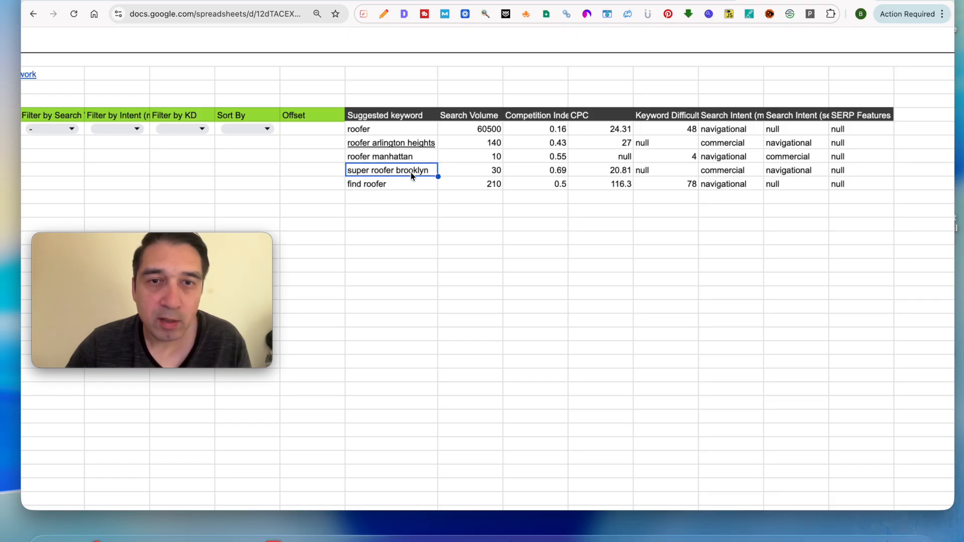
{"action": "left_click", "coordinate": [410, 160]}
{"action": "left_click", "coordinate": [406, 187]}
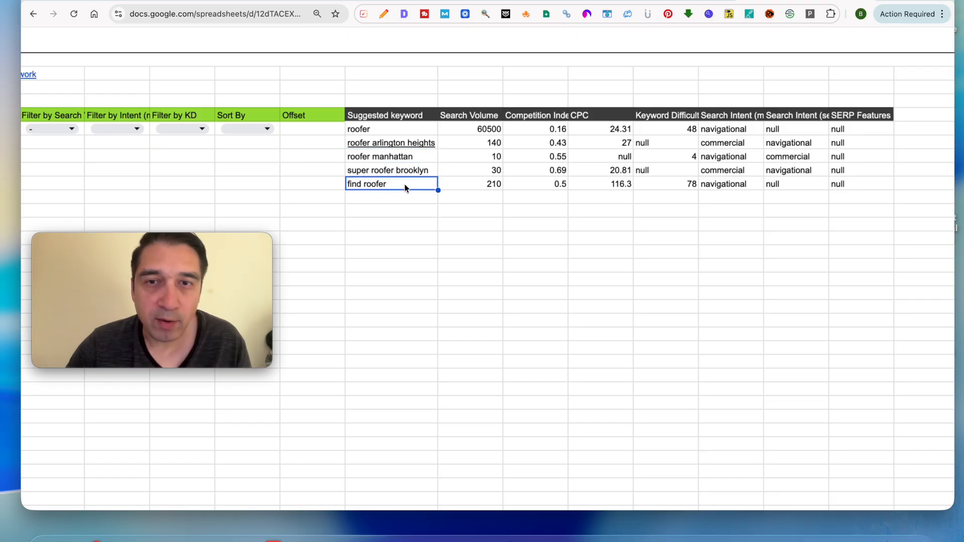
{"action": "left_click", "coordinate": [427, 158]}
{"action": "left_click", "coordinate": [491, 155]}
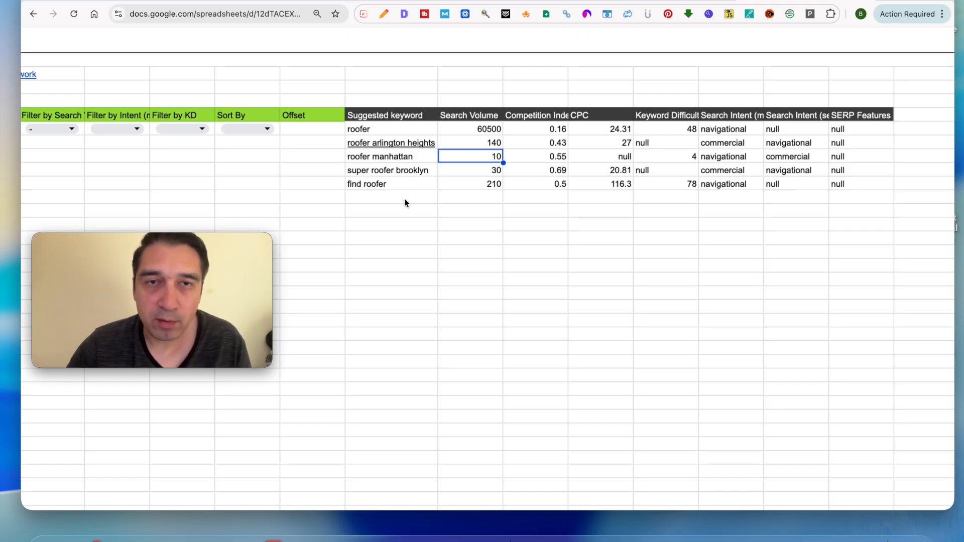
- Return to the "Roofer in Manhattan" input row and select the empty keyword cell A13 below it
{"action": "scroll", "coordinate": [406, 203], "scroll_direction": "left", "scroll_amount": 10}
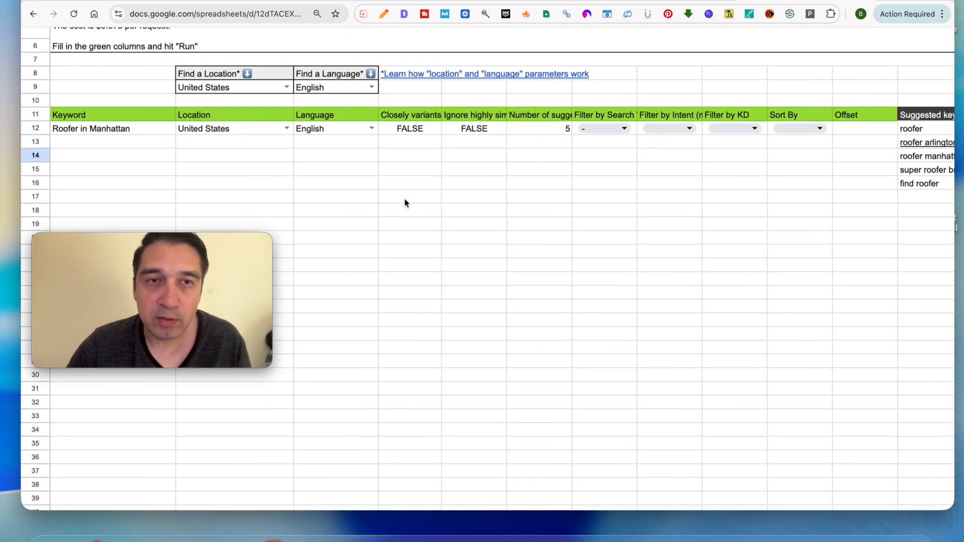
{"action": "left_click", "coordinate": [164, 145]}
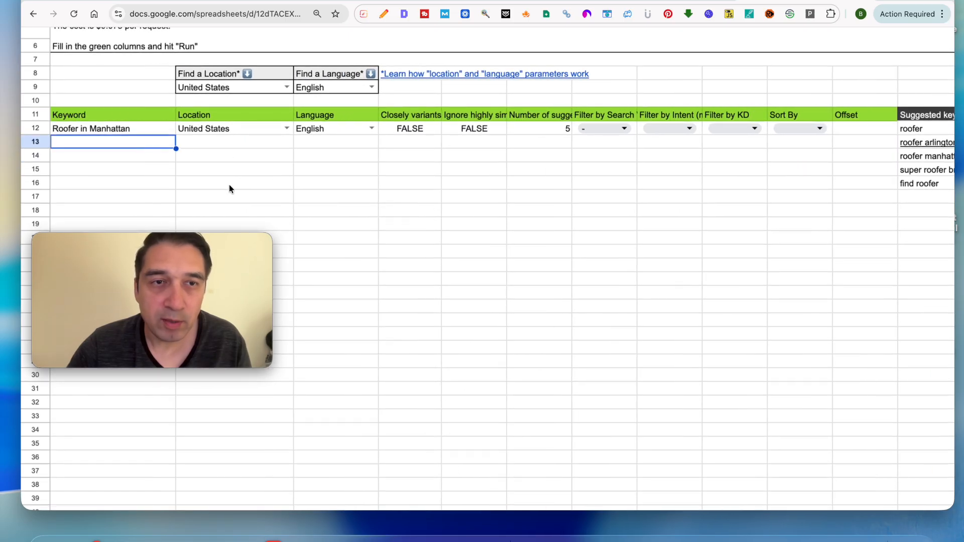
{"action": "scroll", "coordinate": [318, 200], "scroll_direction": "right", "scroll_amount": 8}
{"action": "scroll", "coordinate": [318, 203], "scroll_direction": "left", "scroll_amount": 8}
{"action": "scroll", "coordinate": [318, 202], "scroll_direction": "up", "scroll_amount": 1}
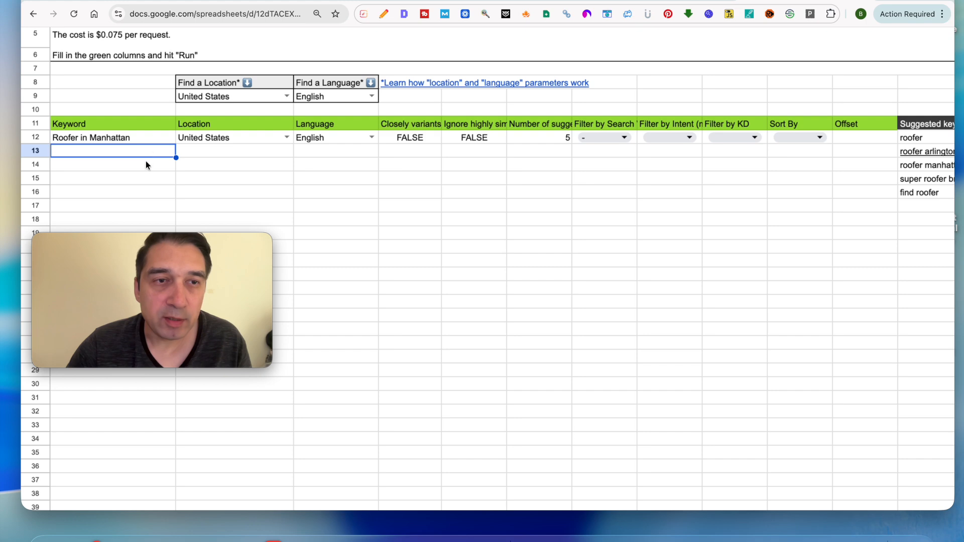
- Copy the keyword text "Roofer in Manhattan" from cell A12 of the Keyword Suggestions sheet
{"action": "scroll", "coordinate": [561, 264], "scroll_direction": "right", "scroll_amount": 8}
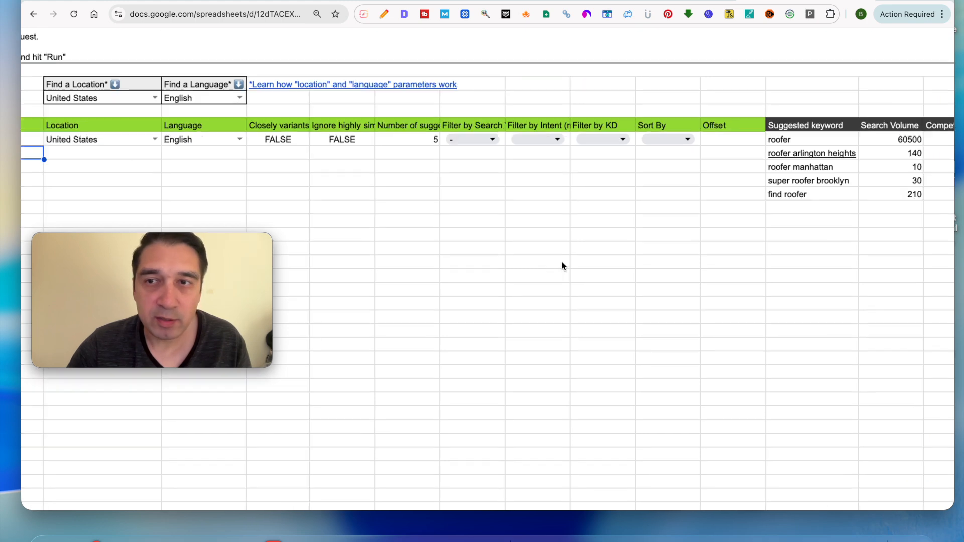
{"action": "scroll", "coordinate": [561, 267], "scroll_direction": "down", "scroll_amount": 1}
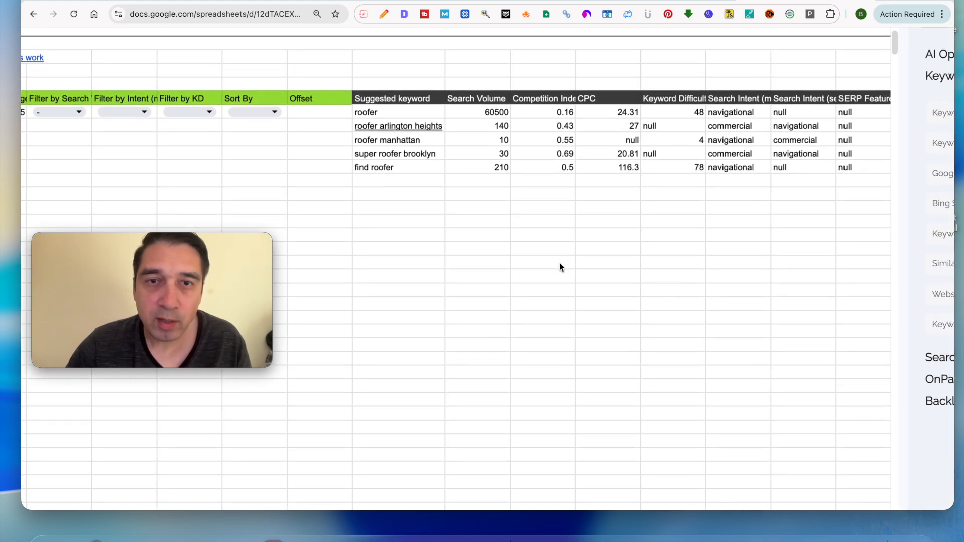
{"action": "scroll", "coordinate": [561, 268], "scroll_direction": "down", "scroll_amount": 3}
{"action": "scroll", "coordinate": [559, 263], "scroll_direction": "down", "scroll_amount": 3}
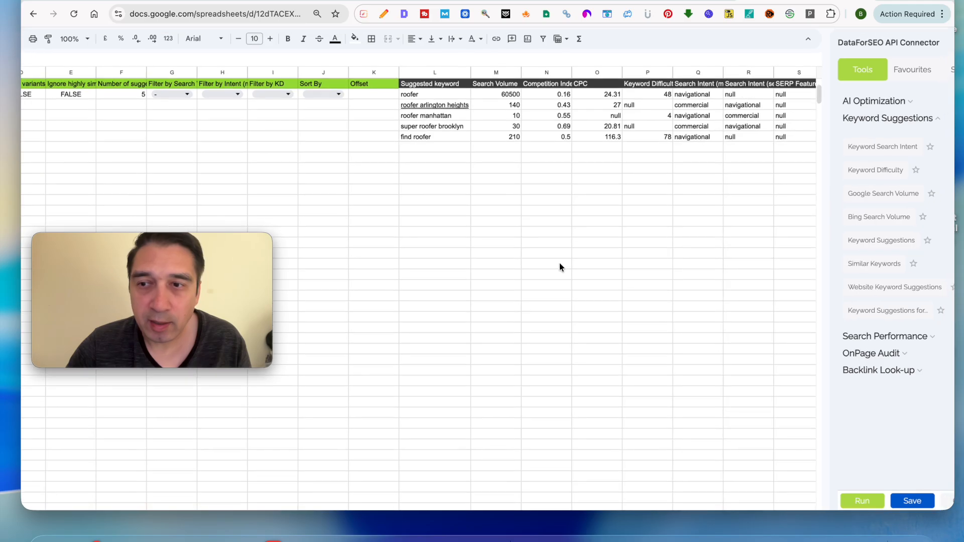
{"action": "scroll", "coordinate": [219, 138], "scroll_direction": "left", "scroll_amount": 2}
{"action": "scroll", "coordinate": [219, 139], "scroll_direction": "up", "scroll_amount": 2}
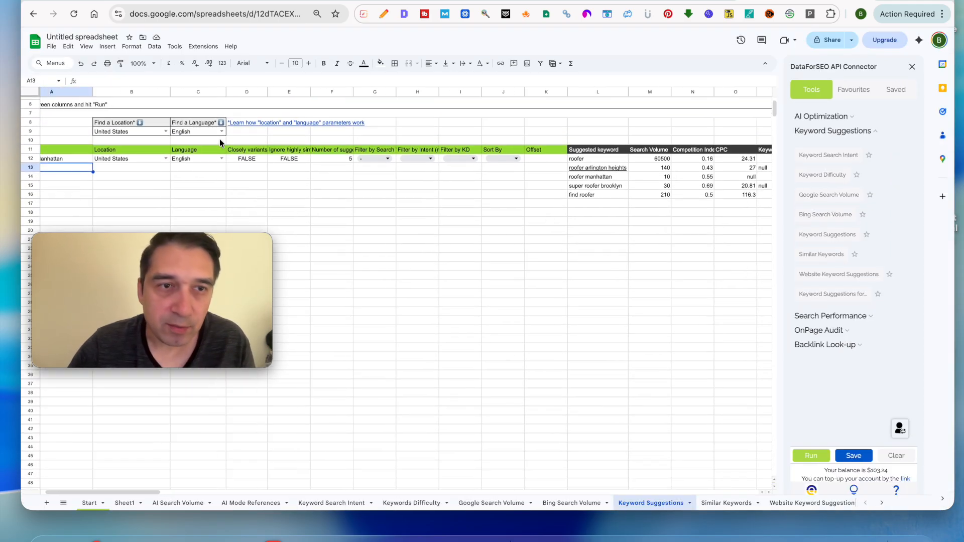
{"action": "left_click", "coordinate": [85, 164]}
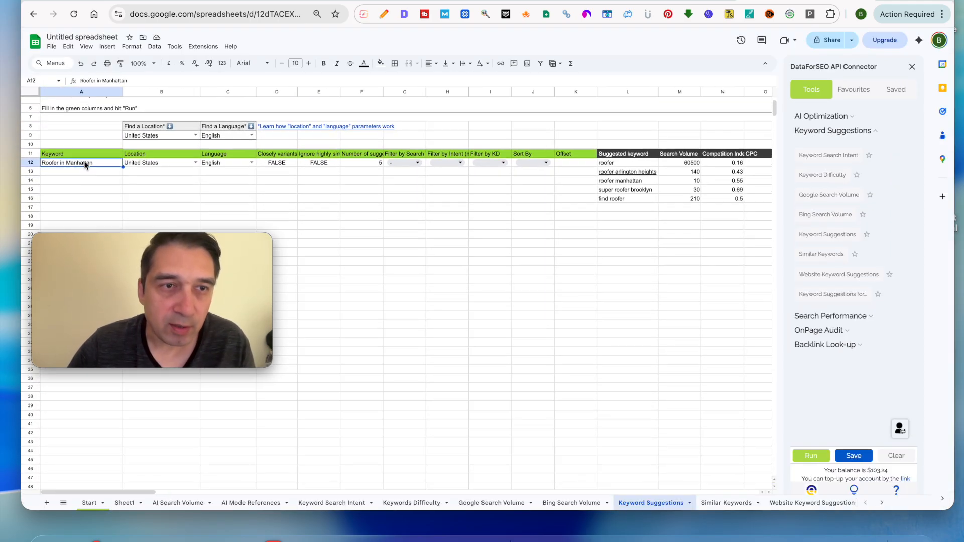
{"action": "left_click", "coordinate": [167, 79]}
{"action": "right_click", "coordinate": [167, 81]}
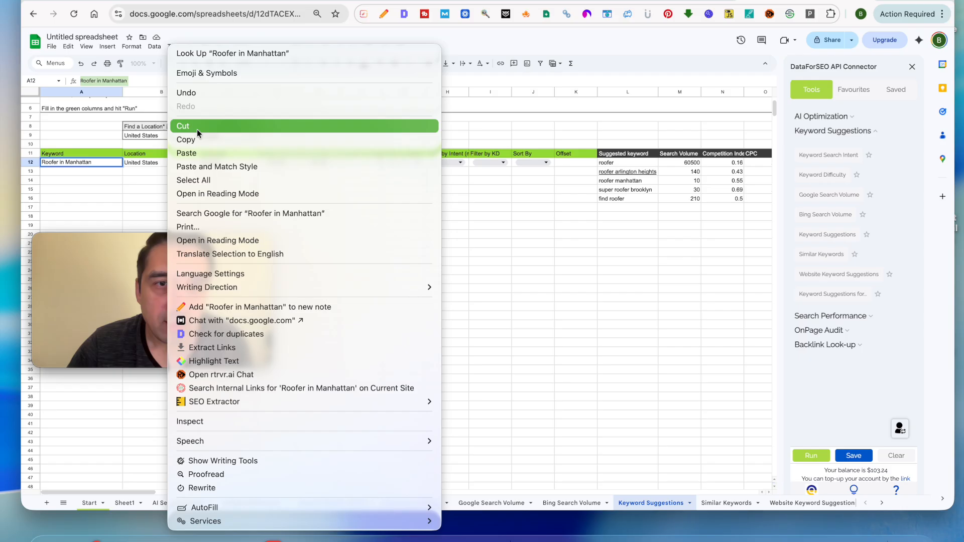
{"action": "left_click", "coordinate": [198, 137]}
{"action": "left_click", "coordinate": [388, 225]}
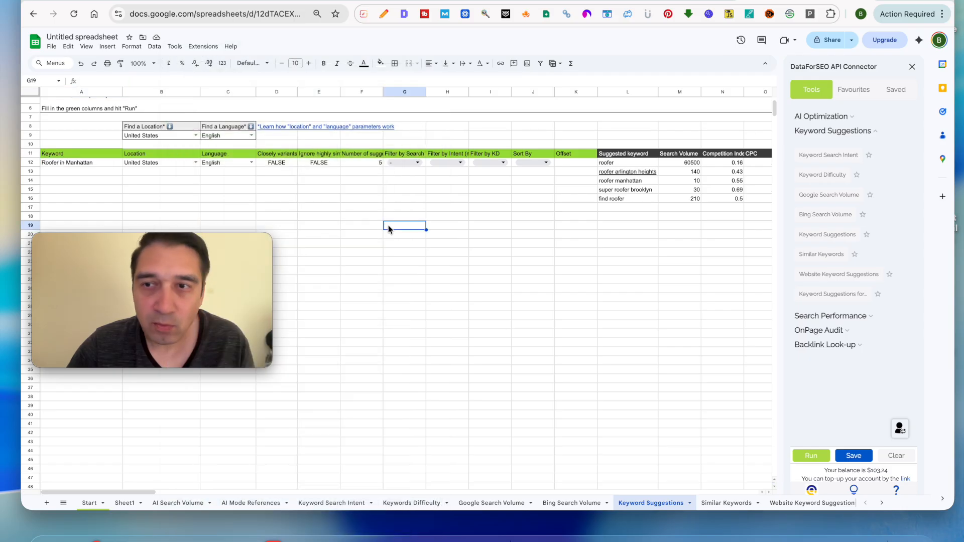
- Open the Bing Search Volume tool and delete the three sample keywords in A12:A14
{"action": "left_click", "coordinate": [810, 215]}
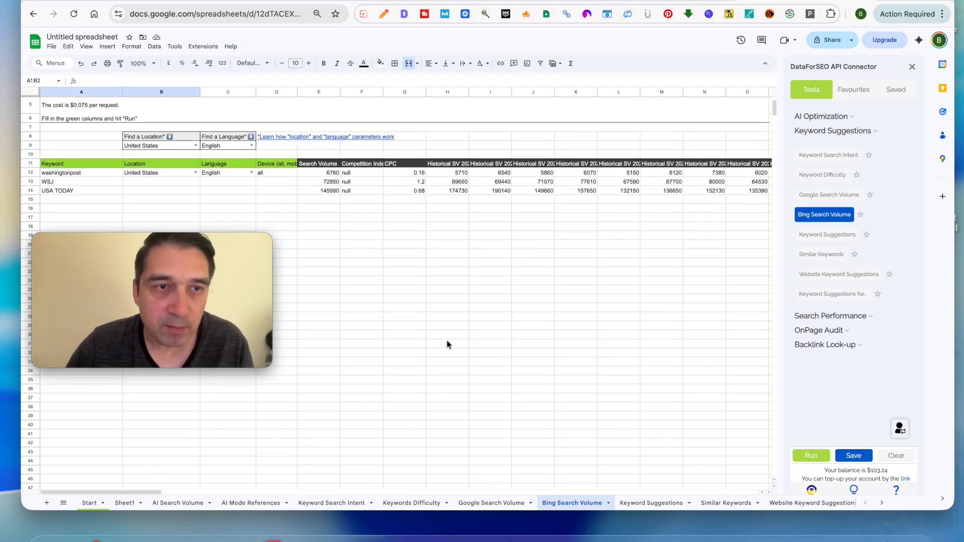
{"action": "scroll", "coordinate": [449, 342], "scroll_direction": "down", "scroll_amount": 1}
{"action": "left_click_drag", "start_coordinate": [64, 171], "coordinate": [65, 187]}
{"action": "key", "text": "Delete"}
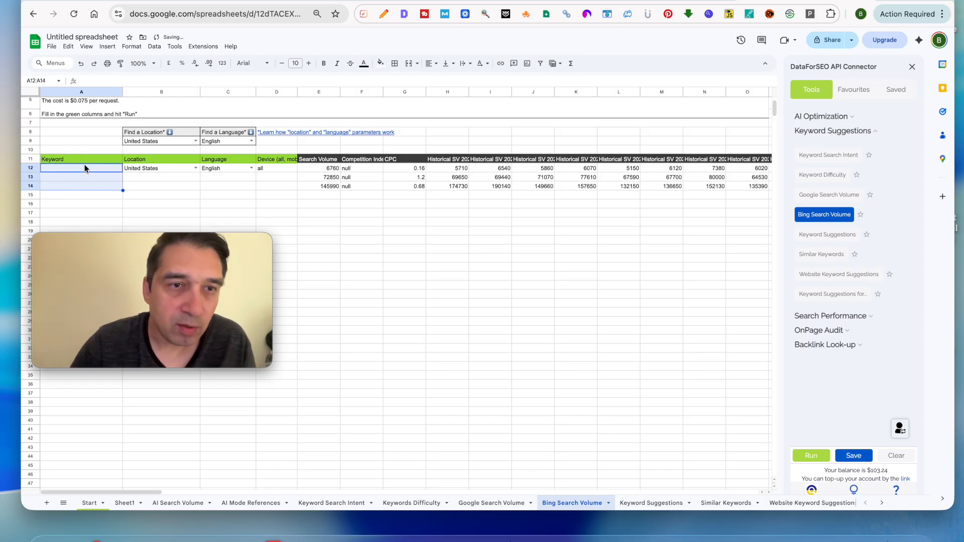
- Enter "Roofer in Manhattan" as the Bing keyword in A12 and clear the old results from the search volume and history columns
{"action": "left_click", "coordinate": [85, 169]}
{"action": "type", "text": "Roofer in Manhattan"}
{"action": "left_click", "coordinate": [211, 204]}
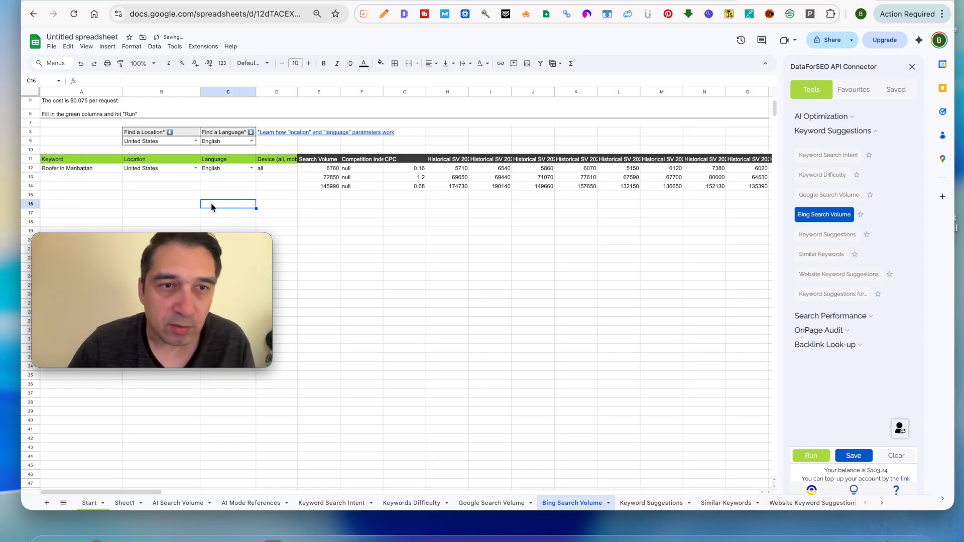
{"action": "left_click_drag", "start_coordinate": [325, 161], "coordinate": [722, 395]}
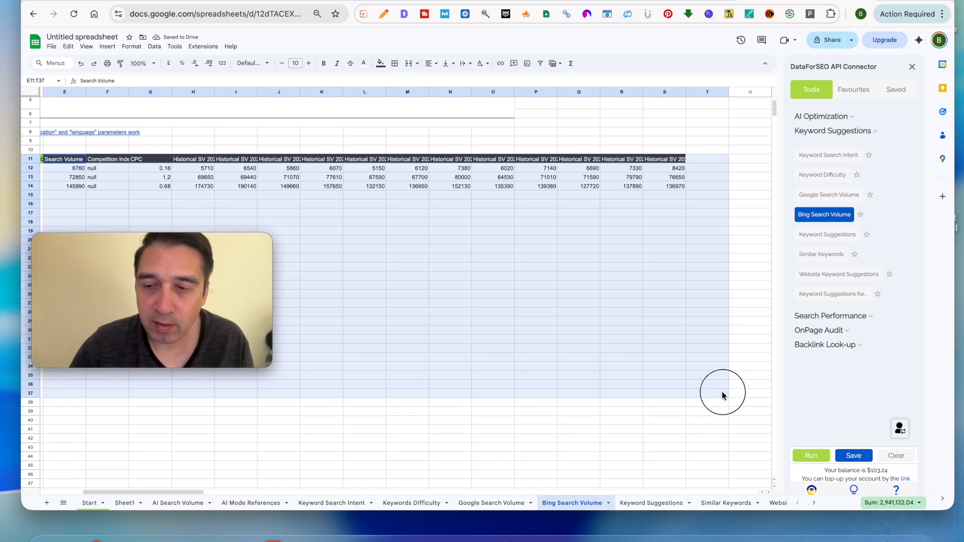
{"action": "key", "text": "Delete"}
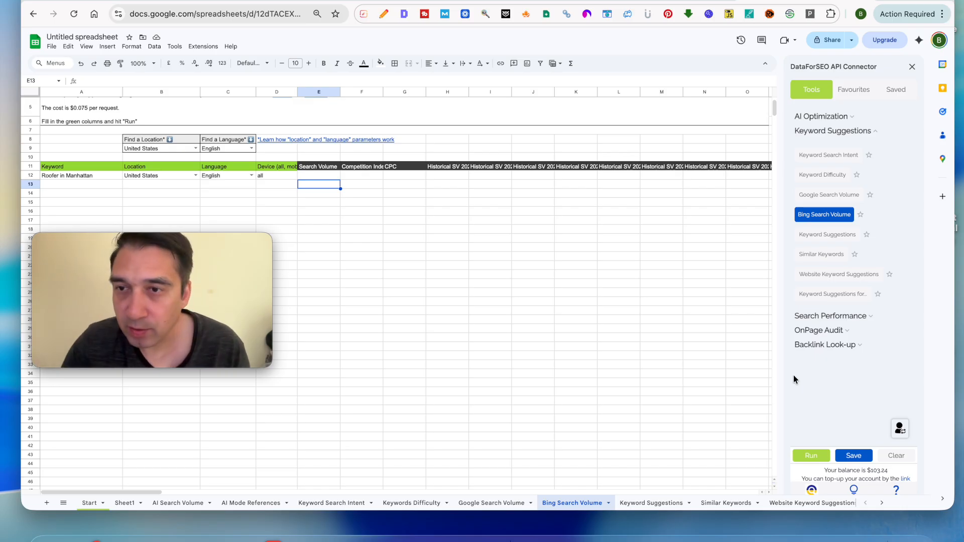
- Open the Similar Keywords tool and replace the sample keyword in A12 with "Roofer in Manhattan"
{"action": "left_click", "coordinate": [822, 257]}
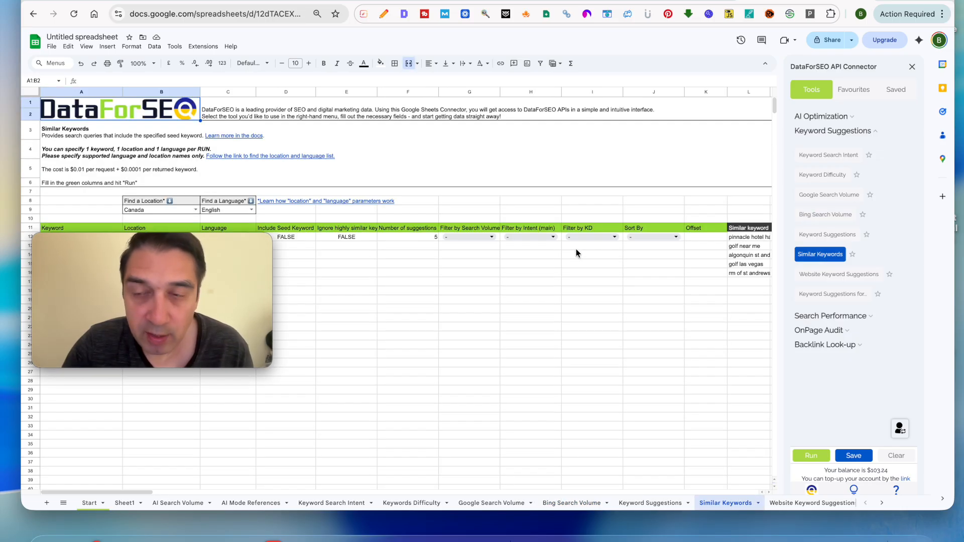
{"action": "scroll", "coordinate": [577, 254], "scroll_direction": "down", "scroll_amount": 1}
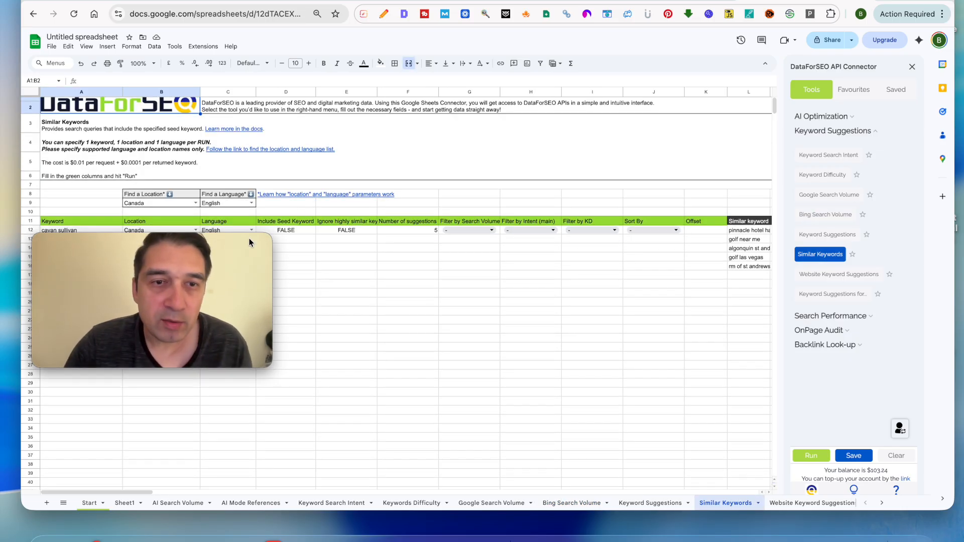
{"action": "mouse_move", "coordinate": [240, 251]}
{"action": "left_click_drag", "start_coordinate": [240, 252], "coordinate": [240, 314]}
{"action": "scroll", "coordinate": [351, 281], "scroll_direction": "up", "scroll_amount": 1}
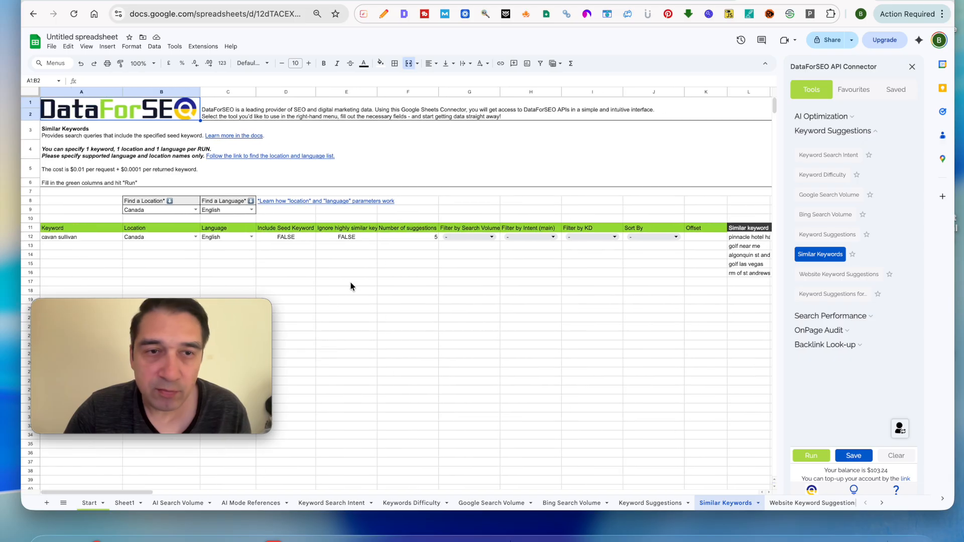
{"action": "left_click", "coordinate": [73, 235]}
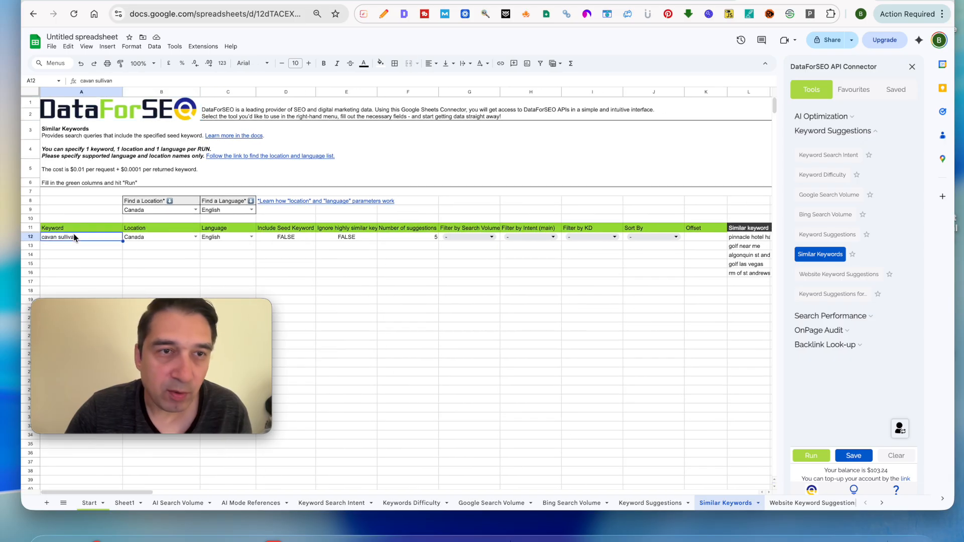
{"action": "triple_click", "coordinate": [121, 81]}
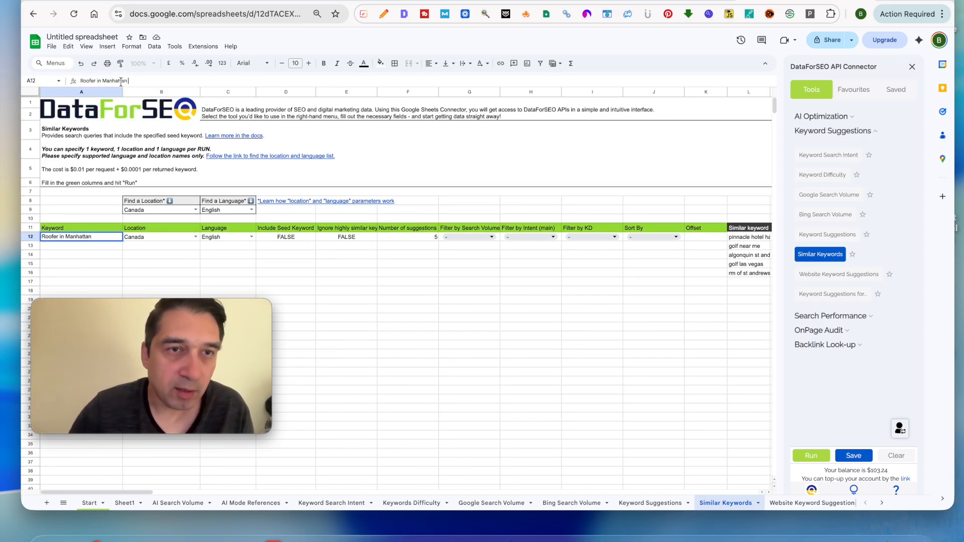
- Clear the old similar keyword results below the headers and run the Similar Keywords request
{"action": "scroll", "coordinate": [466, 295], "scroll_direction": "right", "scroll_amount": 5}
{"action": "left_click_drag", "start_coordinate": [623, 237], "coordinate": [698, 388]}
{"action": "key", "text": "Delete"}
{"action": "scroll", "coordinate": [552, 327], "scroll_direction": "left", "scroll_amount": 5}
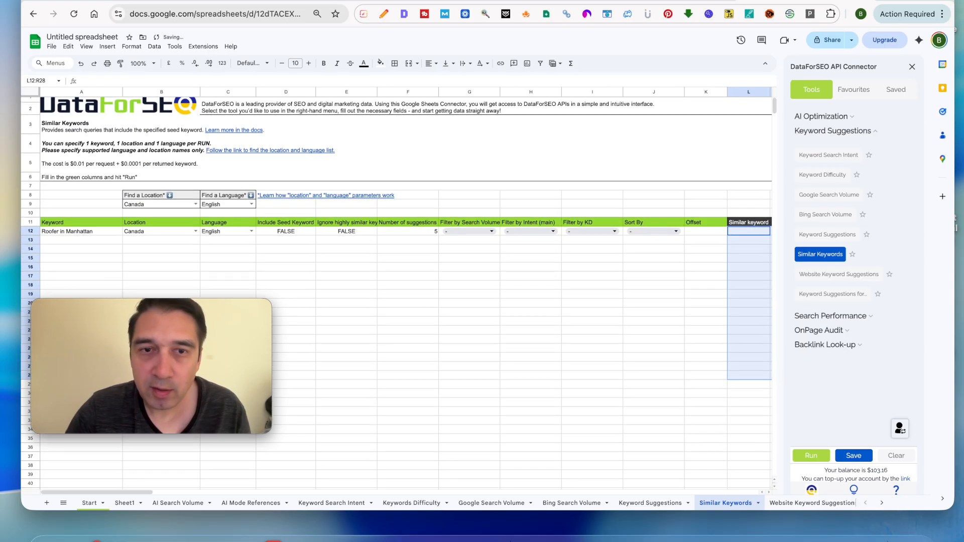
{"action": "left_click", "coordinate": [489, 296]}
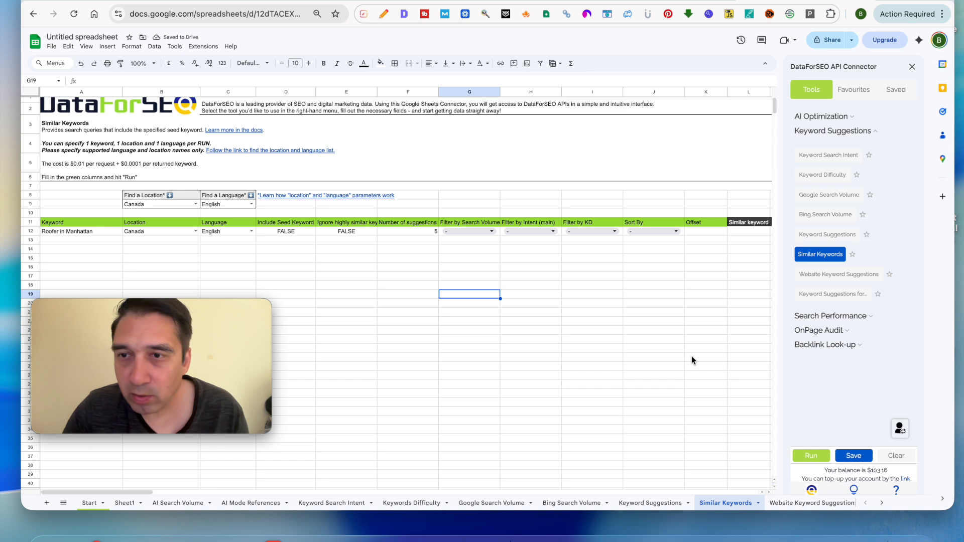
{"action": "left_click", "coordinate": [811, 456]}
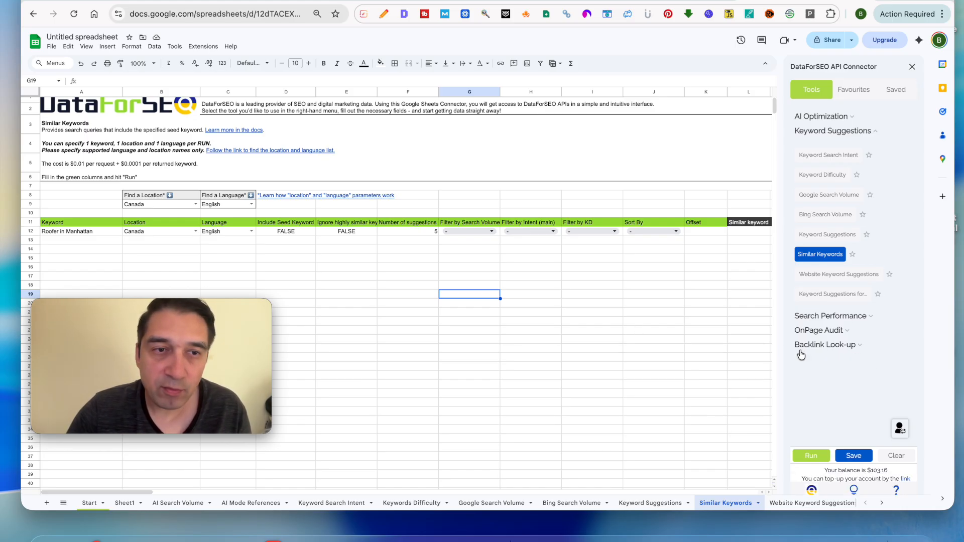
- Set the location in B12 of the Similar Keywords sheet to United States
{"action": "left_click", "coordinate": [182, 232]}
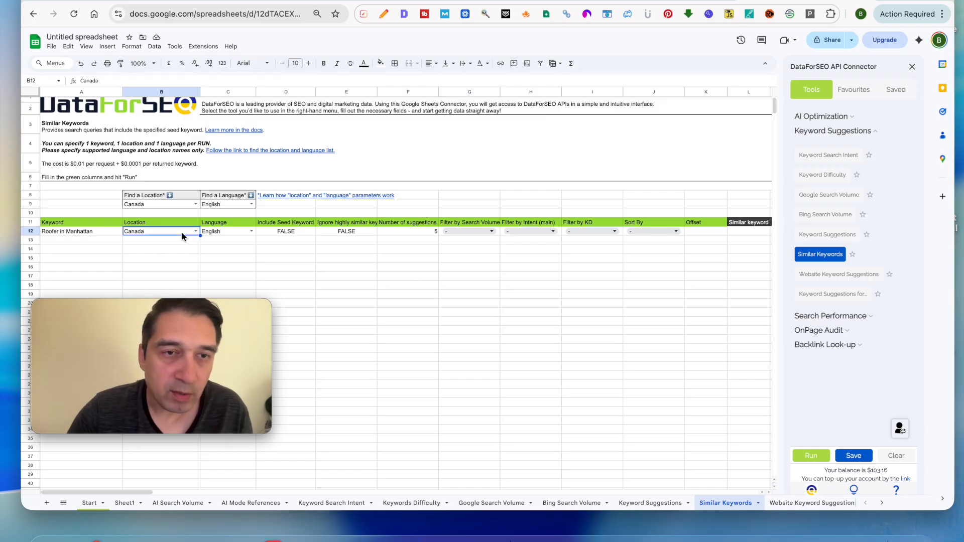
{"action": "left_click", "coordinate": [195, 232]}
{"action": "key", "text": "BackSpace"}
{"action": "key", "text": "BackSpace"}
{"action": "key", "text": "BackSpace"}
{"action": "key", "text": "BackSpace"}
{"action": "key", "text": "BackSpace"}
{"action": "key", "text": "BackSpace"}
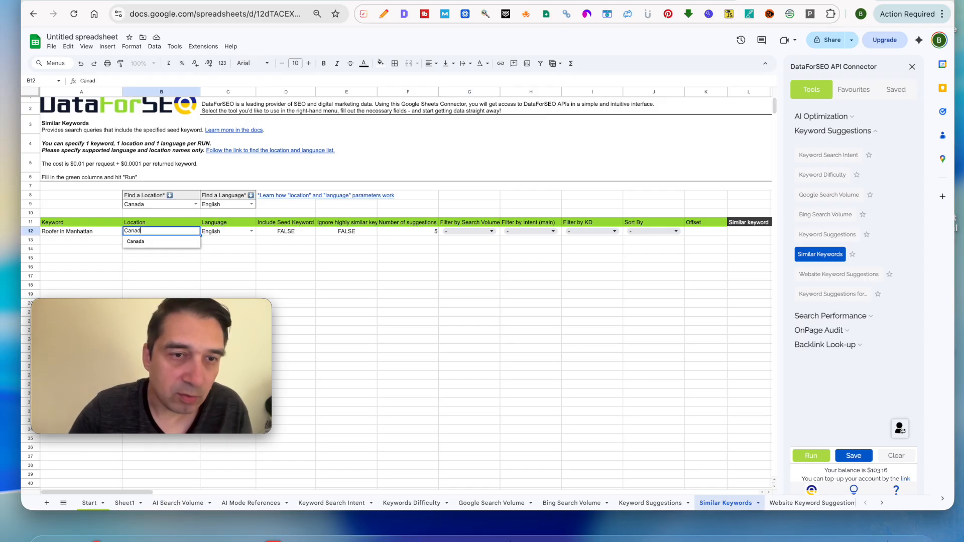
{"action": "type", "text": "united"}
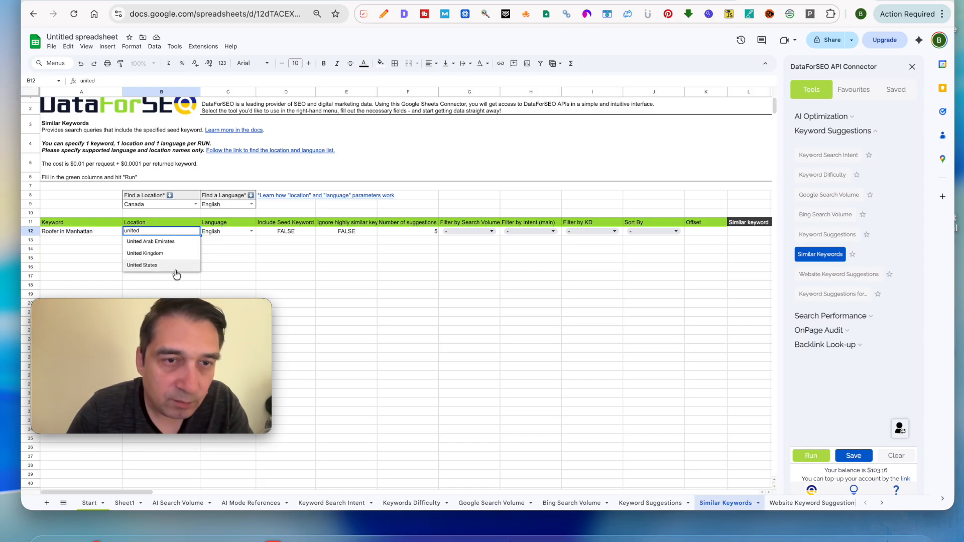
{"action": "left_click", "coordinate": [155, 266]}
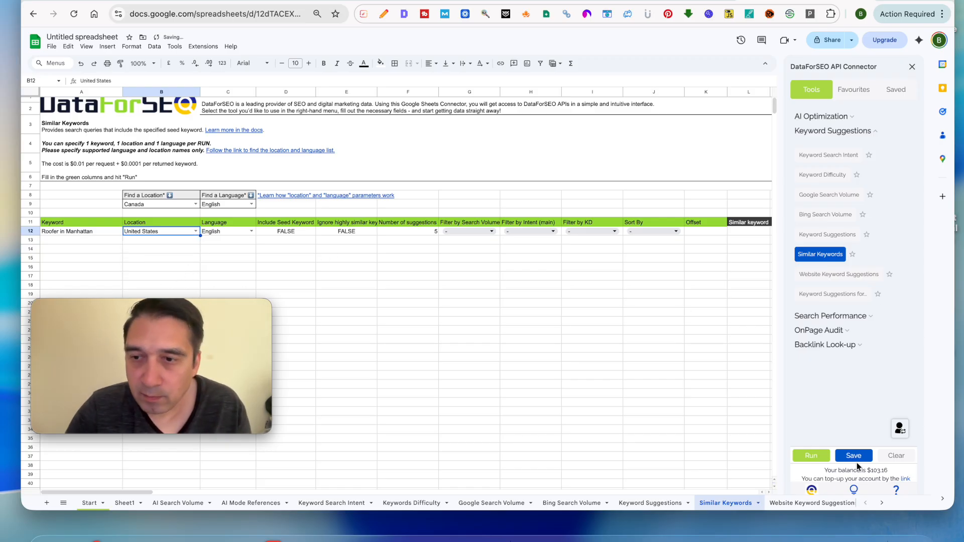
- Replace the keyword in A12 with "garage door repair" and run the Similar Keywords request
{"action": "scroll", "coordinate": [464, 334], "scroll_direction": "up", "scroll_amount": 1}
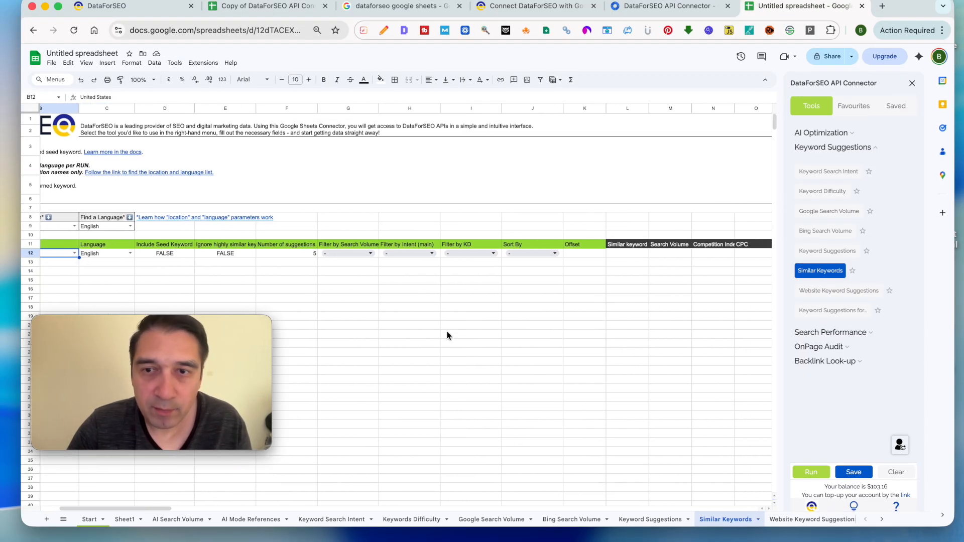
{"action": "scroll", "coordinate": [447, 335], "scroll_direction": "right", "scroll_amount": 5}
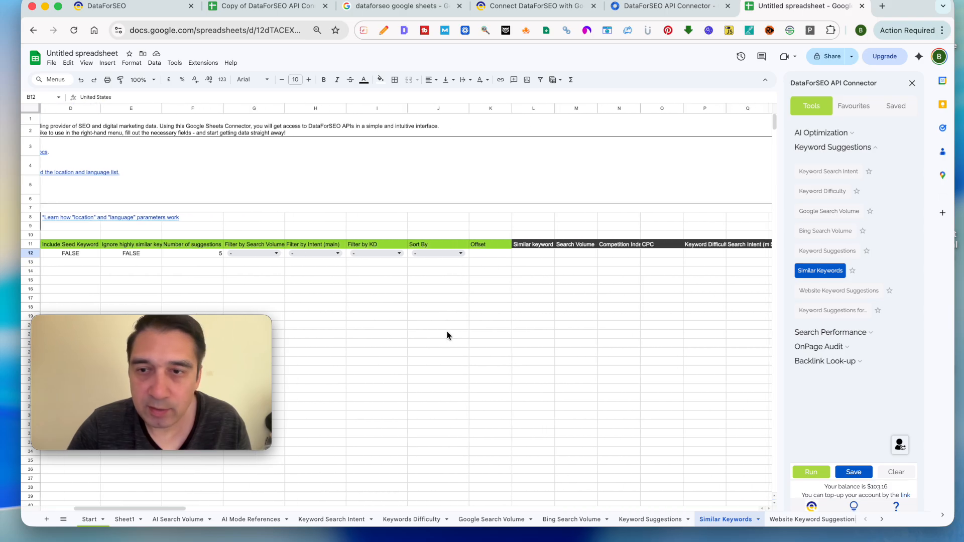
{"action": "scroll", "coordinate": [447, 336], "scroll_direction": "left", "scroll_amount": 5}
{"action": "left_click", "coordinate": [76, 252]}
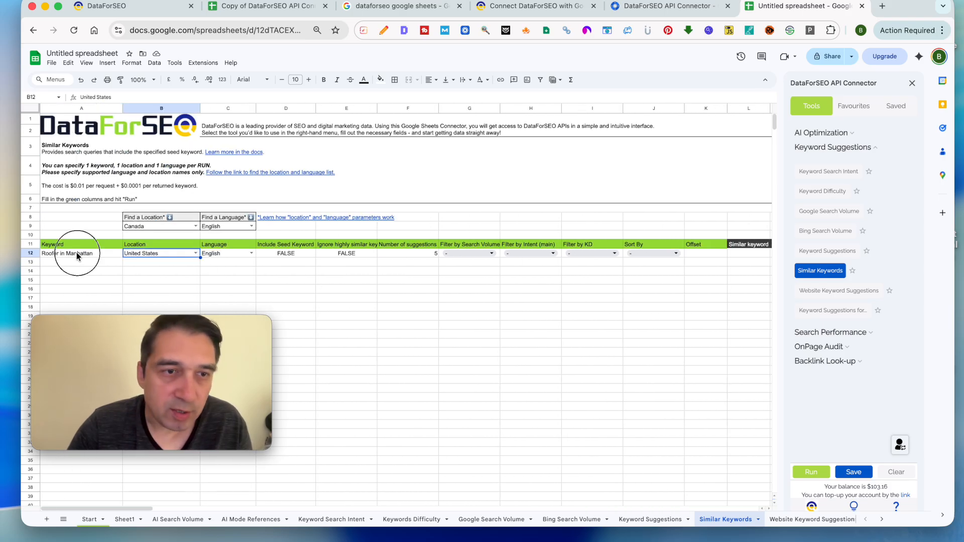
{"action": "triple_click", "coordinate": [150, 101]}
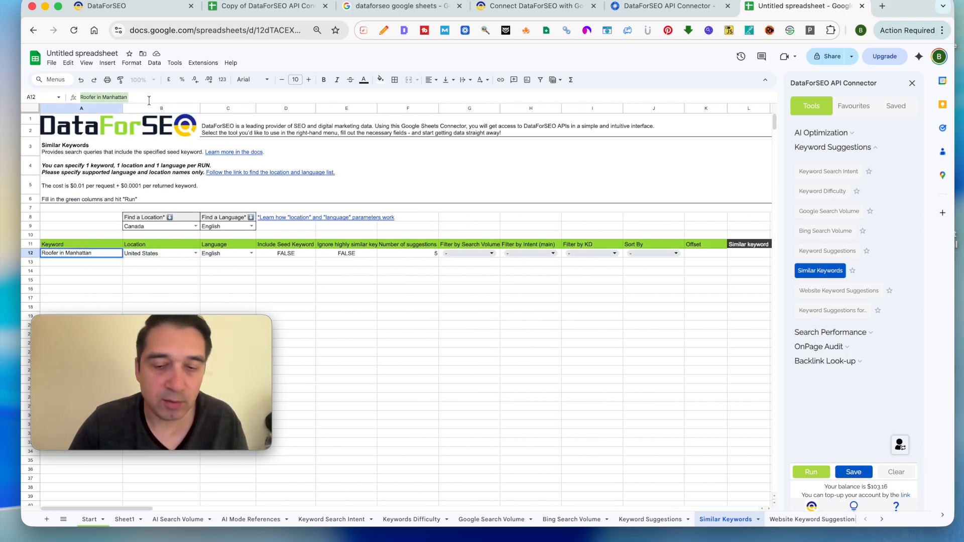
{"action": "type", "text": "ga"}
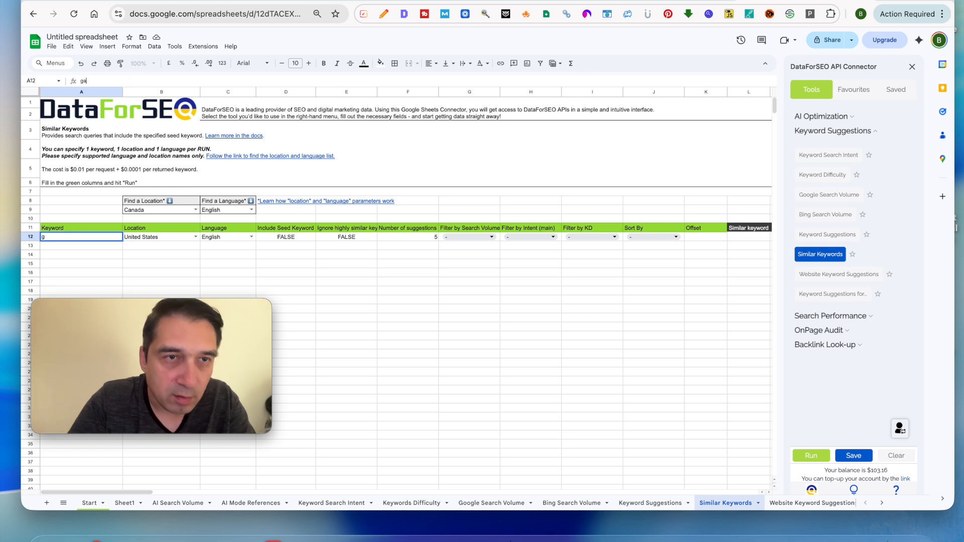
{"action": "type", "text": "rage door repa"}
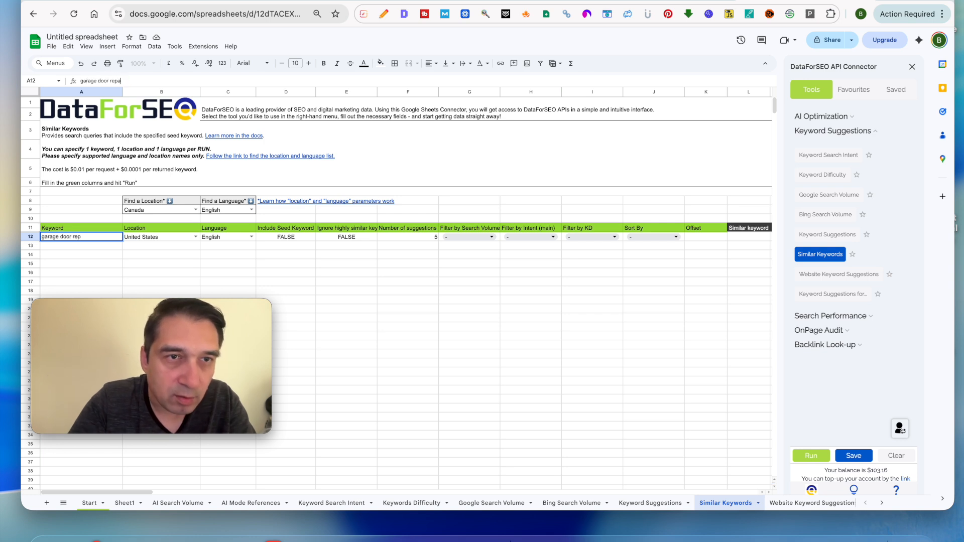
{"action": "type", "text": "ir"}
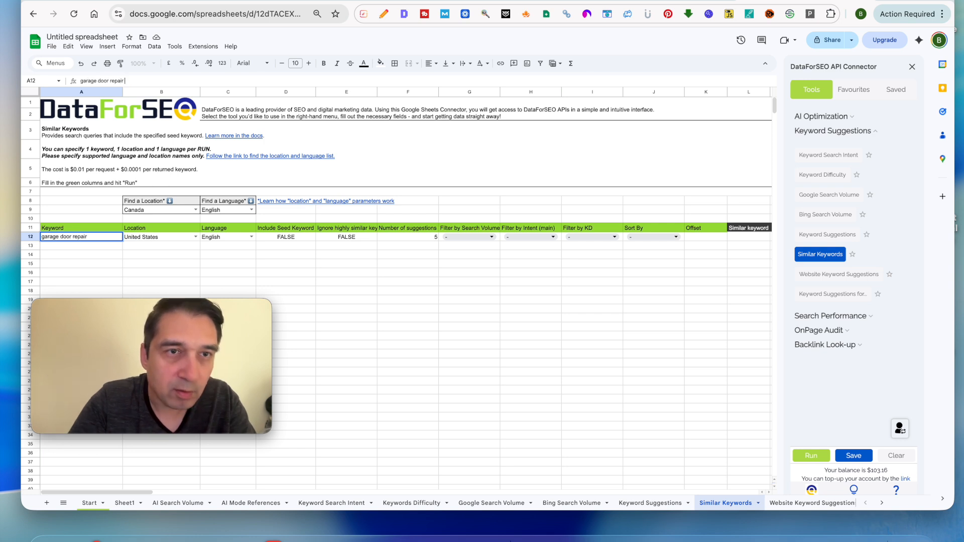
{"action": "left_click", "coordinate": [340, 263]}
{"action": "left_click", "coordinate": [802, 455]}
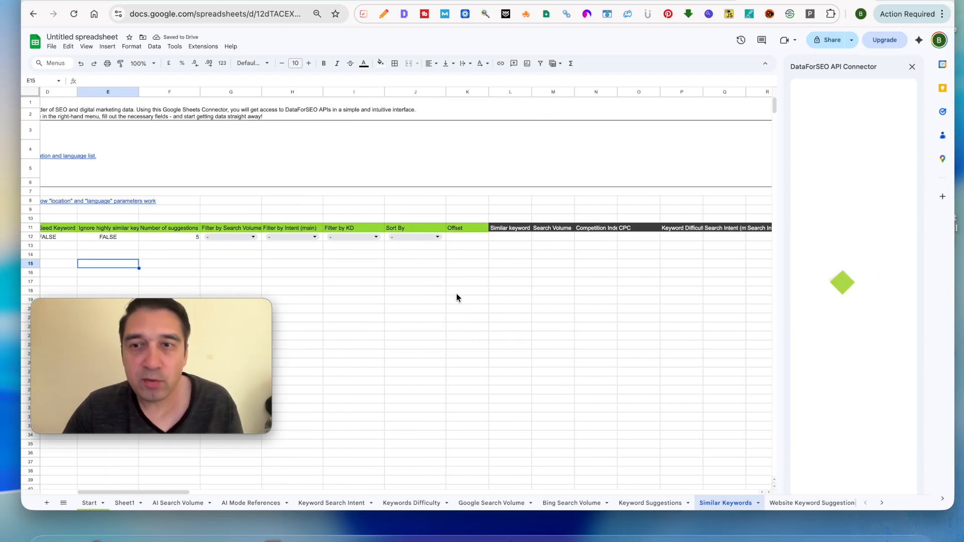
- Widen the Similar keyword column to fit its text and compare the results with the input row
{"action": "scroll", "coordinate": [457, 297], "scroll_direction": "right", "scroll_amount": 10}
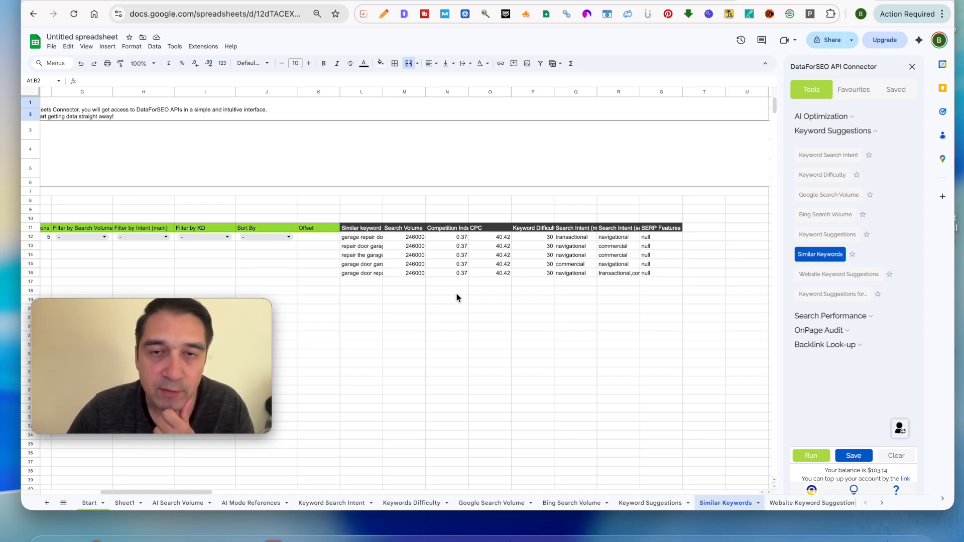
{"action": "left_click_drag", "start_coordinate": [381, 94], "coordinate": [437, 94]}
{"action": "scroll", "coordinate": [416, 294], "scroll_direction": "left", "scroll_amount": 5}
{"action": "scroll", "coordinate": [416, 294], "scroll_direction": "left", "scroll_amount": 3}
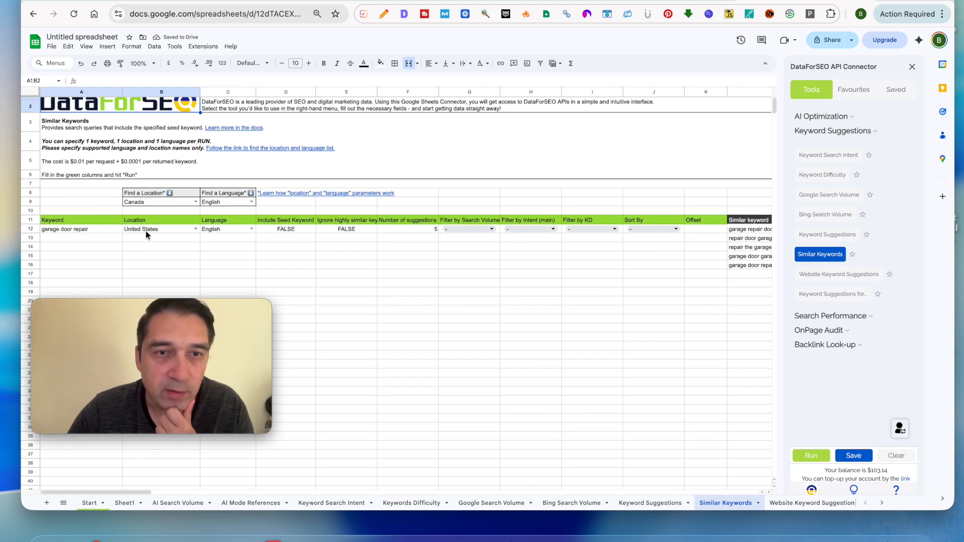
{"action": "scroll", "coordinate": [329, 273], "scroll_direction": "right", "scroll_amount": 5}
{"action": "scroll", "coordinate": [328, 273], "scroll_direction": "right", "scroll_amount": 3}
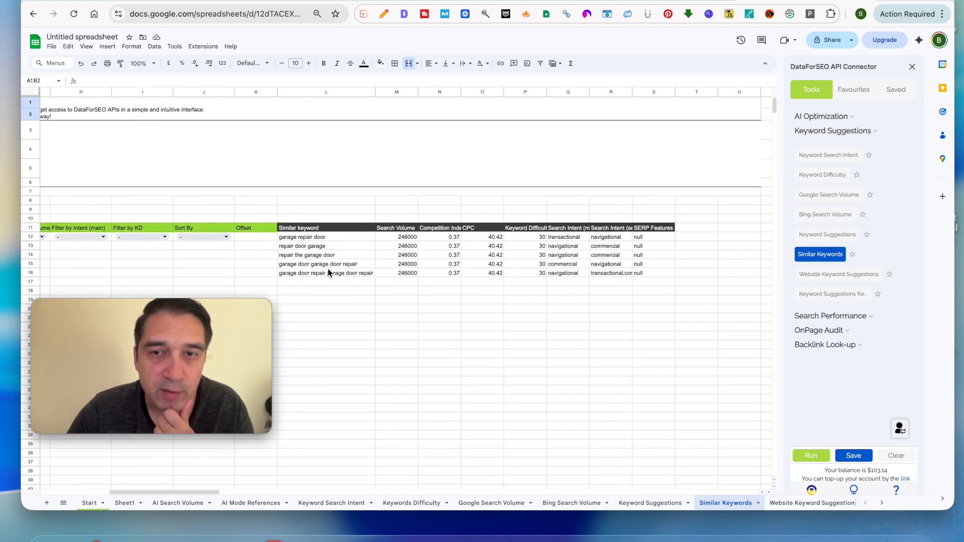
- Compare the search volume, competition, CPC, keyword difficulty and main search intent of each similar keyword variation in rows 12 to 16
{"action": "scroll", "coordinate": [328, 273], "scroll_direction": "down", "scroll_amount": 3}
{"action": "scroll", "coordinate": [328, 272], "scroll_direction": "up", "scroll_amount": 2}
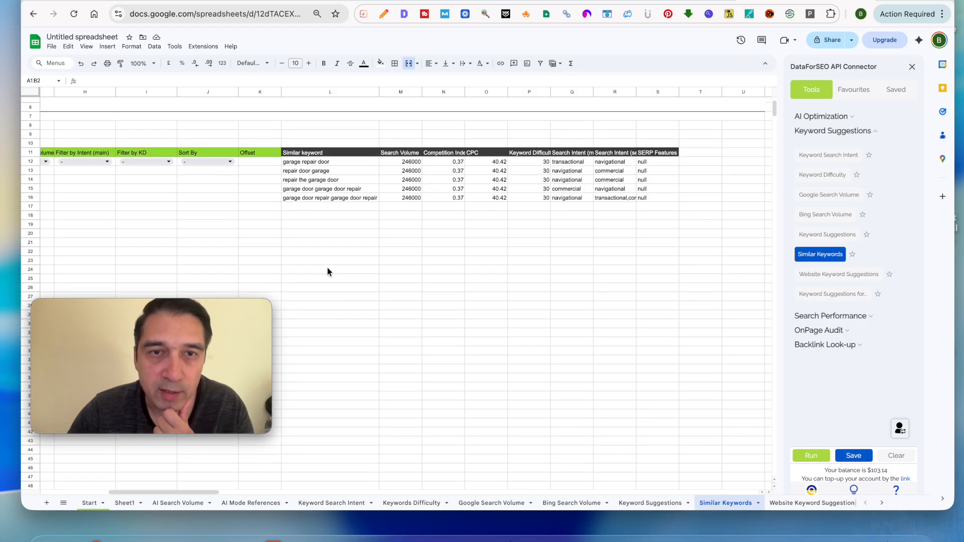
{"action": "scroll", "coordinate": [327, 272], "scroll_direction": "up", "scroll_amount": 5}
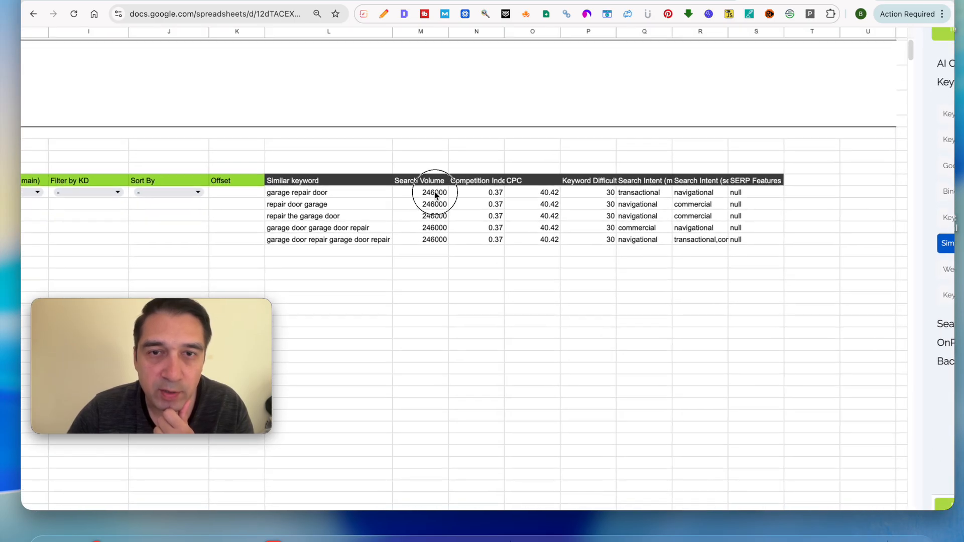
{"action": "left_click", "coordinate": [435, 191]}
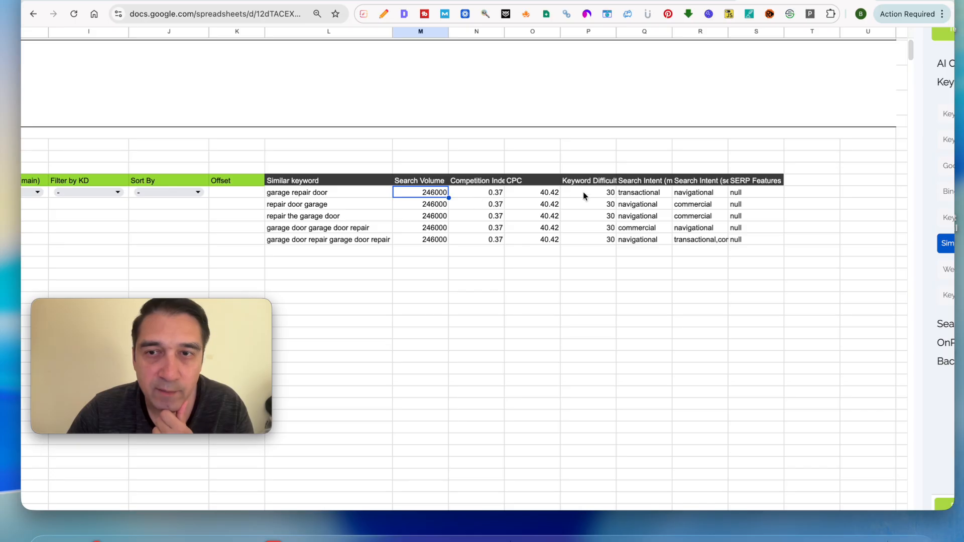
{"action": "left_click", "coordinate": [637, 193]}
{"action": "left_click", "coordinate": [353, 204]}
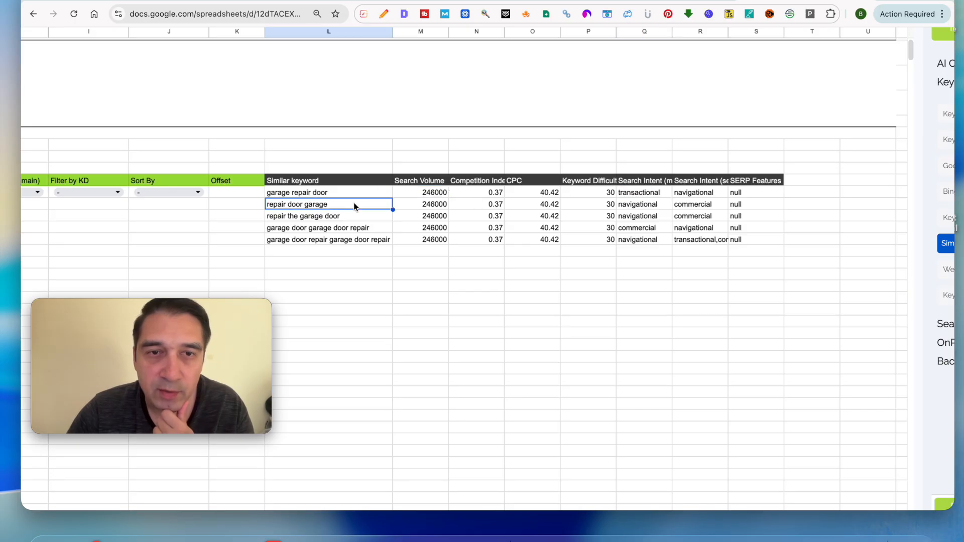
{"action": "left_click", "coordinate": [620, 204]}
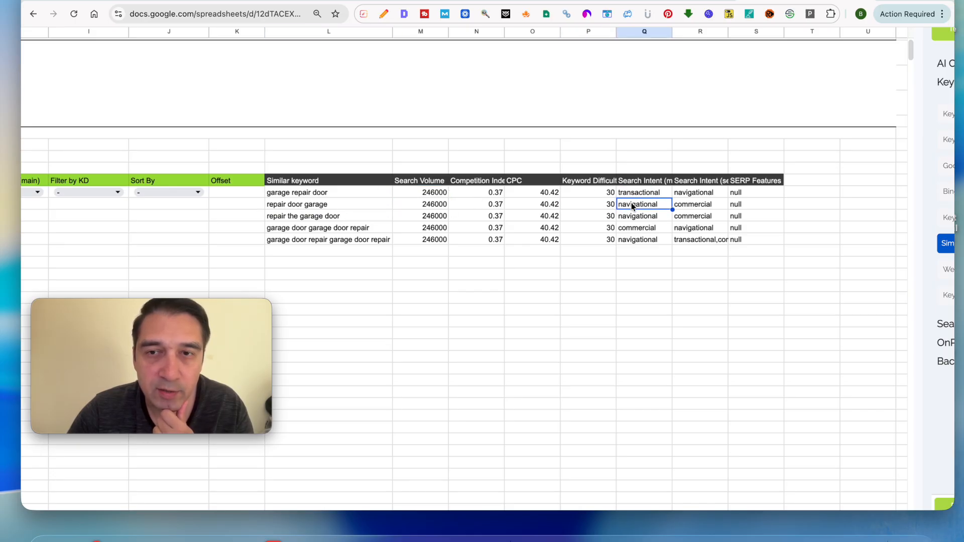
{"action": "left_click", "coordinate": [346, 221]}
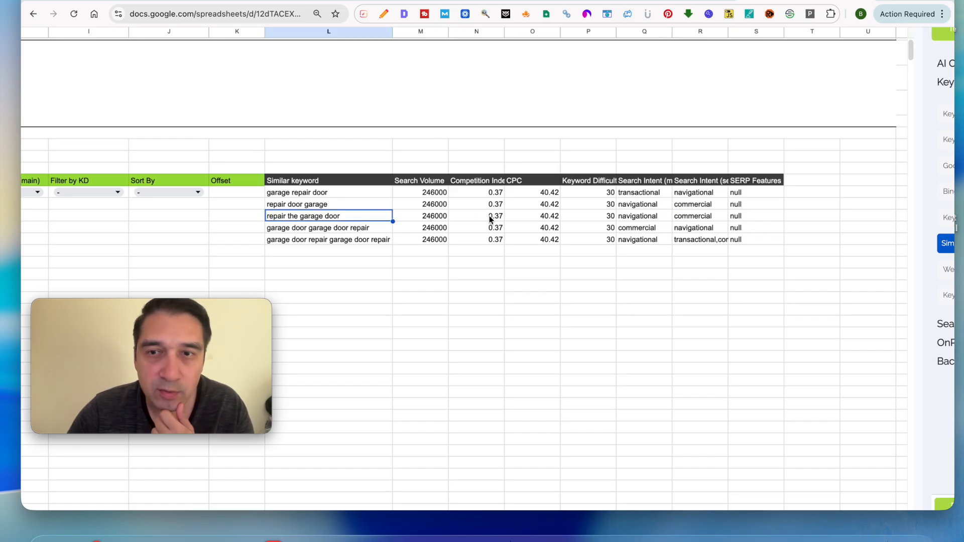
{"action": "left_click", "coordinate": [633, 217]}
{"action": "left_click", "coordinate": [347, 230]}
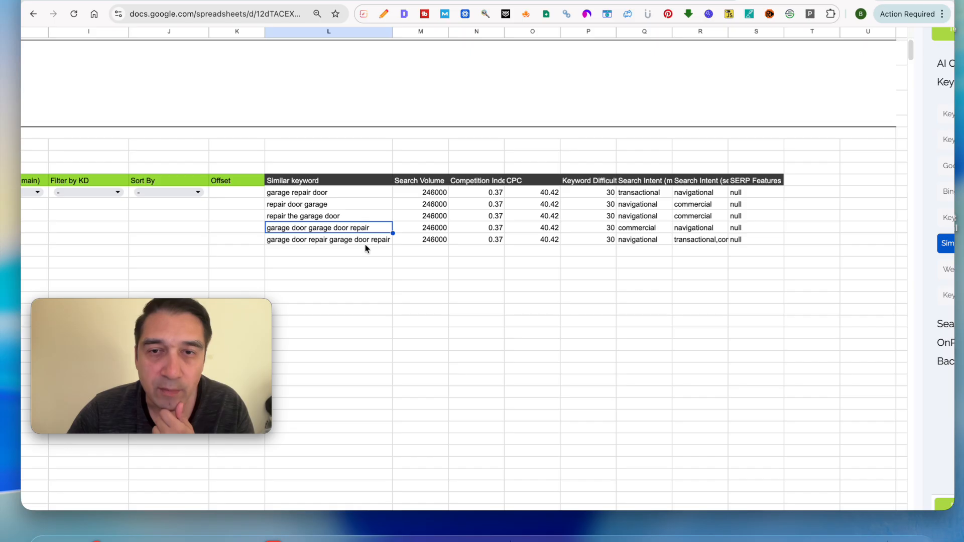
{"action": "left_click", "coordinate": [637, 232]}
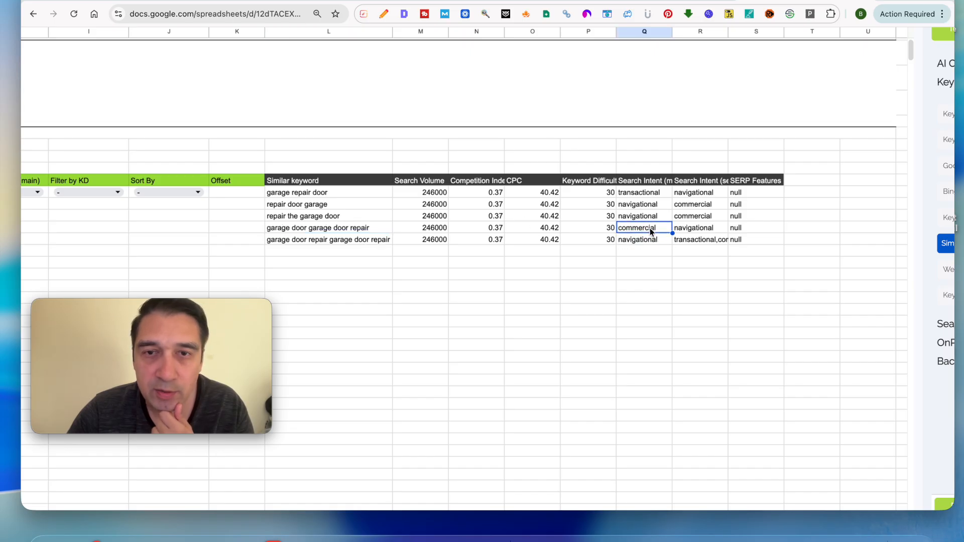
{"action": "left_click", "coordinate": [382, 243]}
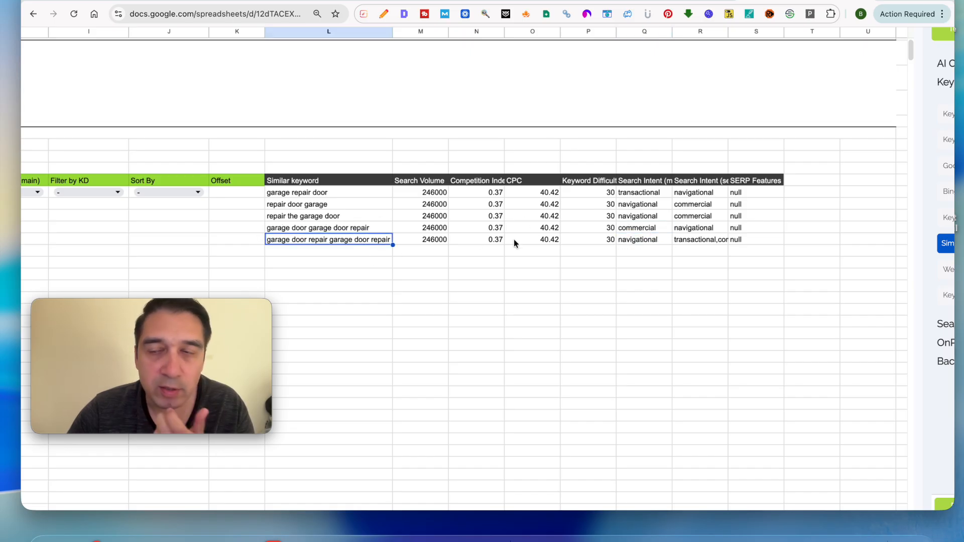
{"action": "scroll", "coordinate": [513, 240], "scroll_direction": "down", "scroll_amount": 1}
{"action": "scroll", "coordinate": [514, 240], "scroll_direction": "down", "scroll_amount": 1}
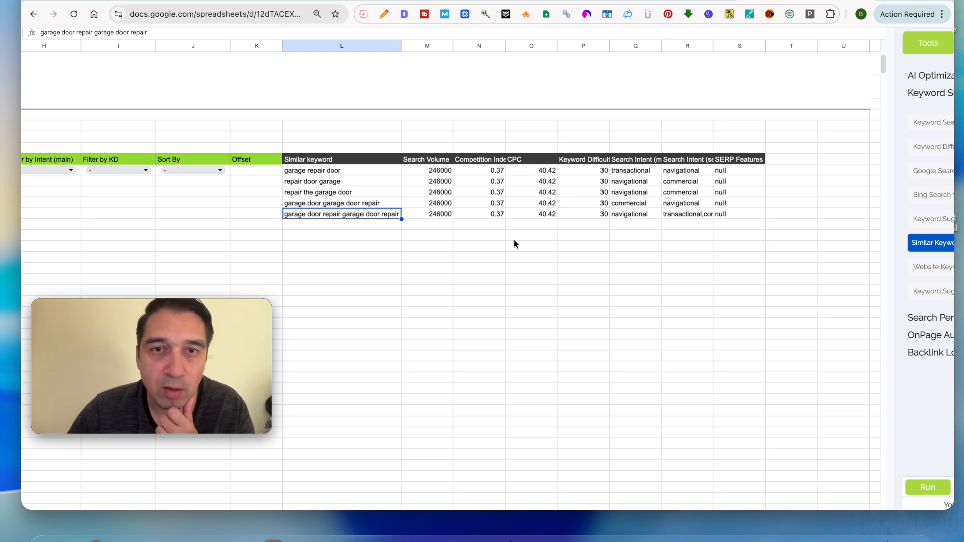
- Switch to the DataForSEO dashboard, refresh it and check the API expenses for 28 Feb in the Expenses Summary chart
{"action": "scroll", "coordinate": [514, 240], "scroll_direction": "down", "scroll_amount": 3}
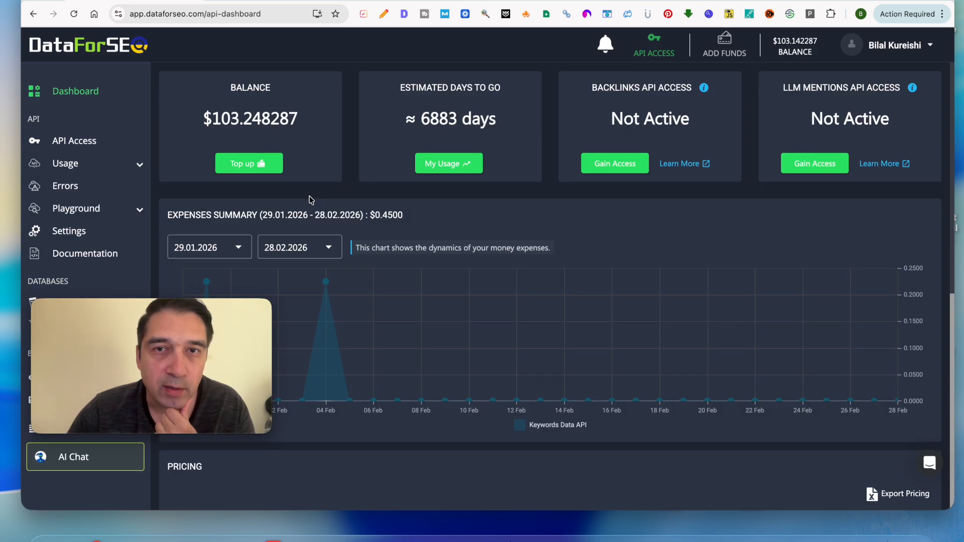
{"action": "scroll", "coordinate": [311, 200], "scroll_direction": "down", "scroll_amount": 2}
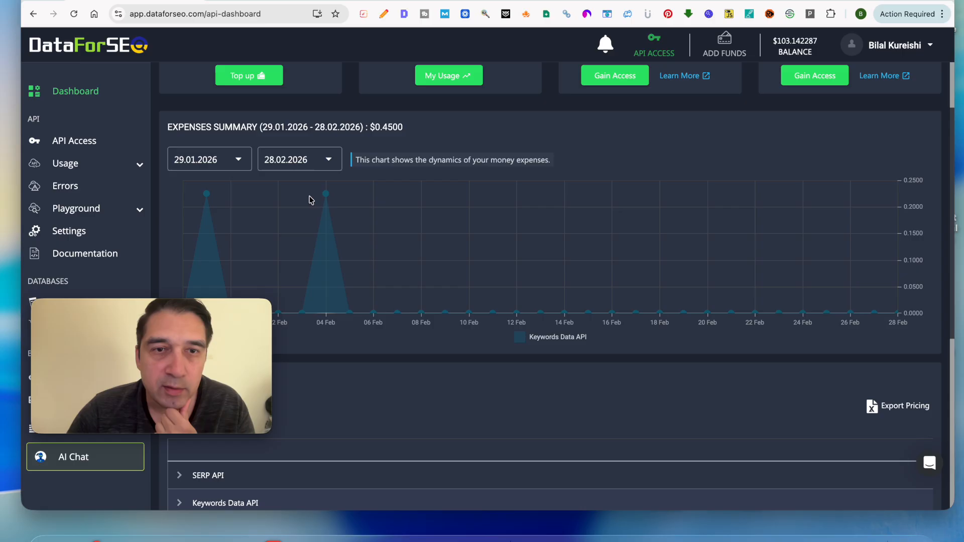
{"action": "left_click", "coordinate": [73, 14]}
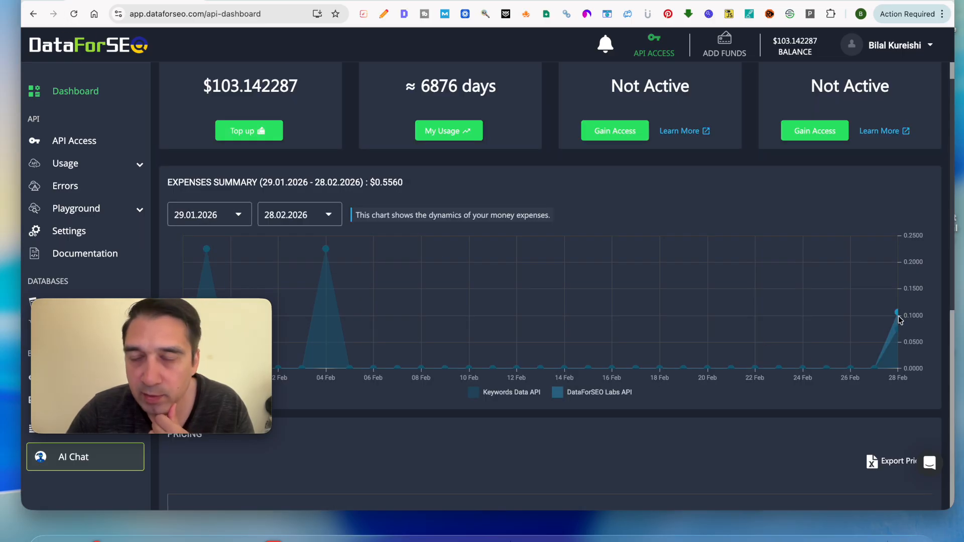
{"action": "mouse_move", "coordinate": [898, 313]}
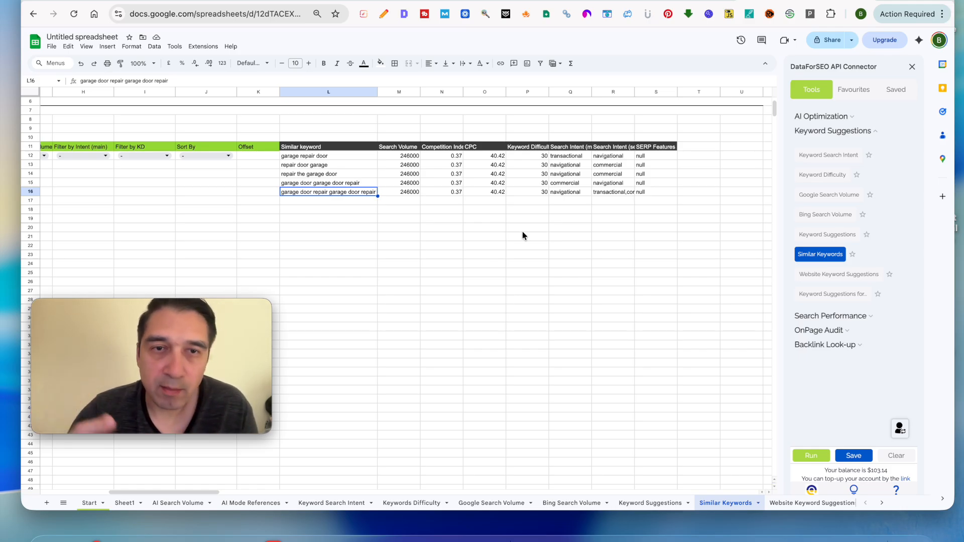
- Return to the spreadsheet, open the Website Keyword Suggestions tool and clear its old results in H12:L22
{"action": "left_click", "coordinate": [839, 275]}
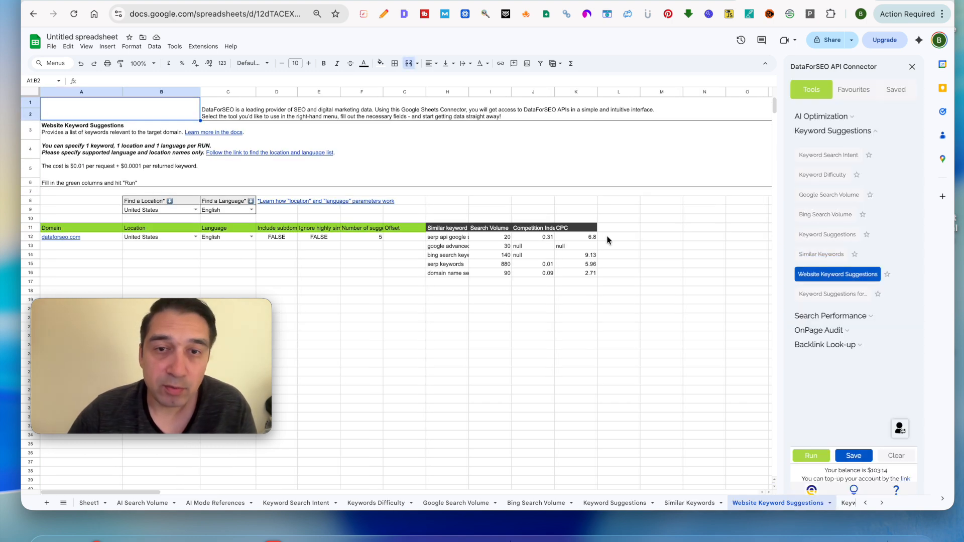
{"action": "scroll", "coordinate": [607, 240], "scroll_direction": "down", "scroll_amount": 1}
{"action": "left_click_drag", "start_coordinate": [445, 234], "coordinate": [601, 323]}
{"action": "key", "text": "Delete"}
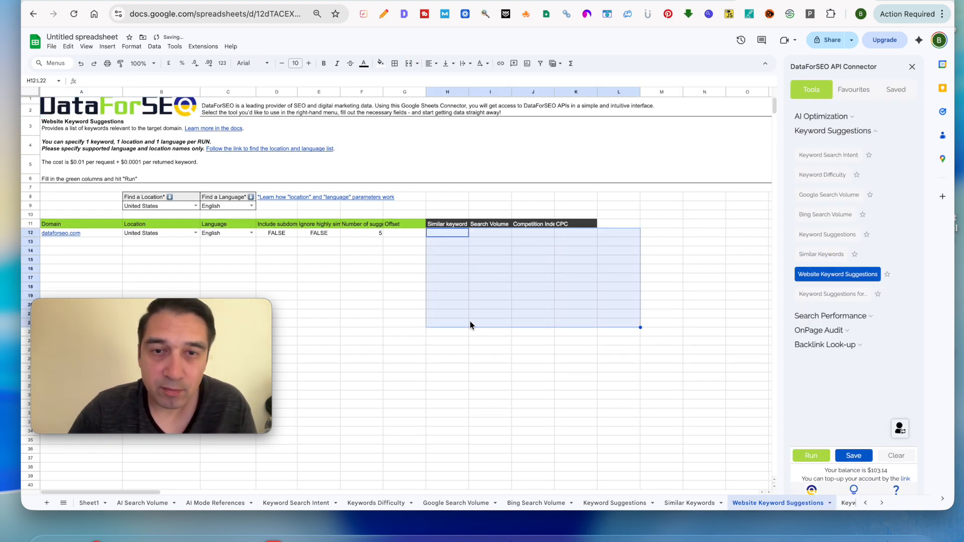
{"action": "left_click", "coordinate": [350, 300]}
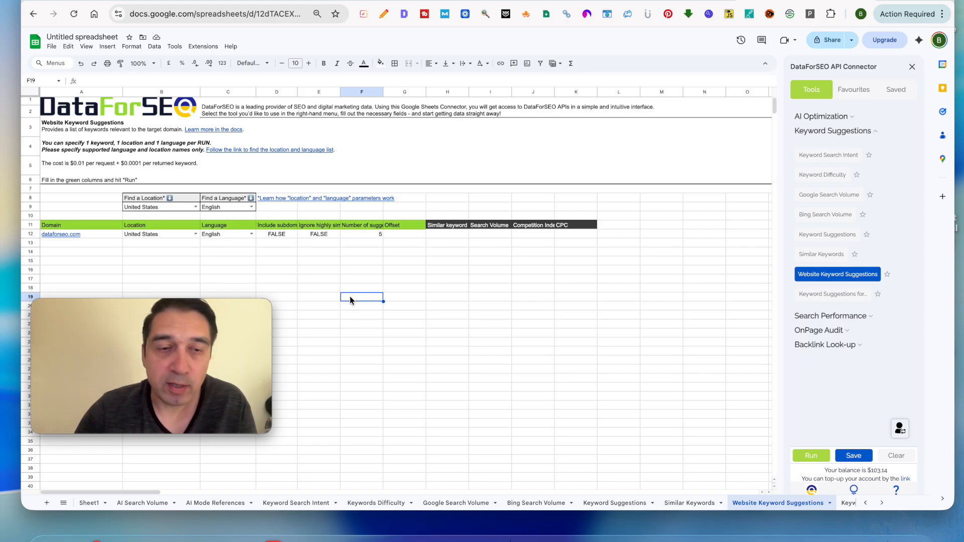
{"action": "left_click", "coordinate": [93, 235]}
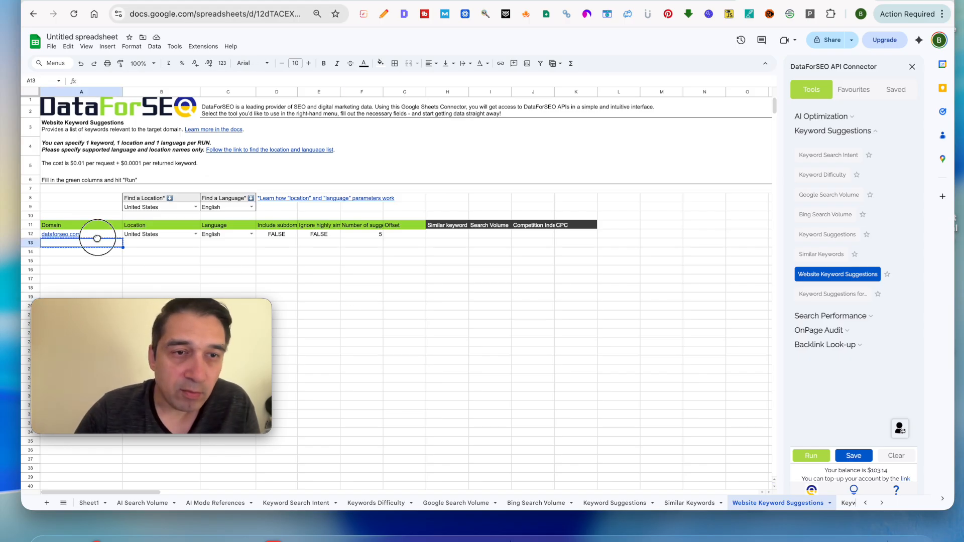
{"action": "key", "text": "Delete"}
{"action": "scroll", "coordinate": [216, 236], "scroll_direction": "down", "scroll_amount": 1}
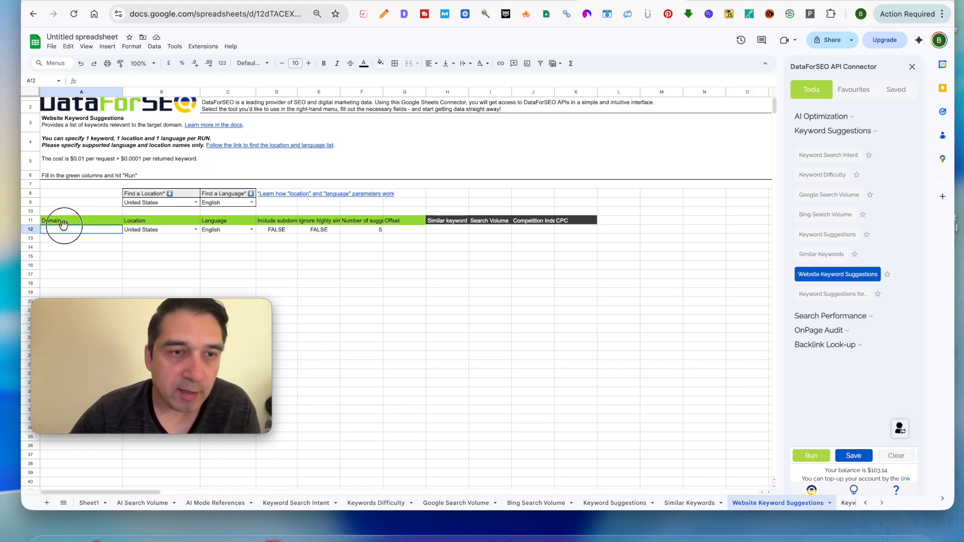
{"action": "left_click", "coordinate": [173, 79]}
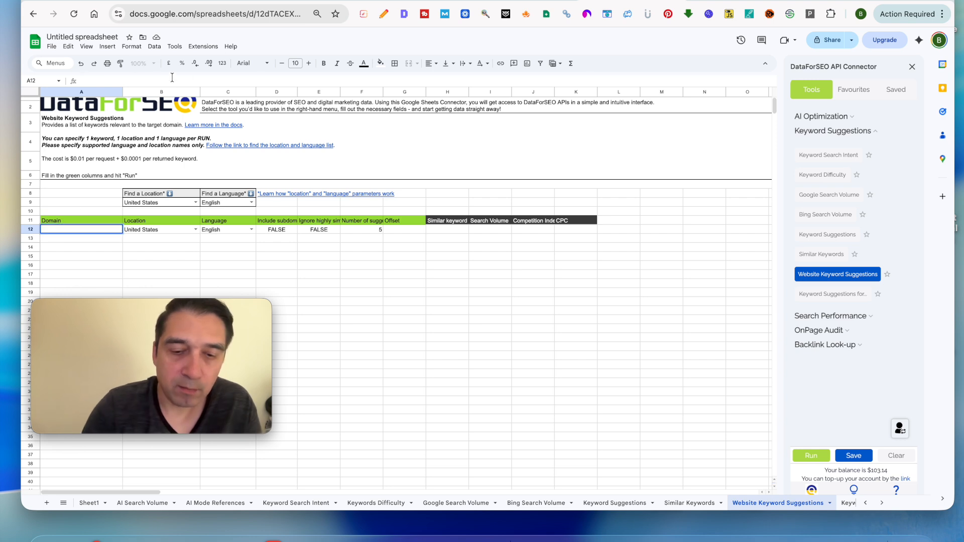
{"action": "type", "text": "https://top-doors.com/"}
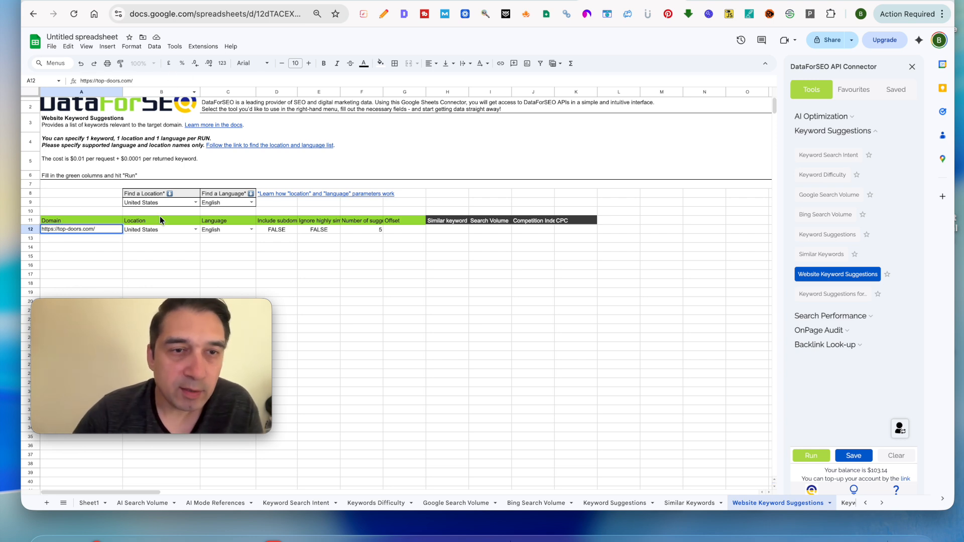
{"action": "left_click", "coordinate": [152, 251]}
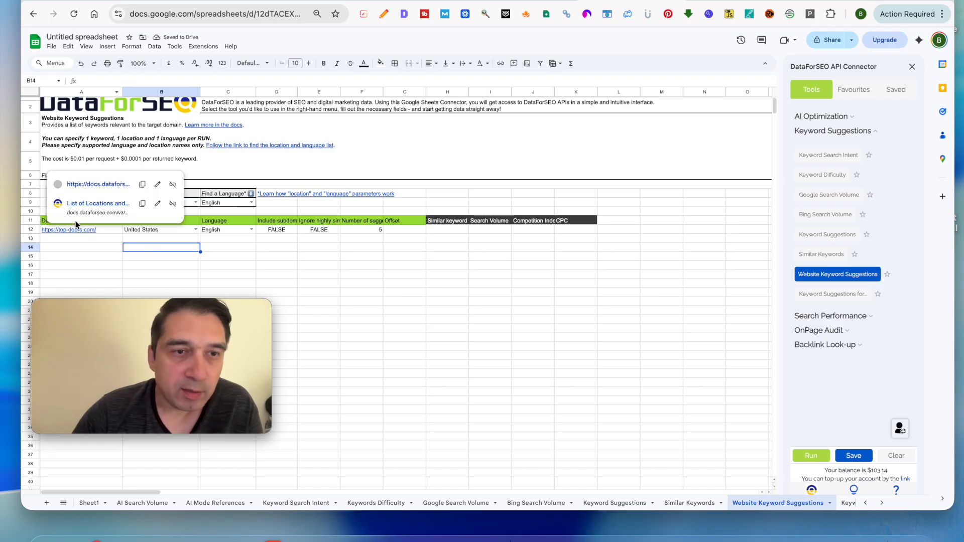
{"action": "left_click", "coordinate": [104, 230]}
{"action": "left_click", "coordinate": [274, 246]}
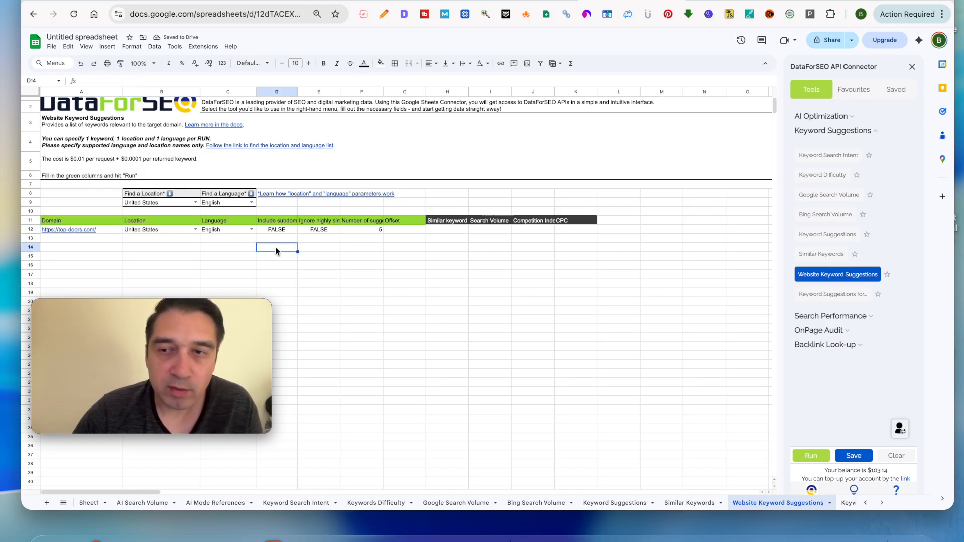
{"action": "left_click", "coordinate": [62, 232]}
{"action": "left_click", "coordinate": [303, 256]}
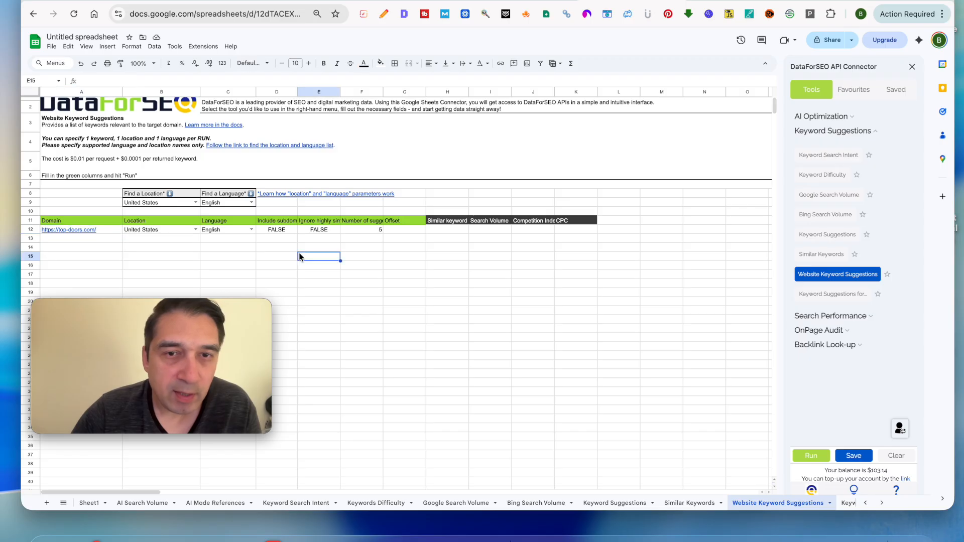
- Set the number of suggestions in F12 to 20
{"action": "left_click", "coordinate": [366, 230]}
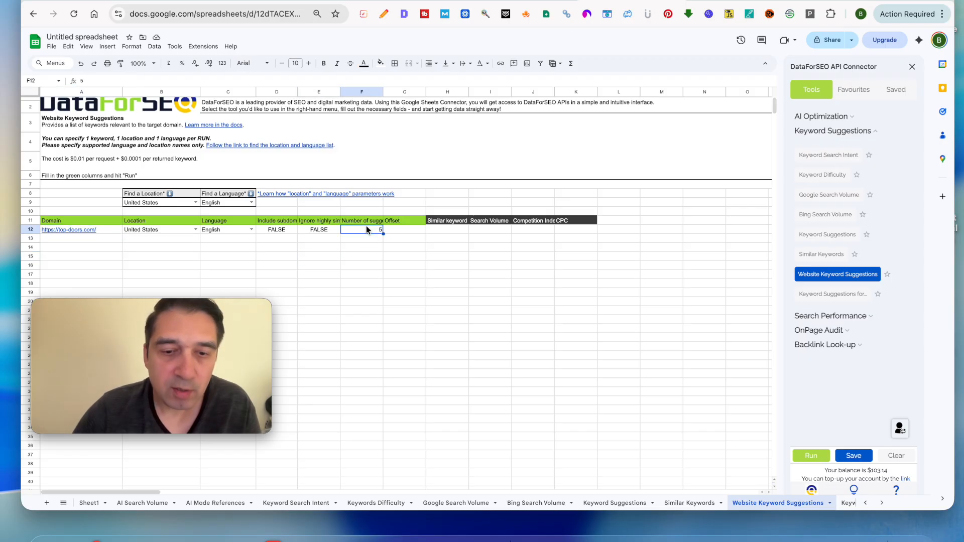
{"action": "type", "text": "20"}
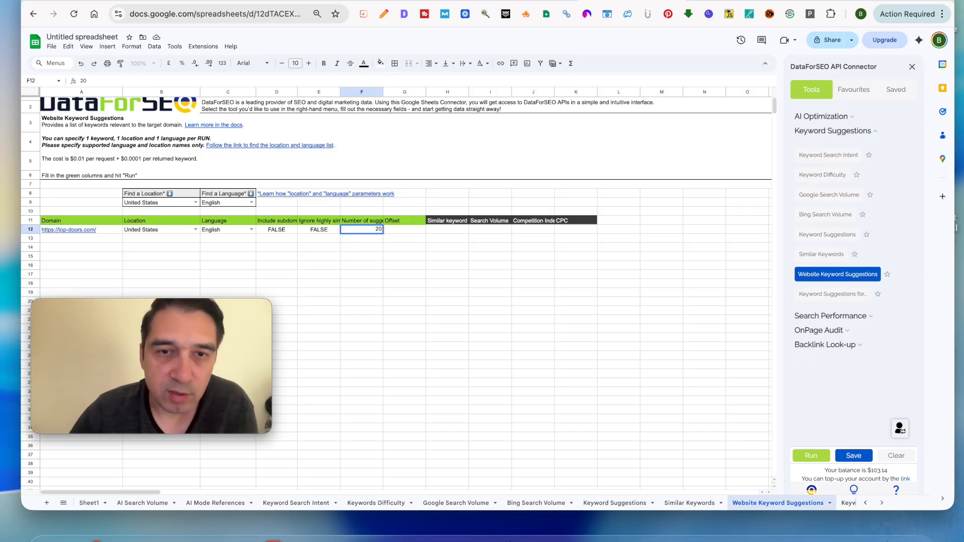
{"action": "left_click", "coordinate": [397, 245]}
- Check the language and subdomain settings in row 12 and widen column E to fit the "Ignore highly similar keywords" header
{"action": "left_click", "coordinate": [235, 231]}
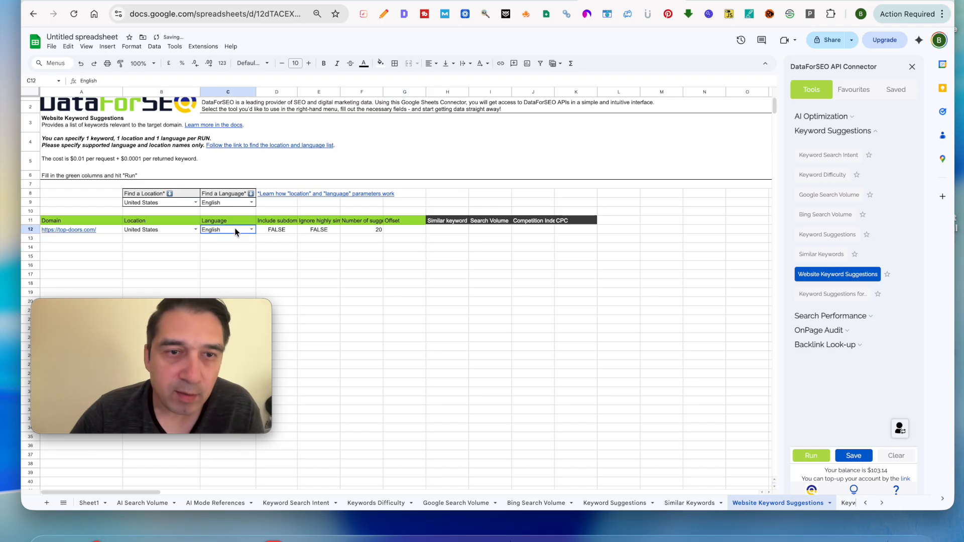
{"action": "left_click", "coordinate": [274, 232]}
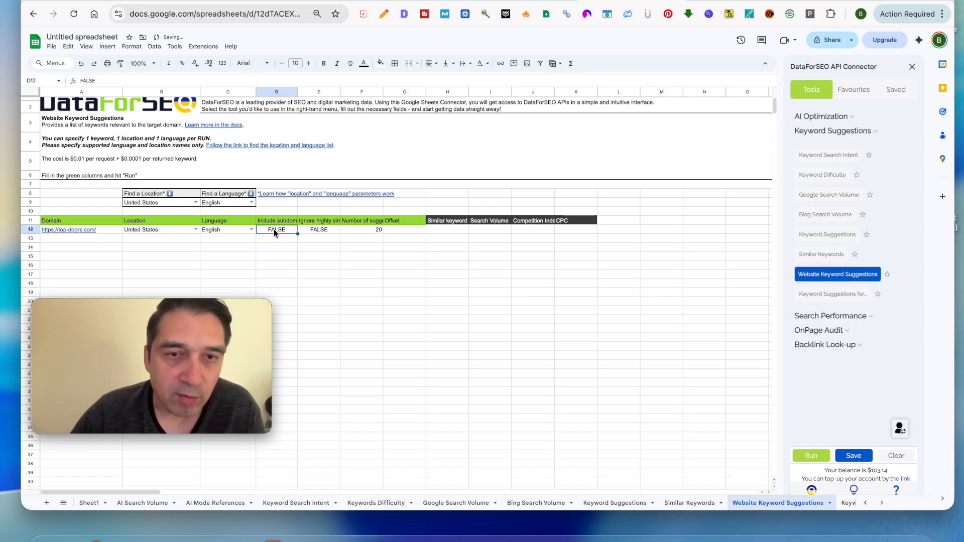
{"action": "left_click", "coordinate": [315, 233]}
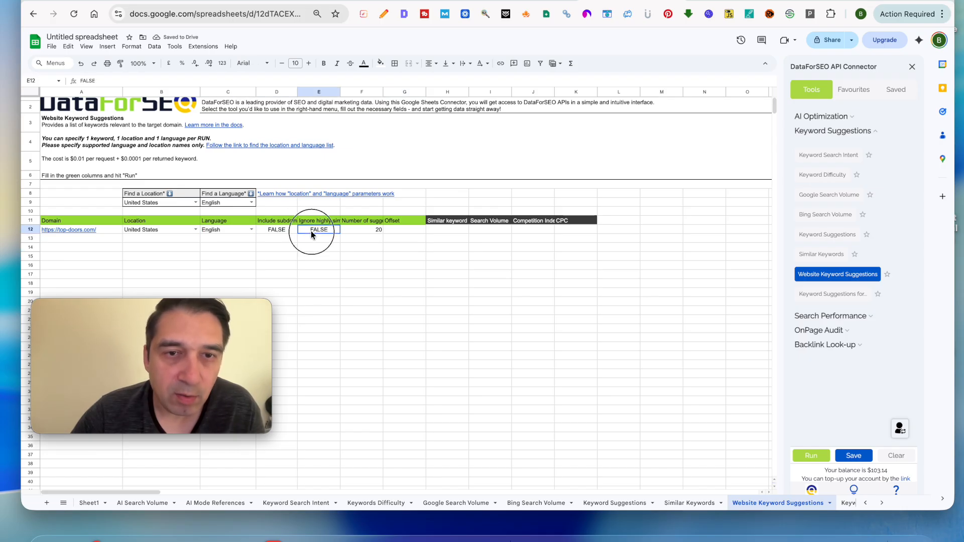
{"action": "double_click", "coordinate": [340, 91]}
{"action": "left_click", "coordinate": [366, 292]}
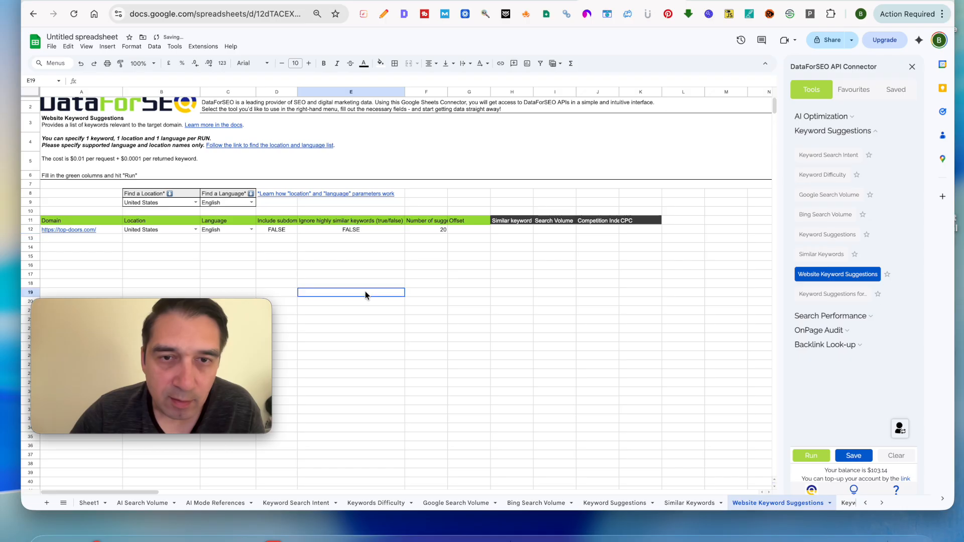
{"action": "left_click", "coordinate": [367, 233]}
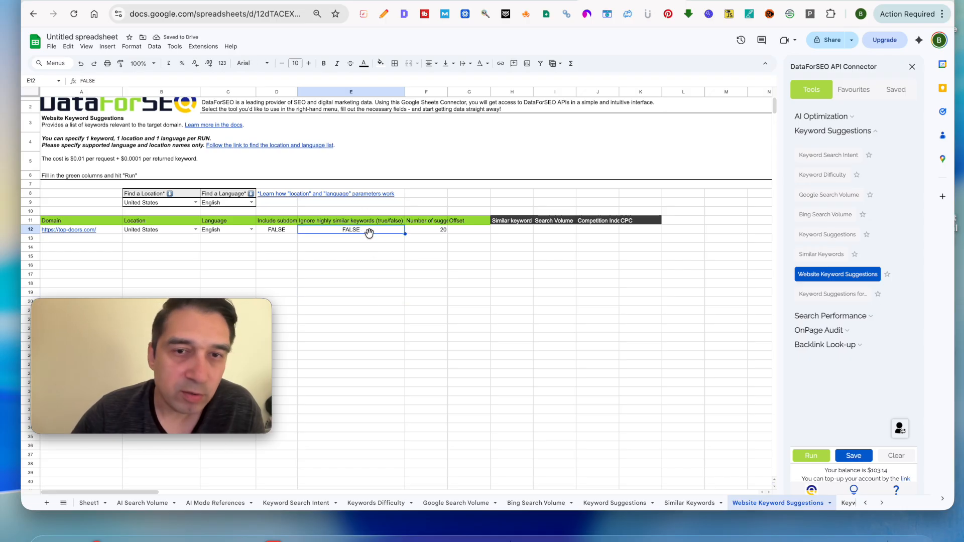
{"action": "left_click", "coordinate": [375, 260]}
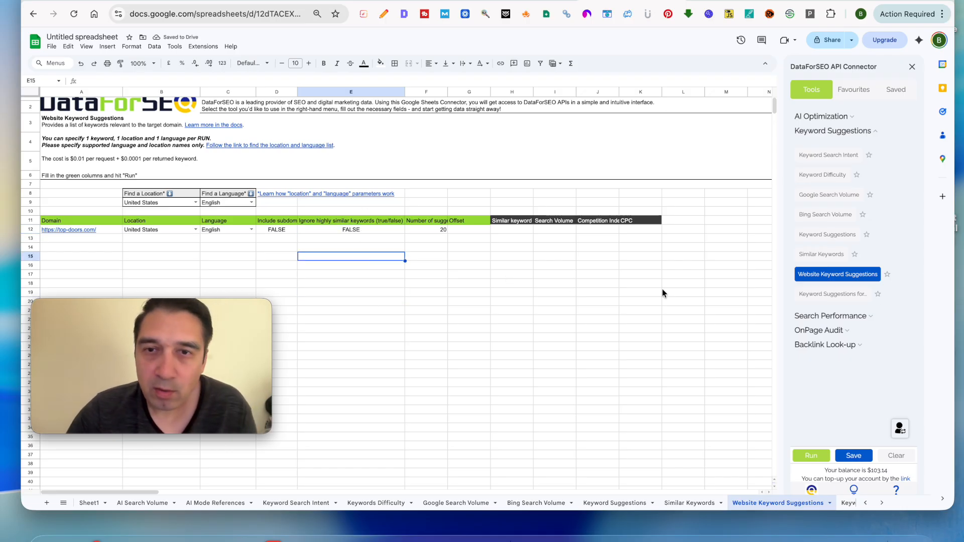
- Run the Website Keyword Suggestions request, then widen the Similar keyword column to fit and select its returned keywords in H12:H31
{"action": "left_click", "coordinate": [813, 457]}
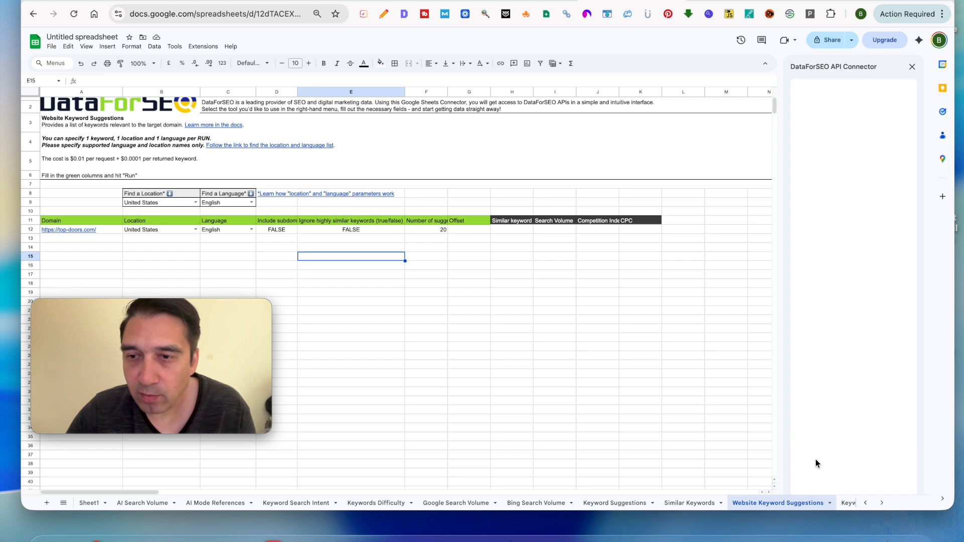
{"action": "double_click", "coordinate": [533, 92]}
{"action": "scroll", "coordinate": [526, 258], "scroll_direction": "down", "scroll_amount": 3}
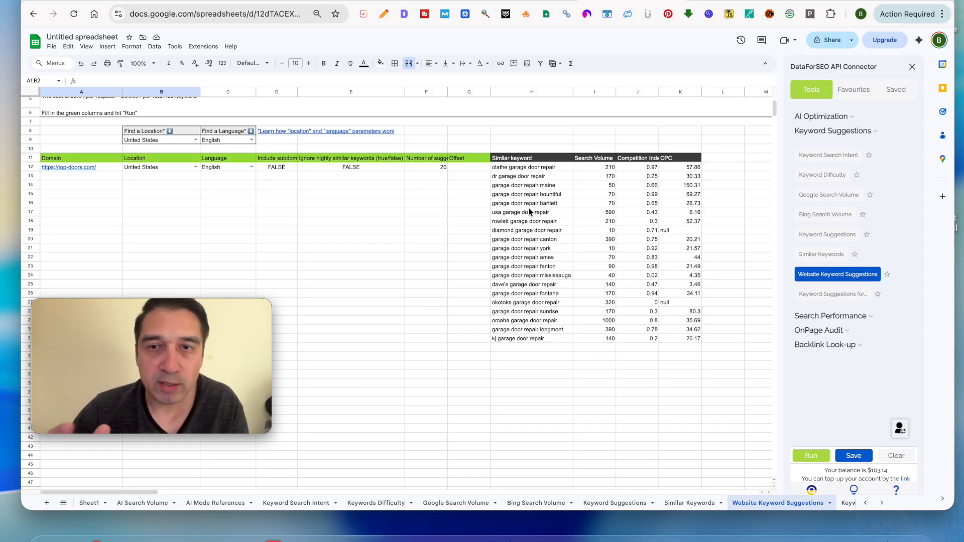
{"action": "left_click_drag", "start_coordinate": [523, 167], "coordinate": [513, 340]}
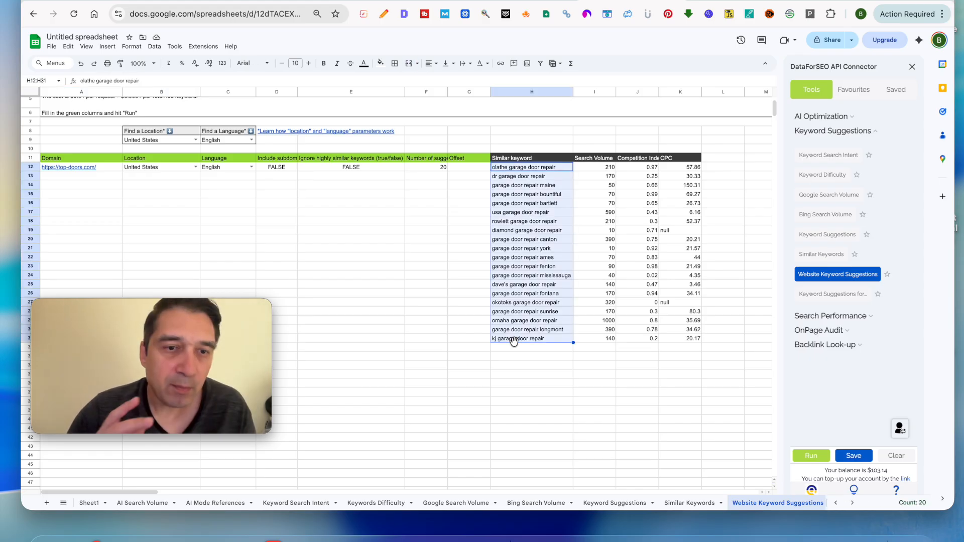
- Examine the search volume, competition index and CPC columns of the returned website keyword suggestions
{"action": "left_click", "coordinate": [542, 303]}
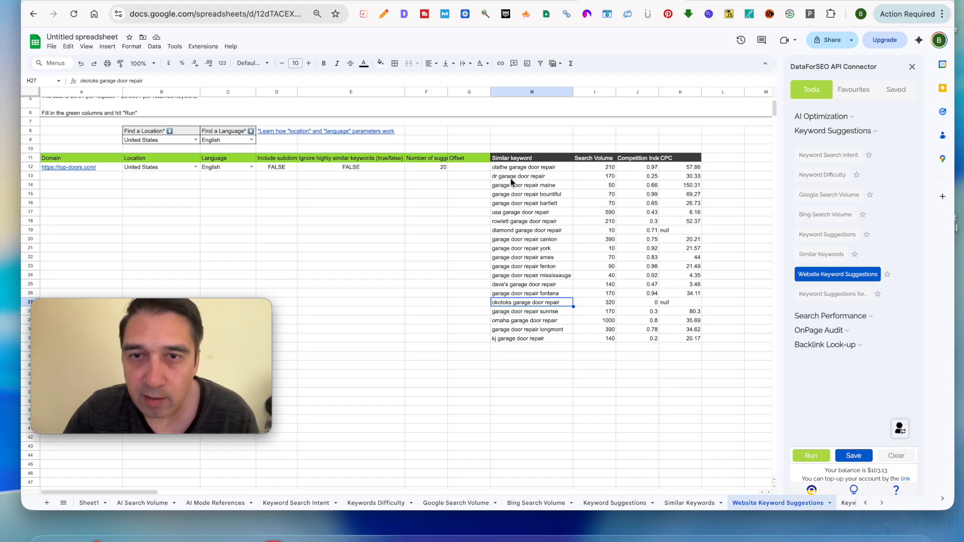
{"action": "left_click", "coordinate": [606, 176]}
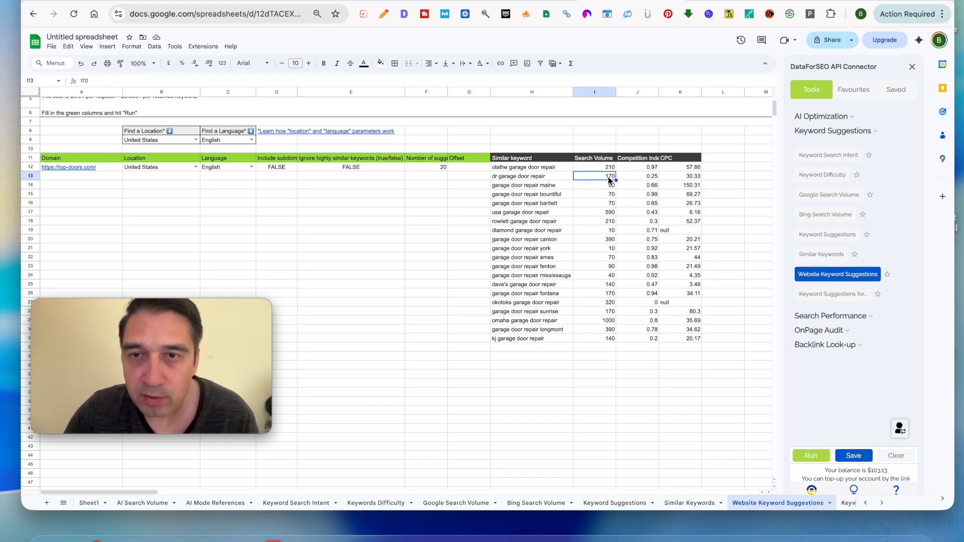
{"action": "left_click_drag", "start_coordinate": [592, 165], "coordinate": [601, 337]}
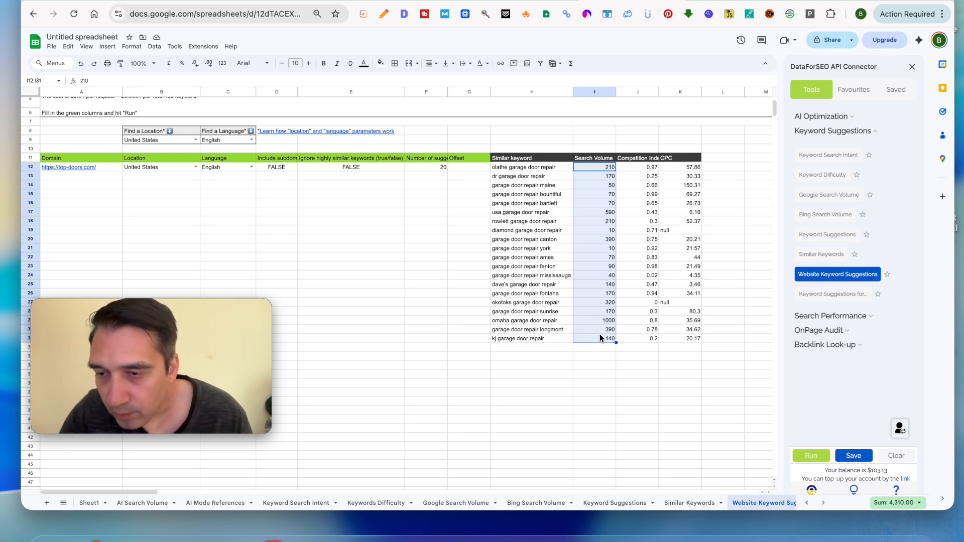
{"action": "left_click", "coordinate": [642, 176]}
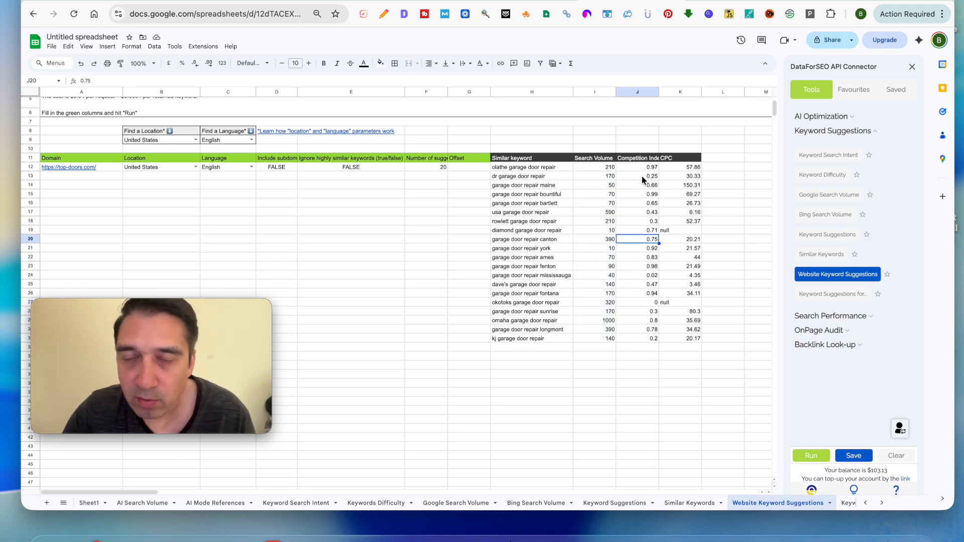
{"action": "key", "text": "ctrl+shift+Down"}
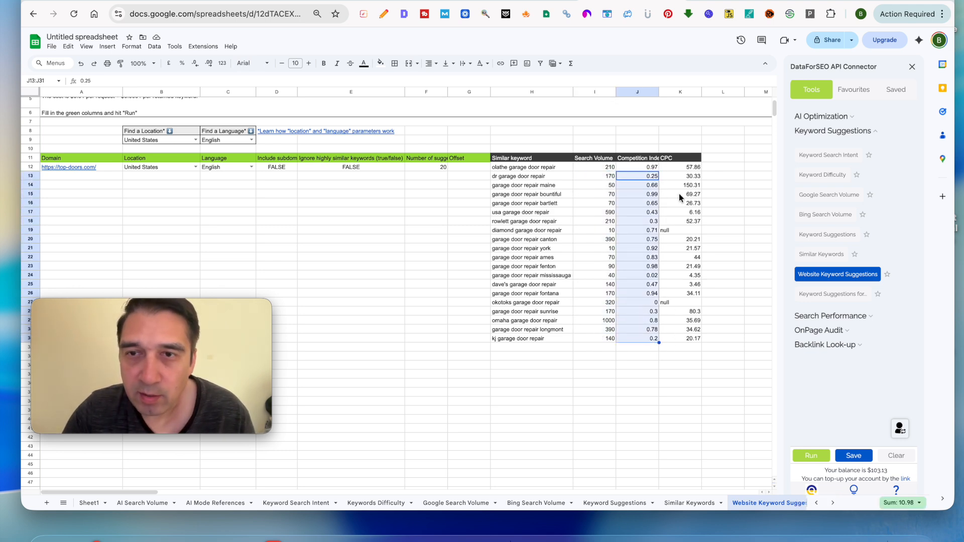
{"action": "left_click", "coordinate": [674, 167]}
{"action": "left_click_drag", "start_coordinate": [674, 166], "coordinate": [695, 338]}
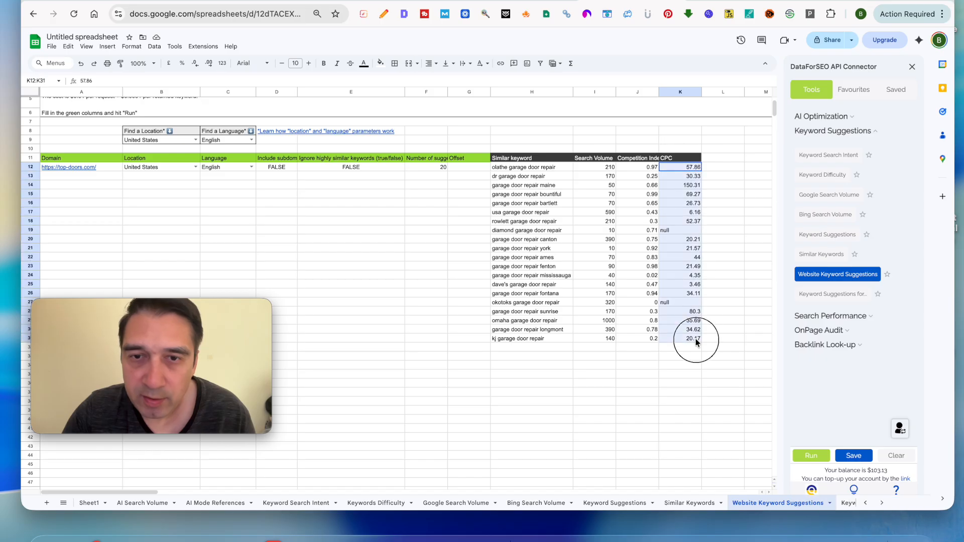
{"action": "left_click", "coordinate": [536, 266]}
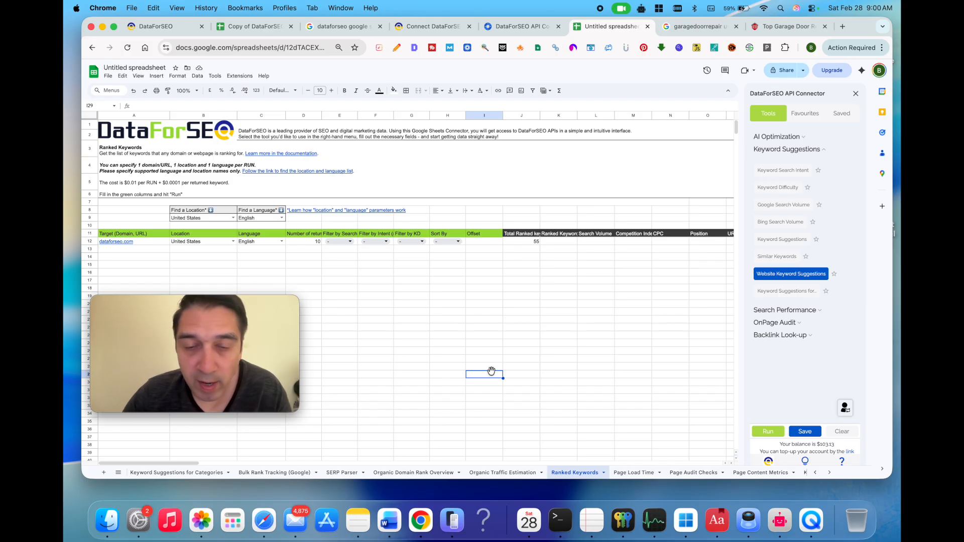
{"action": "left_click", "coordinate": [141, 240]}
{"action": "type", "text": "https://top-doors.com/"}
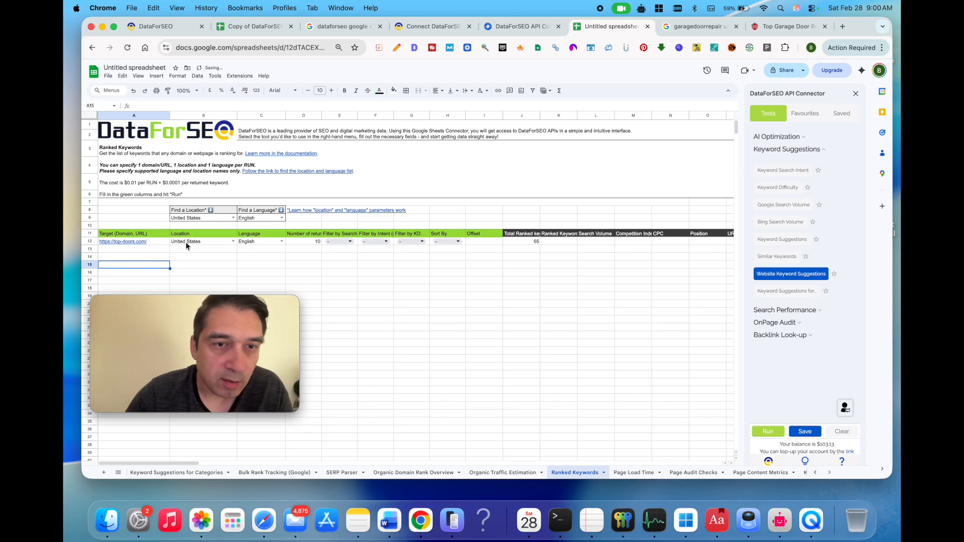
{"action": "left_click", "coordinate": [308, 248]}
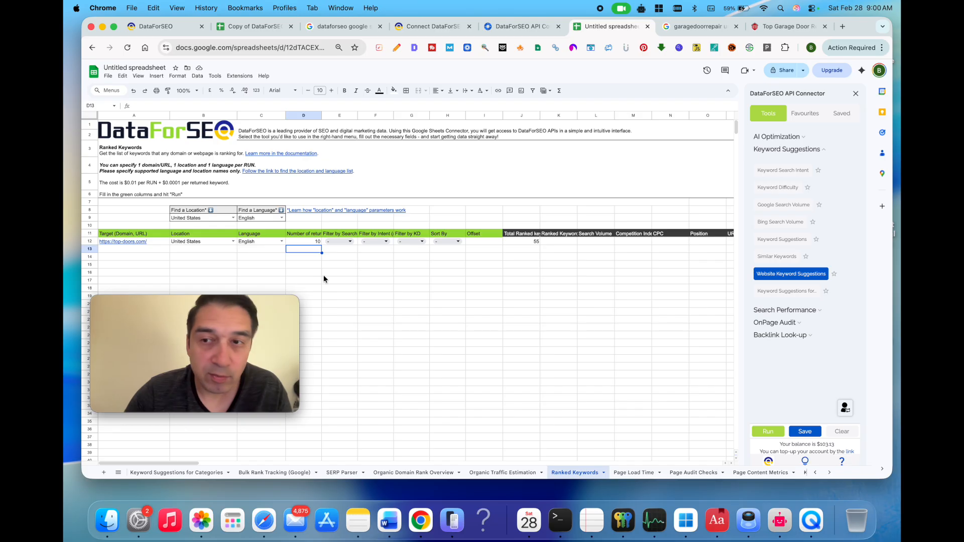
{"action": "left_click", "coordinate": [758, 433]}
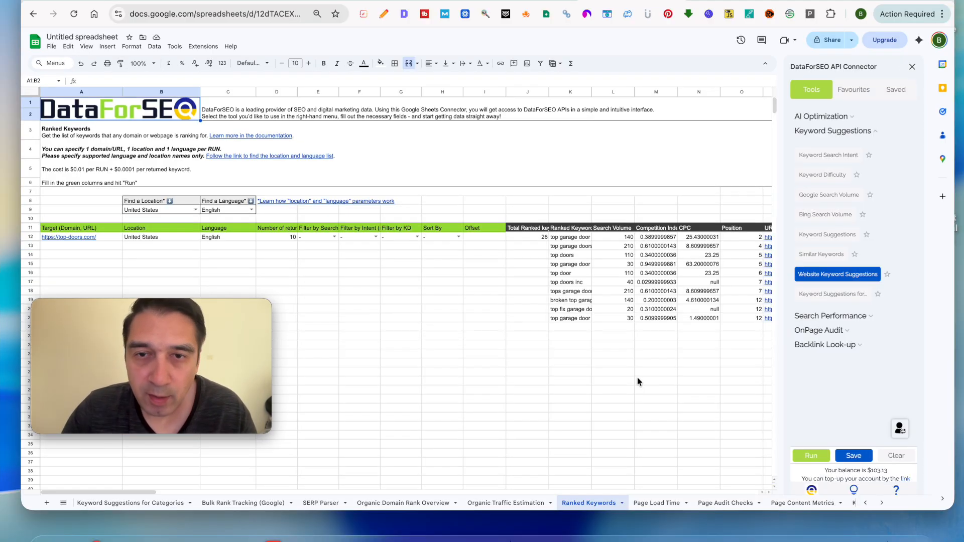
- Compare the total ranked keywords in J12 with the requested number of returned keywords in D12
{"action": "left_click", "coordinate": [517, 239]}
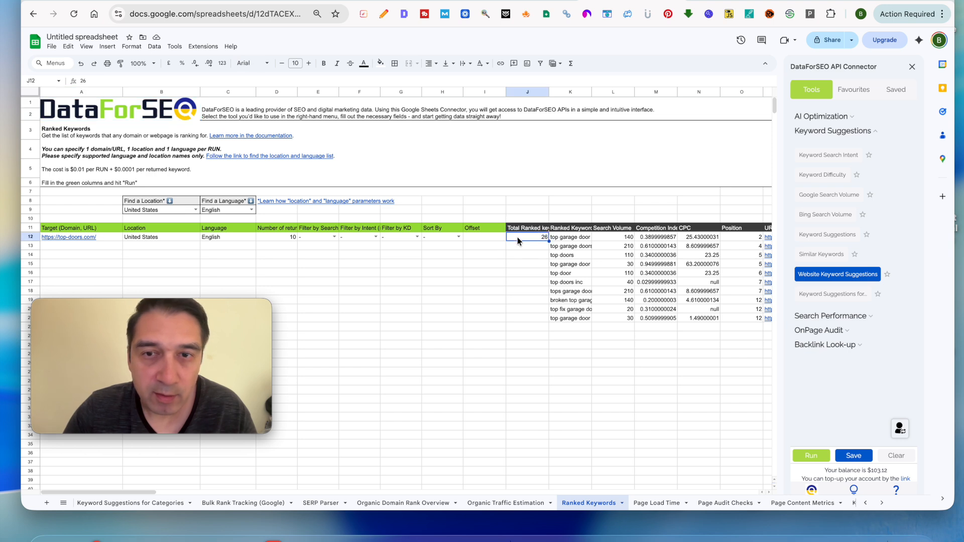
{"action": "scroll", "coordinate": [516, 266], "scroll_direction": "right", "scroll_amount": 1}
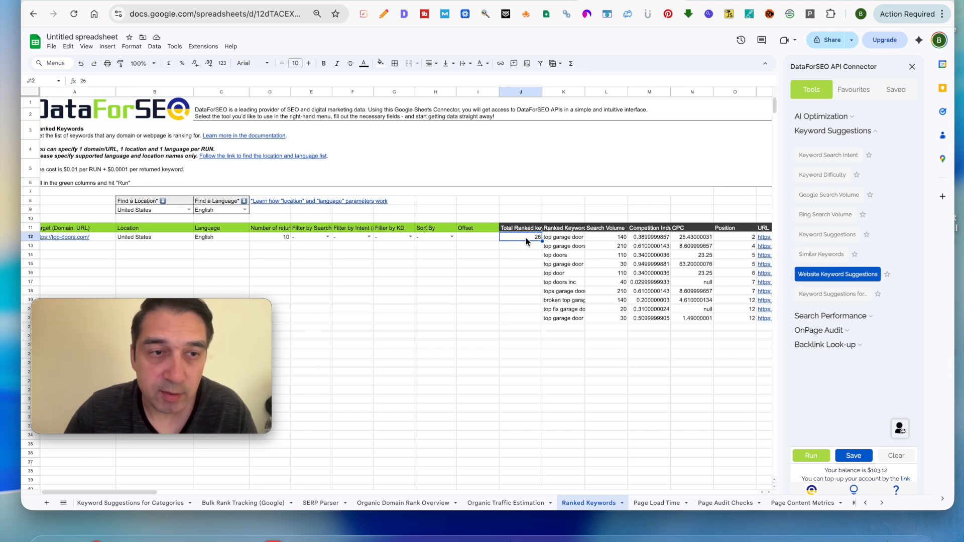
{"action": "left_click", "coordinate": [527, 246]}
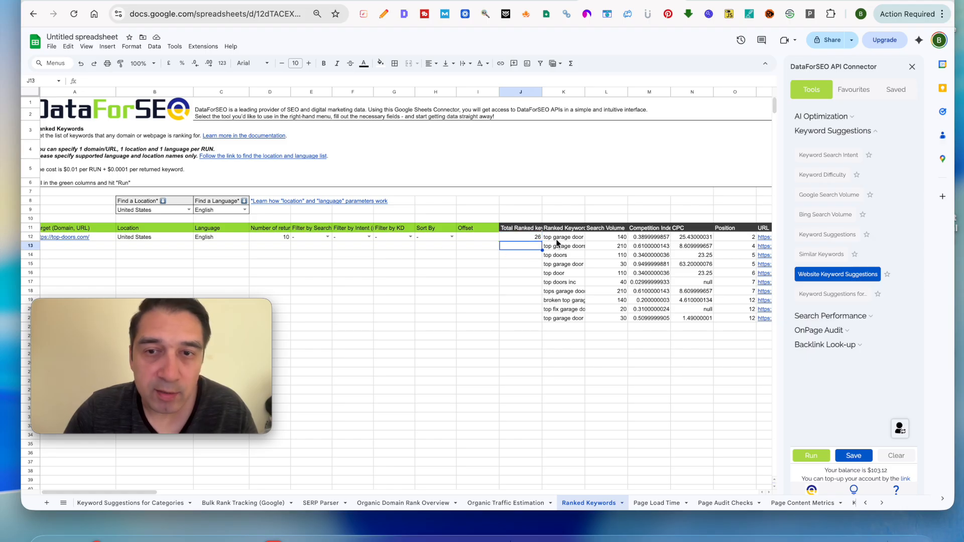
{"action": "left_click", "coordinate": [264, 234]}
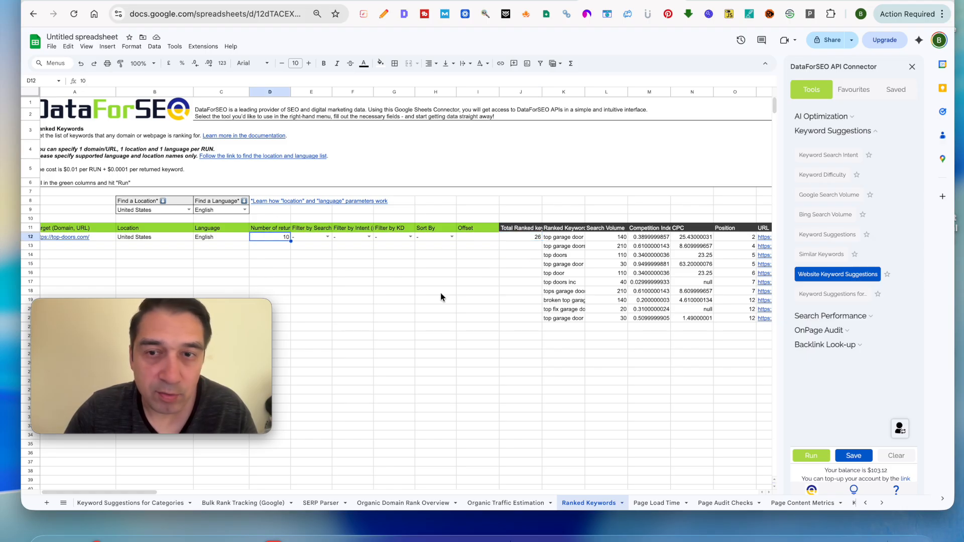
- Examine the position, keyword difficulty, search intent, competition index and organic traffic columns of the ranked keywords results
{"action": "scroll", "coordinate": [469, 306], "scroll_direction": "right", "scroll_amount": 8}
{"action": "scroll", "coordinate": [470, 308], "scroll_direction": "right", "scroll_amount": 4}
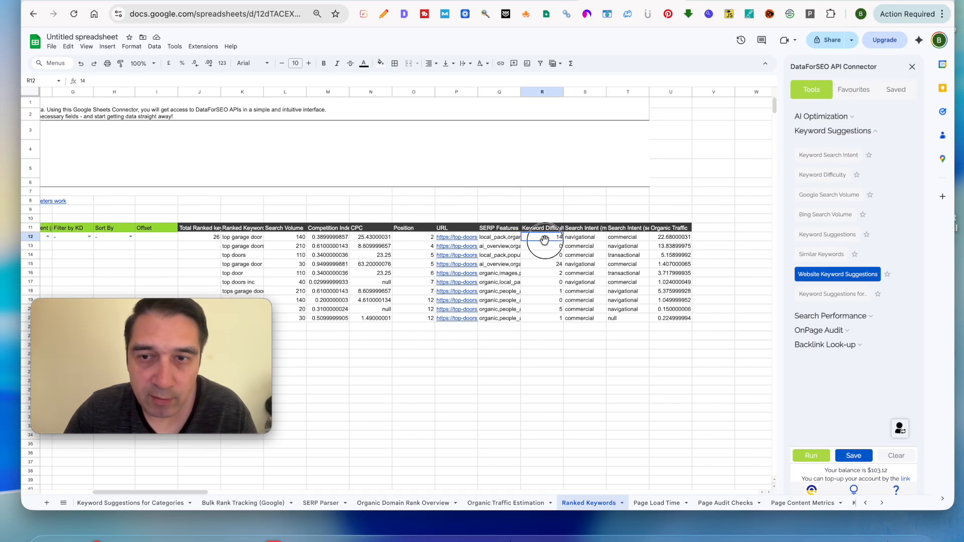
{"action": "left_click", "coordinate": [659, 238]}
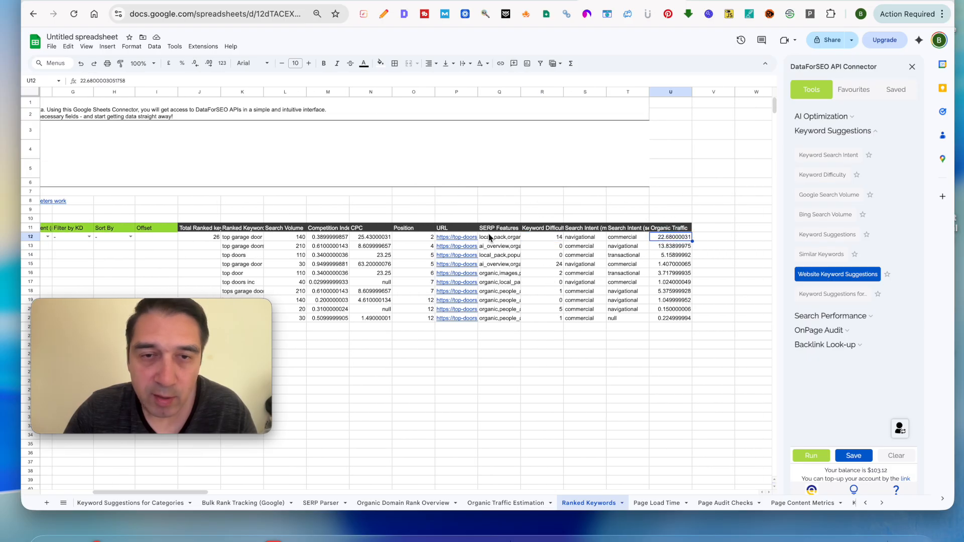
{"action": "left_click", "coordinate": [404, 237]}
{"action": "left_click", "coordinate": [661, 244]}
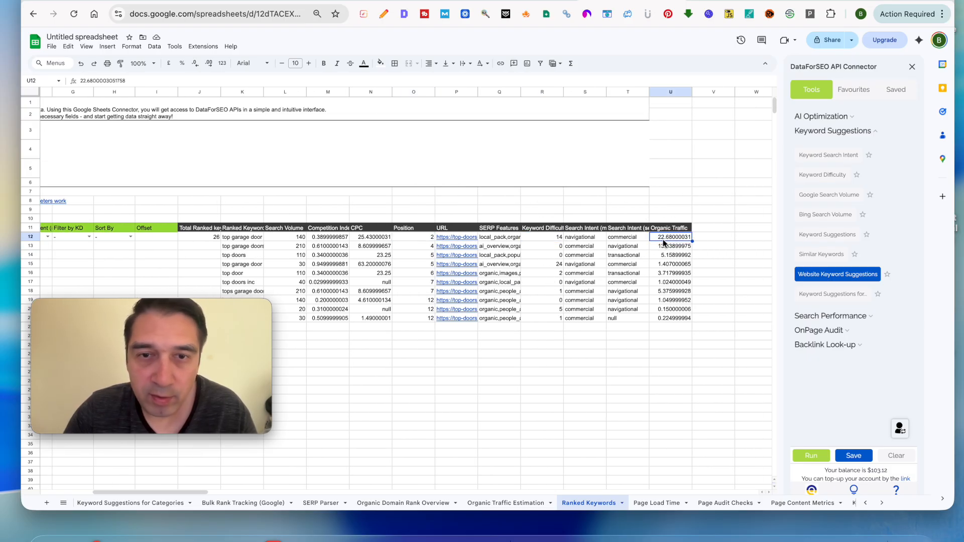
{"action": "left_click", "coordinate": [358, 243]}
{"action": "left_click", "coordinate": [326, 246]}
{"action": "left_click", "coordinate": [329, 264]}
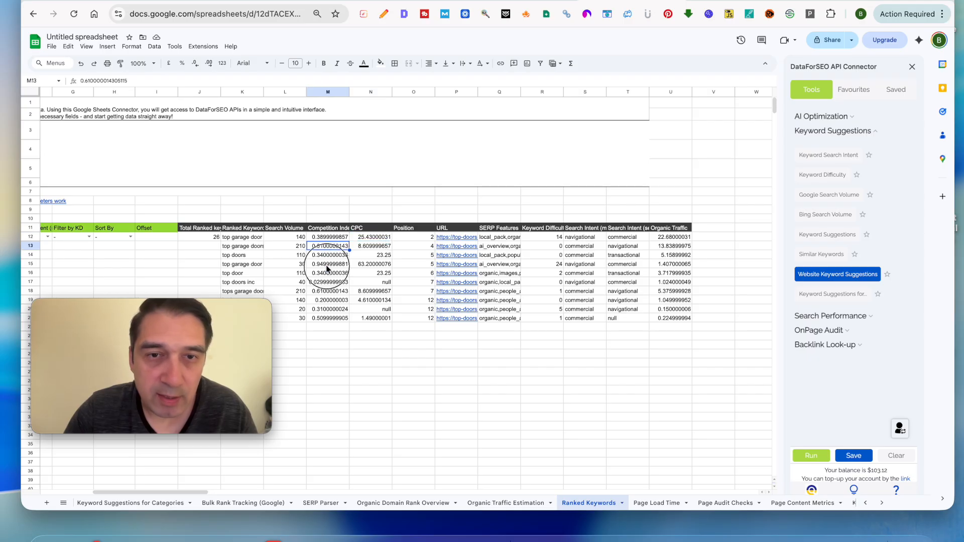
{"action": "scroll", "coordinate": [374, 275], "scroll_direction": "down", "scroll_amount": 1}
{"action": "scroll", "coordinate": [374, 275], "scroll_direction": "left", "scroll_amount": 1}
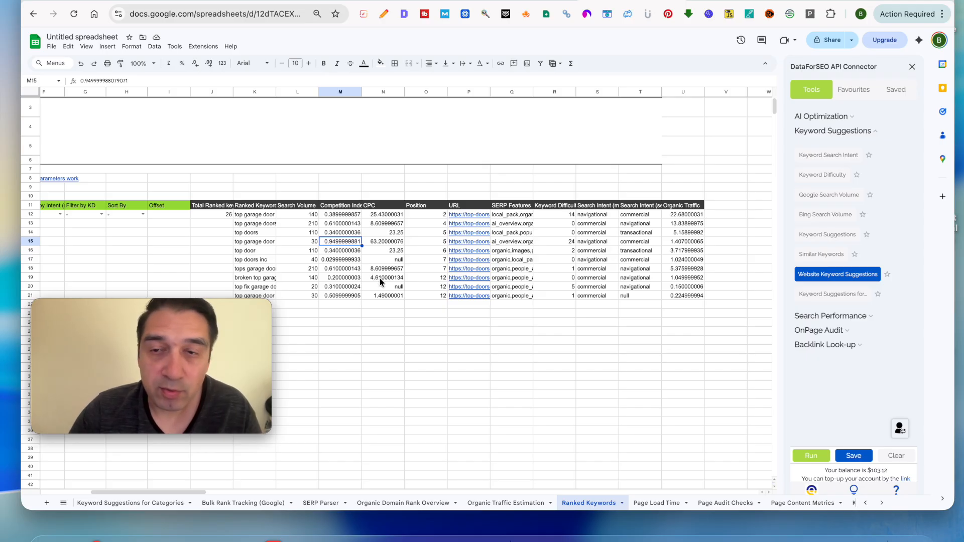
{"action": "scroll", "coordinate": [589, 238], "scroll_direction": "left", "scroll_amount": 5}
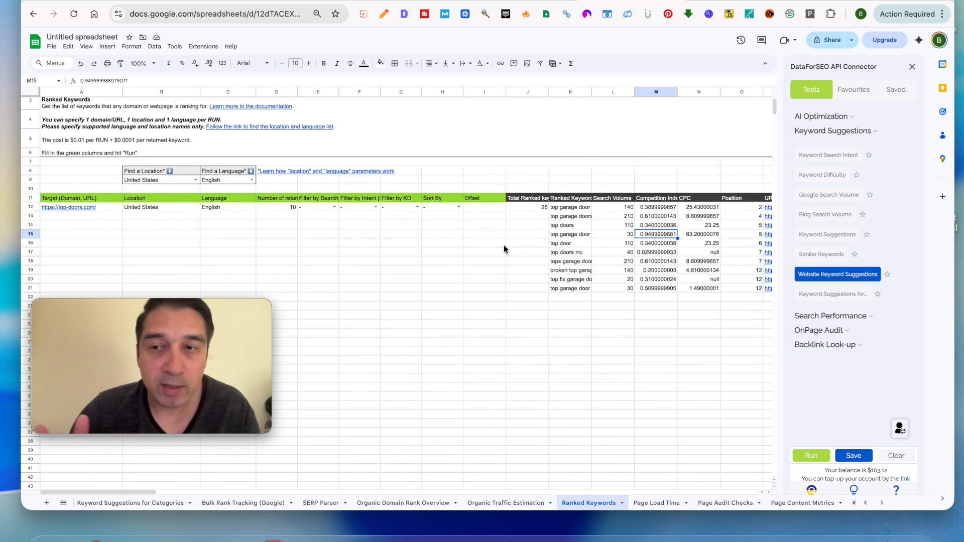
{"action": "scroll", "coordinate": [532, 301], "scroll_direction": "right", "scroll_amount": 2}
{"action": "scroll", "coordinate": [537, 311], "scroll_direction": "right", "scroll_amount": 5}
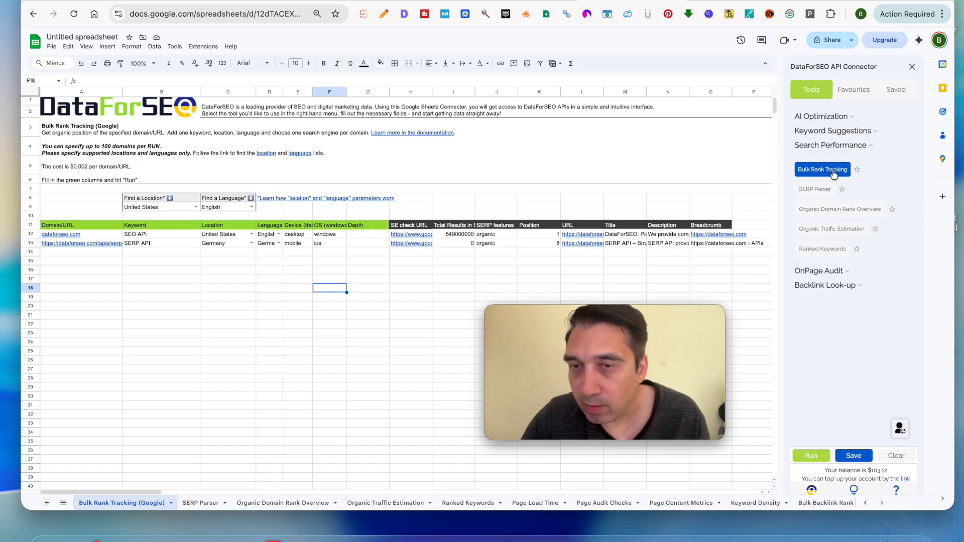
- Clear the sample domains from A12:A17 of the Bulk Rank Tracking (Google) sheet
{"action": "scroll", "coordinate": [335, 271], "scroll_direction": "down", "scroll_amount": 1}
{"action": "scroll", "coordinate": [335, 272], "scroll_direction": "up", "scroll_amount": 1}
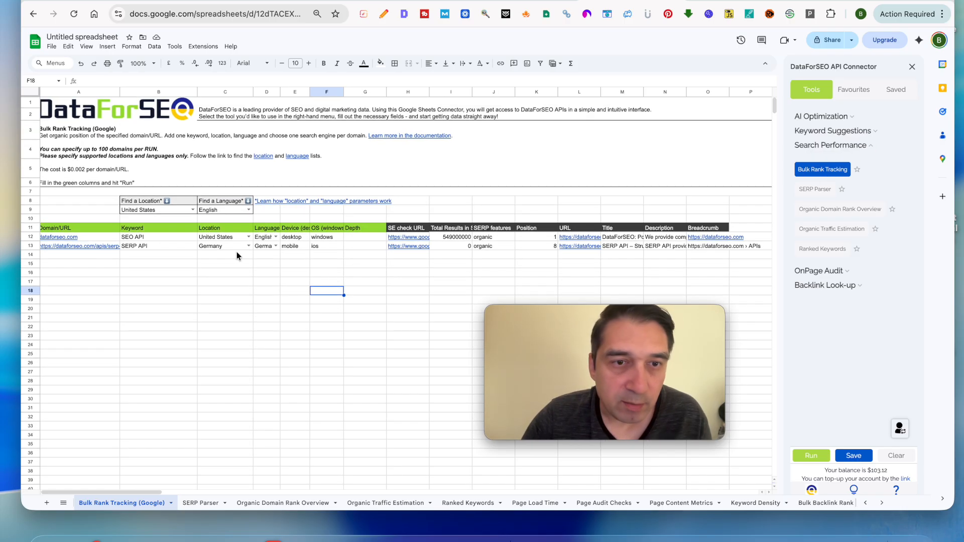
{"action": "left_click", "coordinate": [101, 238]}
{"action": "left_click", "coordinate": [103, 339], "text": "shift"}
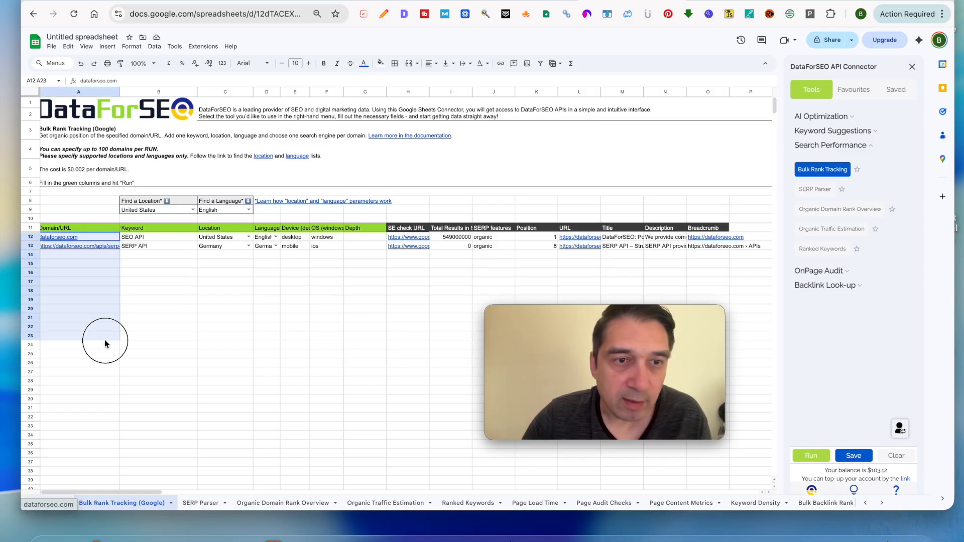
{"action": "left_click", "coordinate": [105, 336]}
{"action": "left_click", "coordinate": [90, 238]}
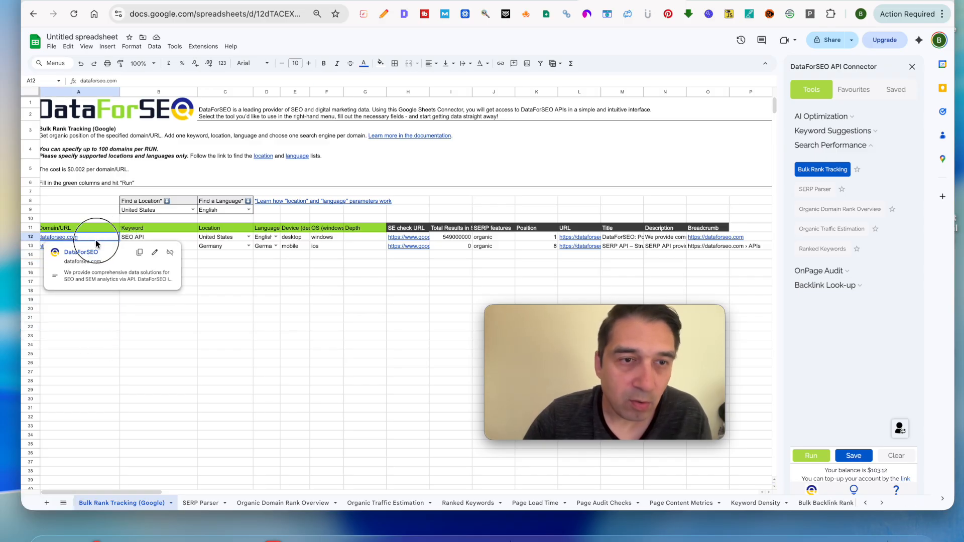
{"action": "left_click", "coordinate": [91, 284], "text": "shift"}
{"action": "key", "text": "Delete"}
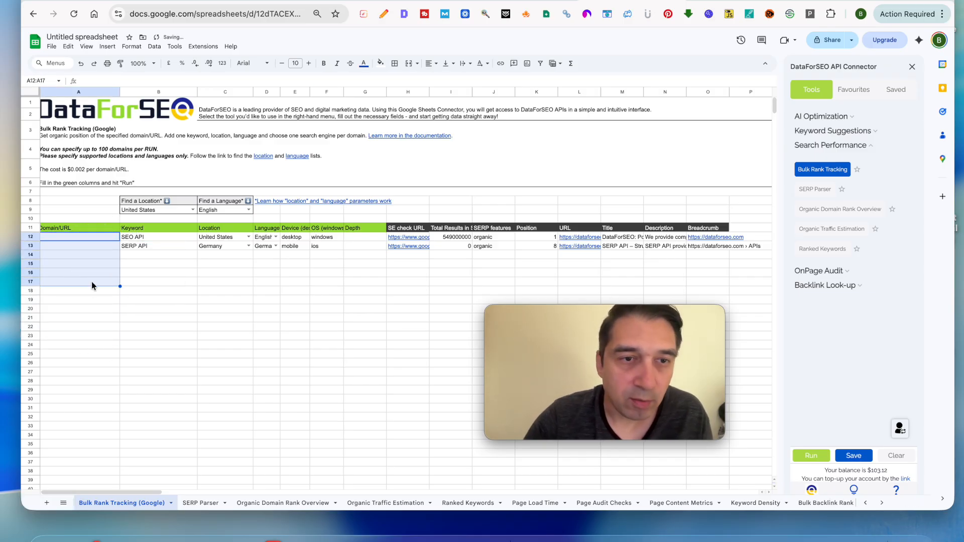
{"action": "left_click", "coordinate": [94, 283]}
{"action": "left_click", "coordinate": [89, 229]}
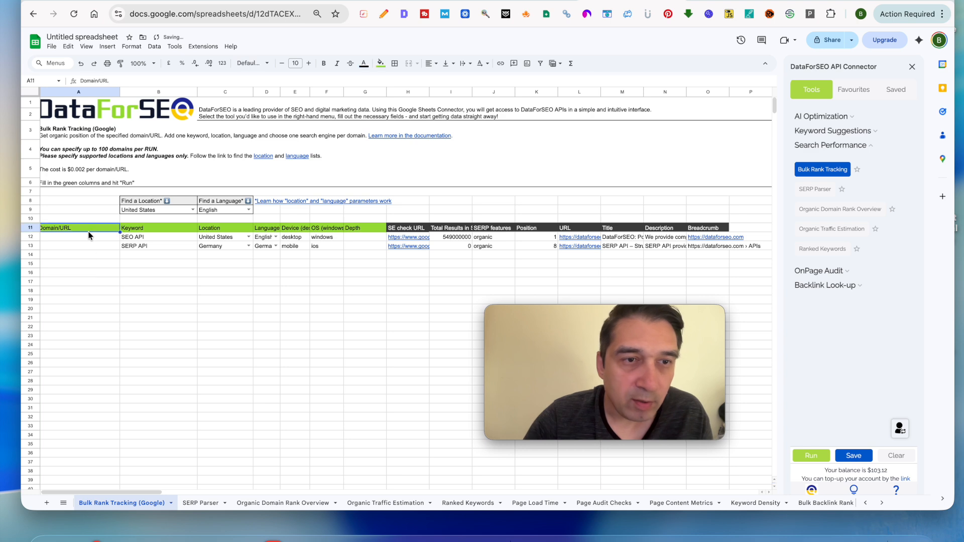
{"action": "triple_click", "coordinate": [145, 80]}
{"action": "type", "text": "https://top-doors.com/"}
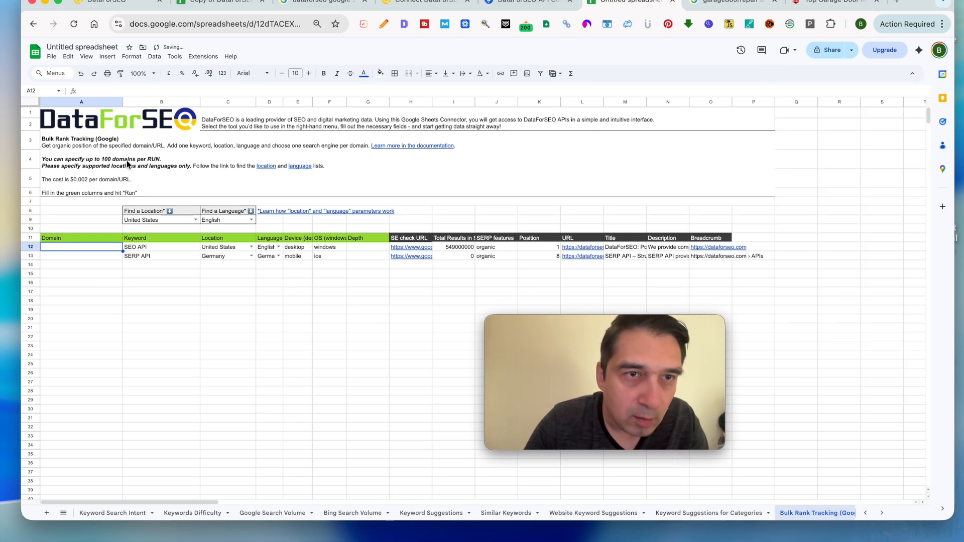
{"action": "key", "text": "Return"}
{"action": "type", "text": "https://top-doors.com/"}
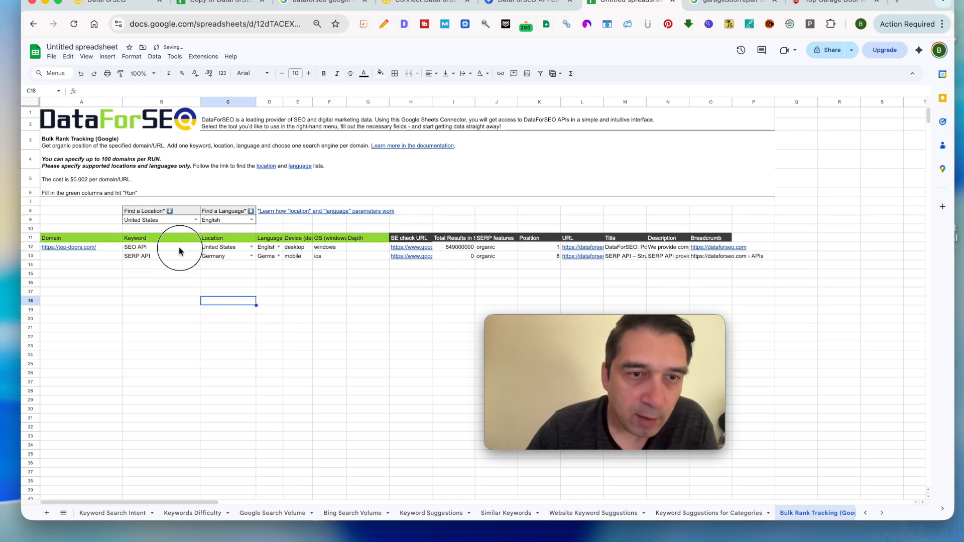
{"action": "left_click_drag", "start_coordinate": [179, 247], "coordinate": [179, 258]}
{"action": "key", "text": "Delete"}
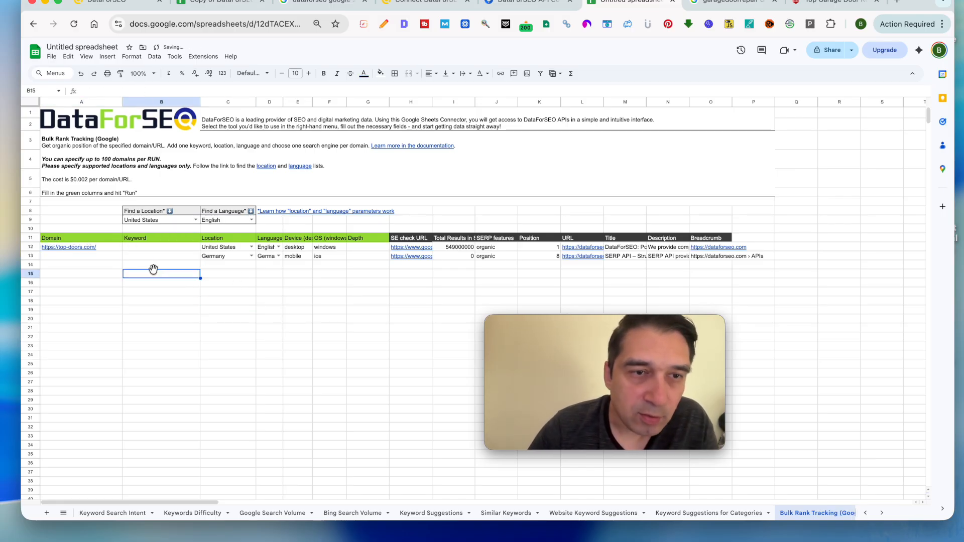
{"action": "left_click", "coordinate": [112, 258]}
{"action": "type", "text": "https://top-doors.com/"}
{"action": "left_click", "coordinate": [91, 264]}
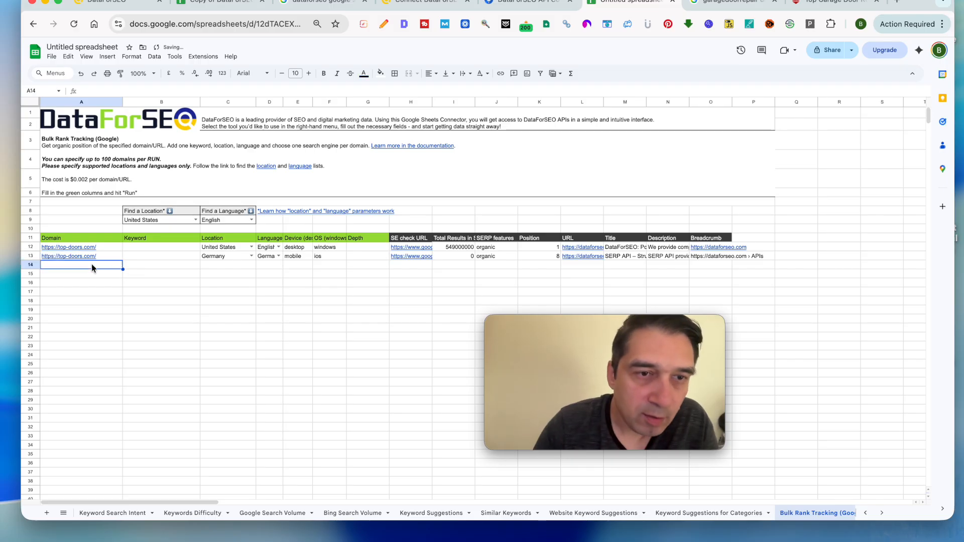
{"action": "type", "text": "https://top-doors.com/"}
- Enter the keywords garage door repair, best garage door repair and cheap garage door repair in B12:B14
{"action": "left_click", "coordinate": [144, 247]}
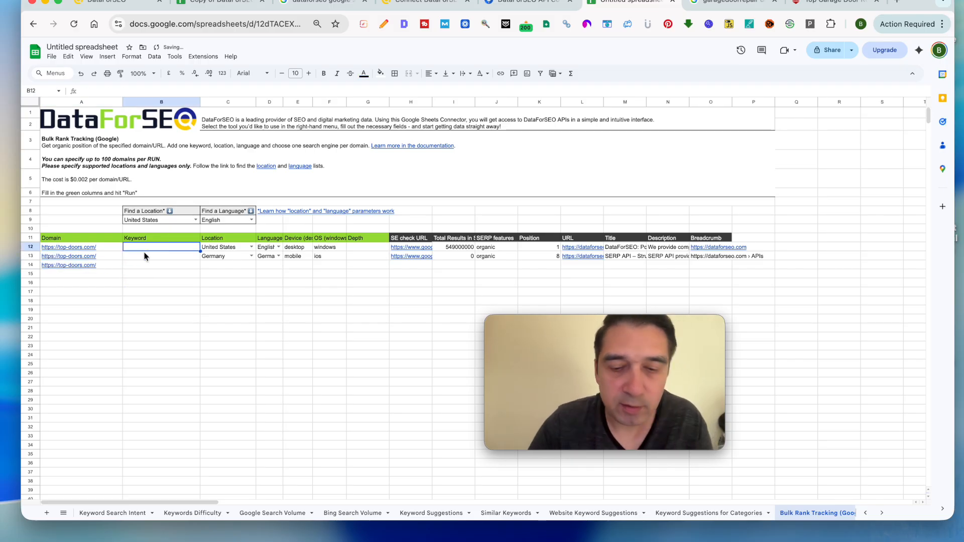
{"action": "type", "text": "garage door"}
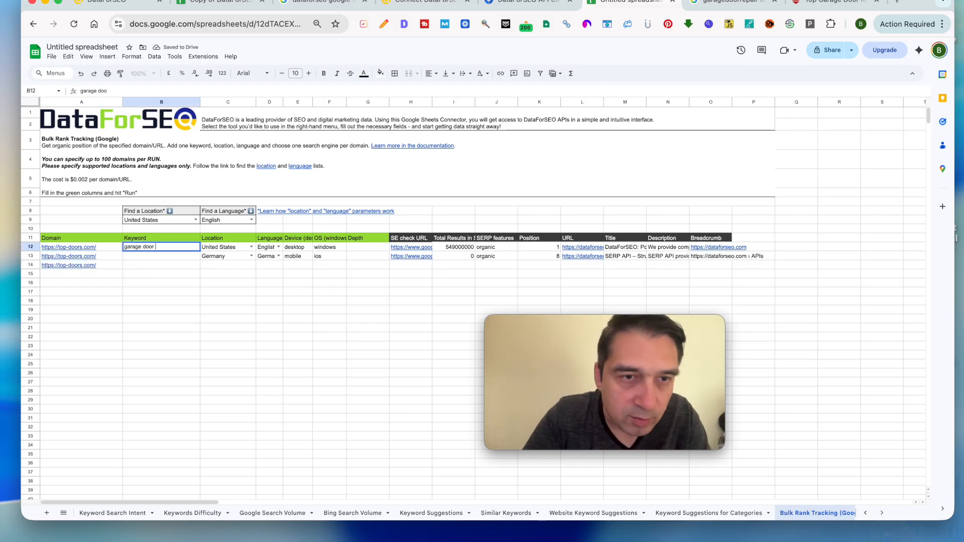
{"action": "type", "text": "repair"}
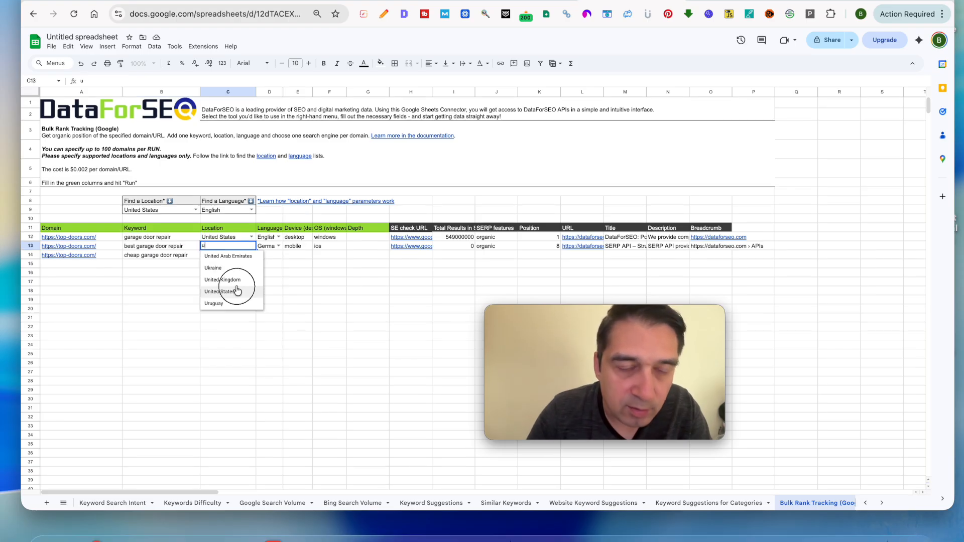
- Set the location to United States for the second and third keywords in C13 and C14
{"action": "left_click", "coordinate": [236, 289]}
{"action": "left_click", "coordinate": [230, 256]}
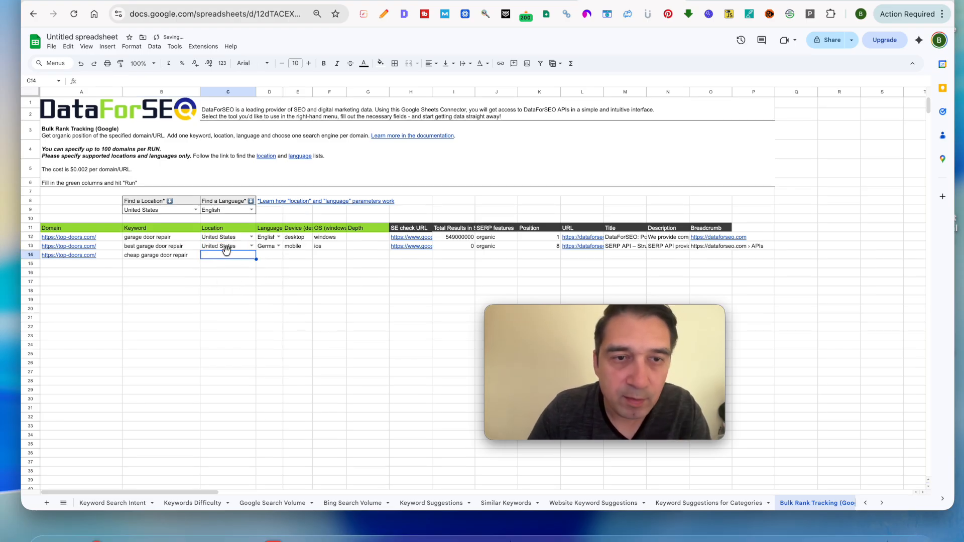
{"action": "type", "text": "United States"}
{"action": "left_click", "coordinate": [291, 270]}
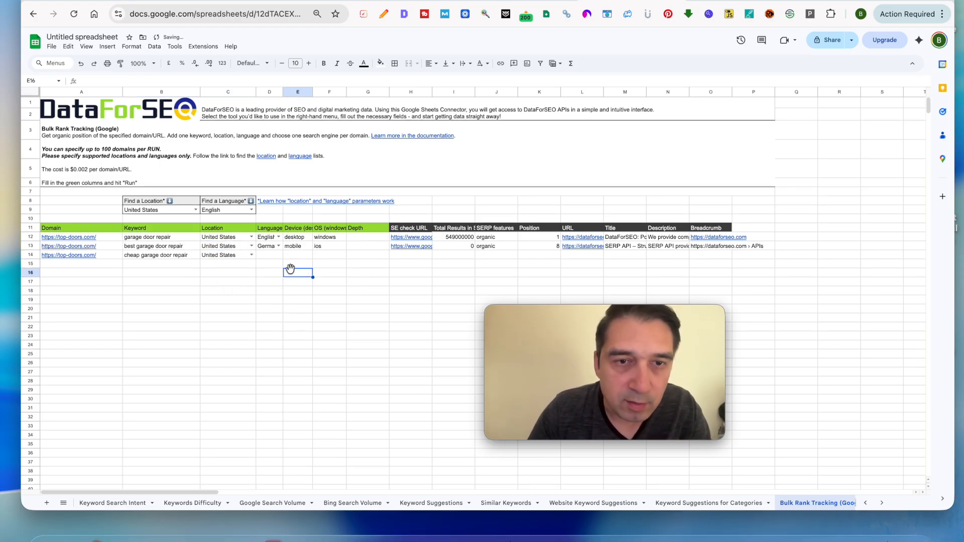
- Set the language to English for the second and third keywords in D13 and D14
{"action": "left_click", "coordinate": [270, 247]}
{"action": "left_click", "coordinate": [270, 258]}
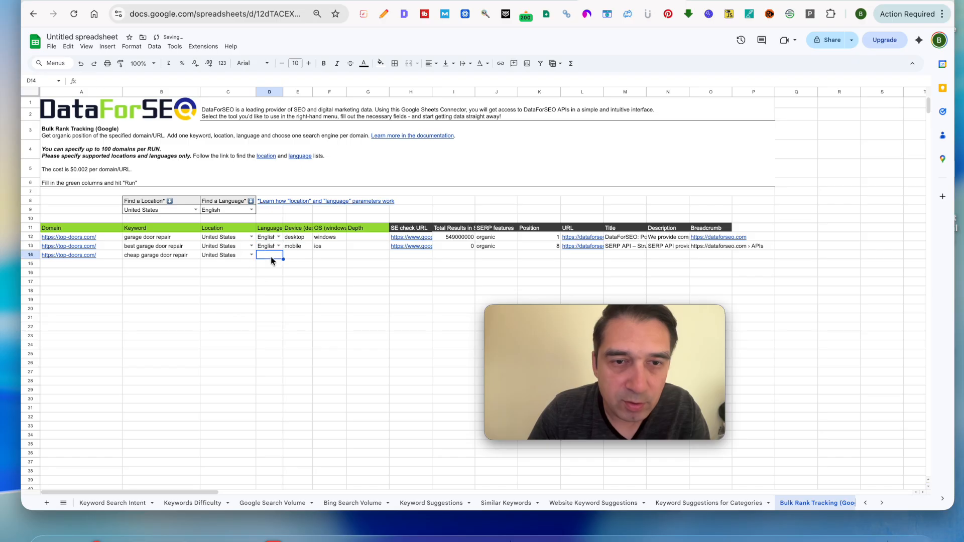
{"action": "type", "text": "English"}
{"action": "left_click", "coordinate": [299, 257]}
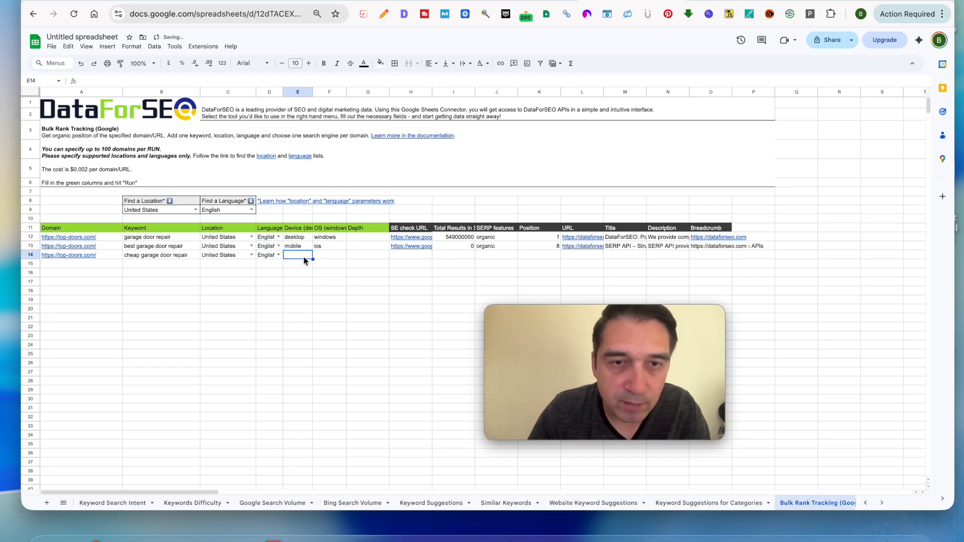
- Copy the device value mobile from E13 into E14 and E12
{"action": "left_click", "coordinate": [299, 246]}
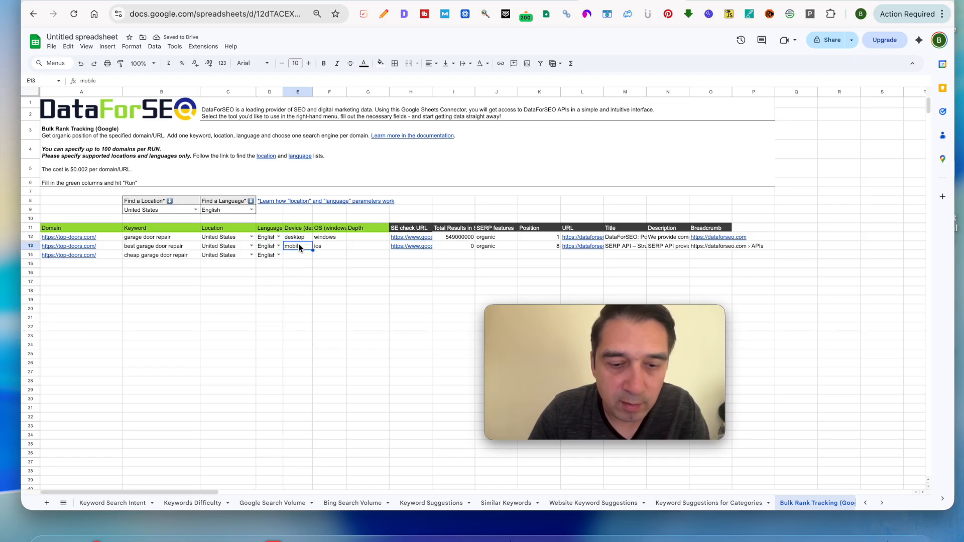
{"action": "key", "text": "ctrl+c"}
{"action": "left_click", "coordinate": [299, 255]}
{"action": "key", "text": "ctrl+v"}
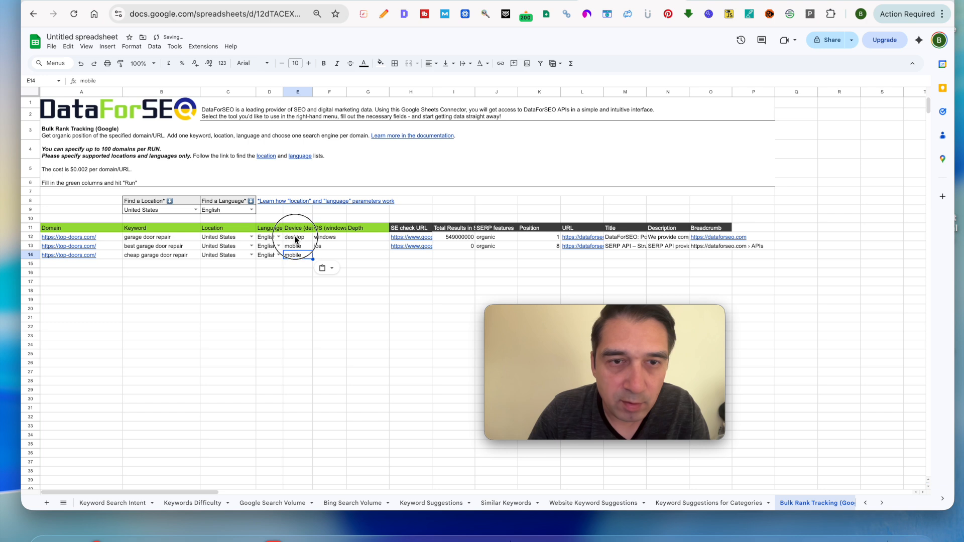
{"action": "left_click", "coordinate": [296, 238]}
{"action": "key", "text": "ctrl+v"}
- Copy the OS value ios from F13 into F12 and F14, and select the sample results block starting at H12
{"action": "left_click", "coordinate": [339, 238]}
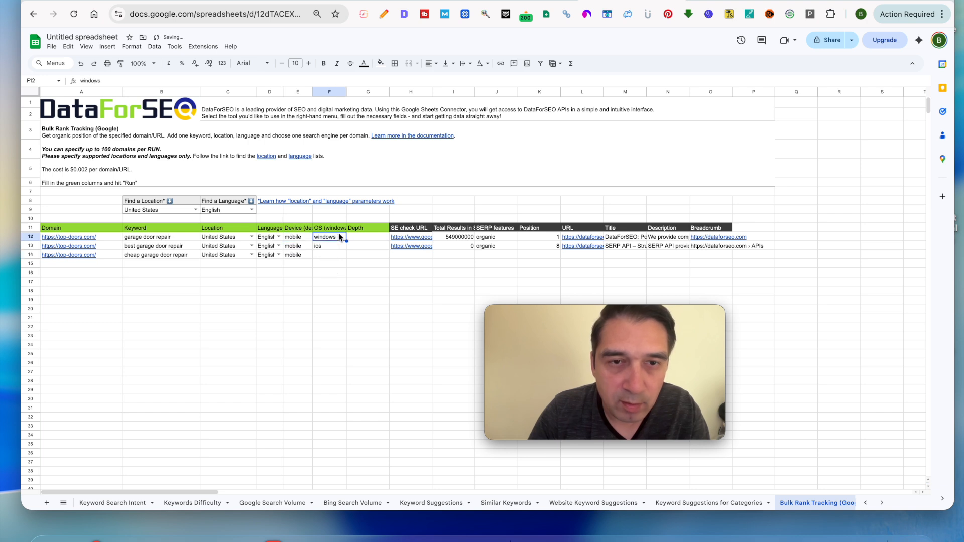
{"action": "left_click", "coordinate": [338, 246]}
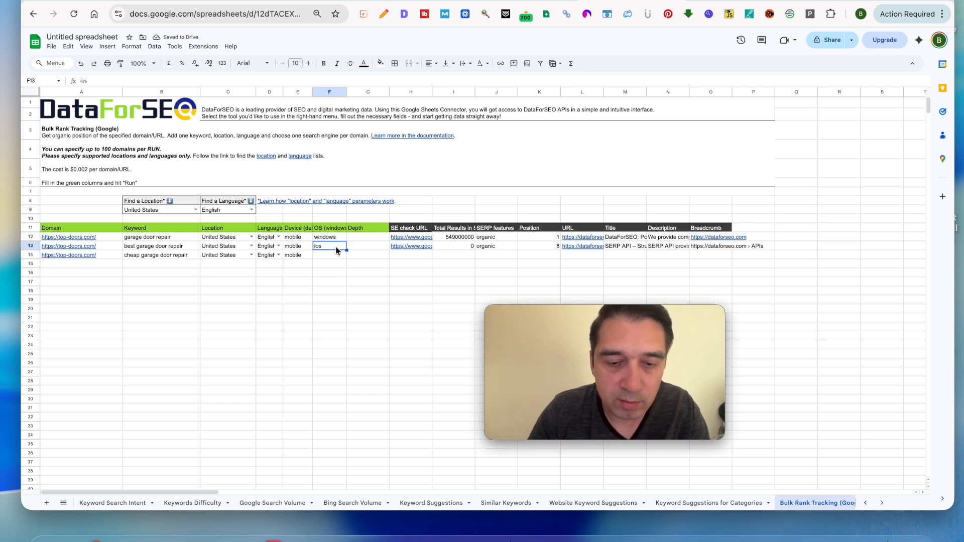
{"action": "left_click", "coordinate": [333, 238]}
{"action": "key", "text": "ctrl+v"}
{"action": "left_click", "coordinate": [334, 256]}
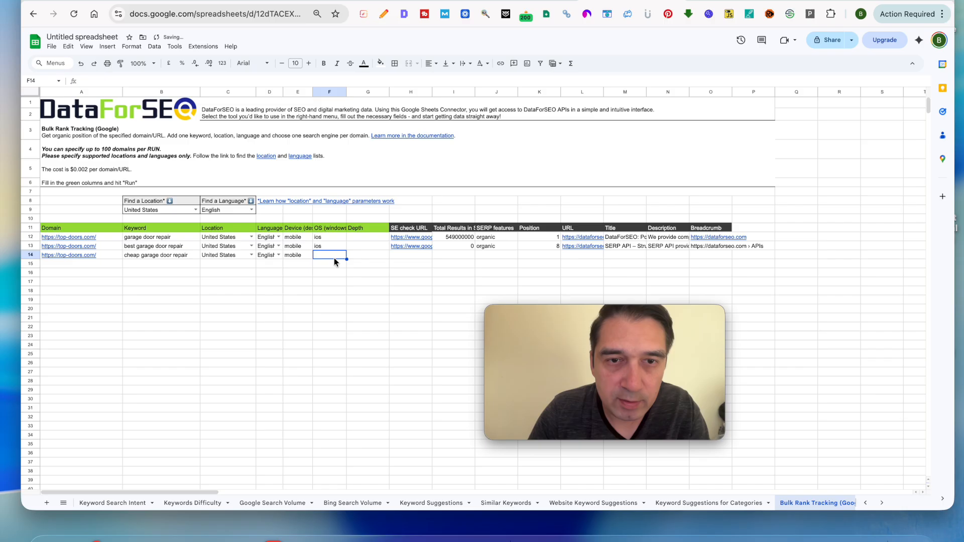
{"action": "key", "text": "ctrl+v"}
{"action": "left_click", "coordinate": [393, 264]}
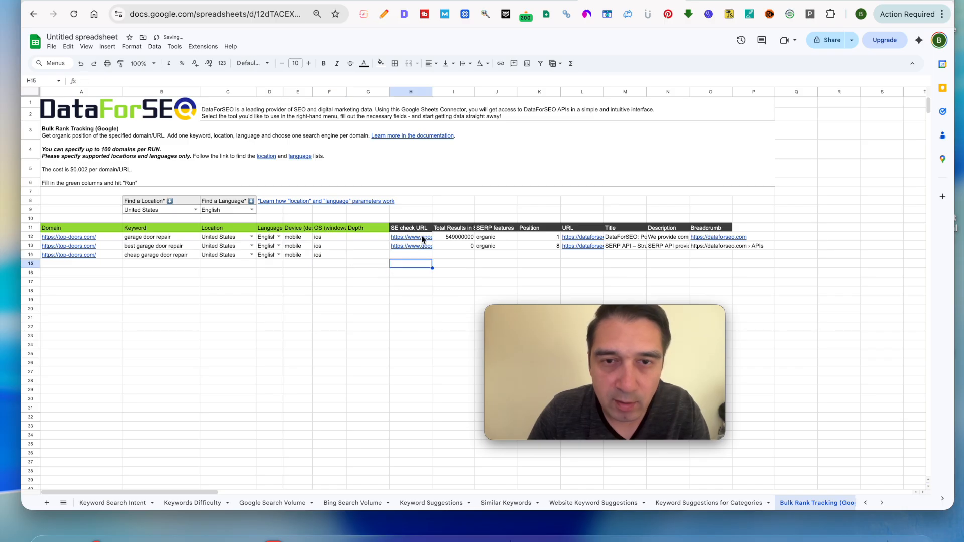
{"action": "left_click_drag", "start_coordinate": [422, 239], "coordinate": [695, 268]}
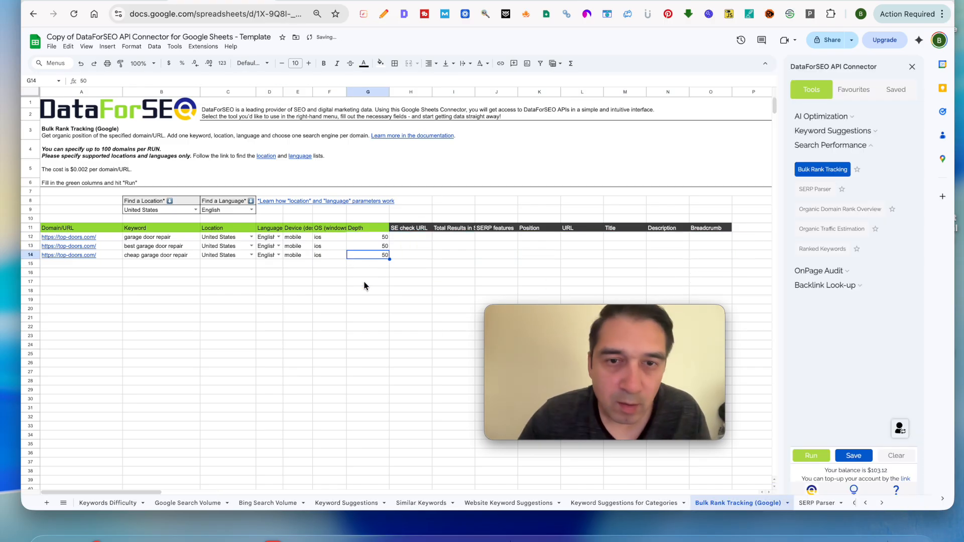
- In the DataForSEO template copy, set the depth to 20 for all three keywords in G12:G14
{"action": "left_click", "coordinate": [366, 285]}
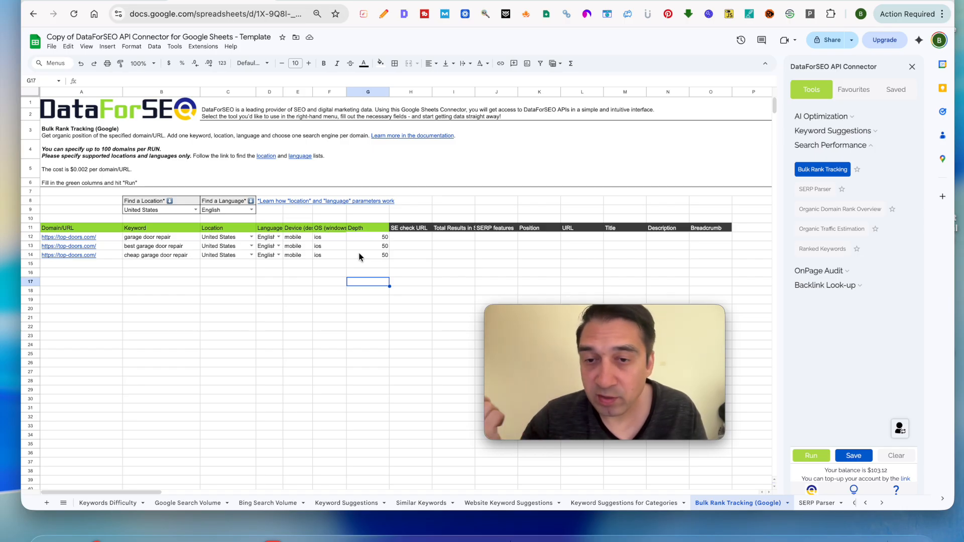
{"action": "left_click", "coordinate": [360, 256]}
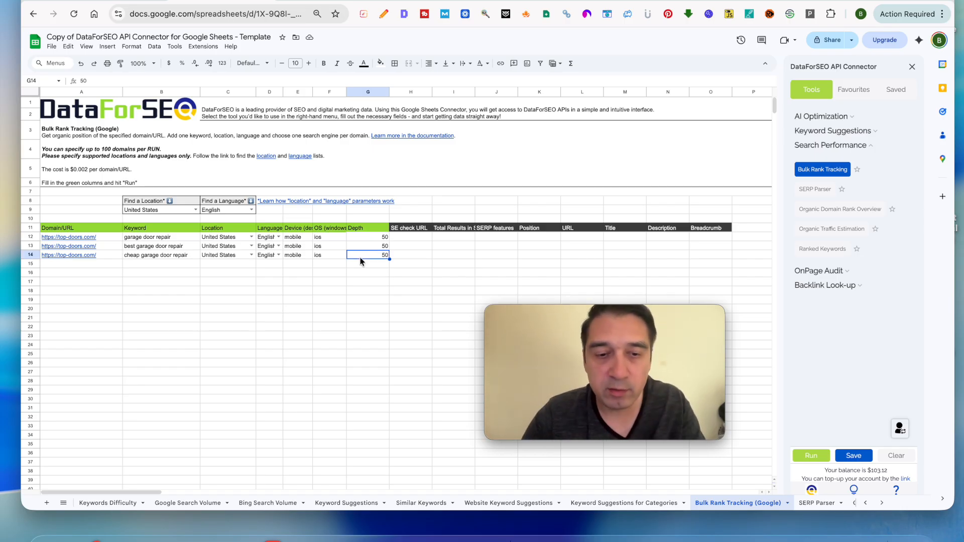
{"action": "type", "text": "20"}
{"action": "left_click", "coordinate": [354, 247]}
{"action": "type", "text": "2"}
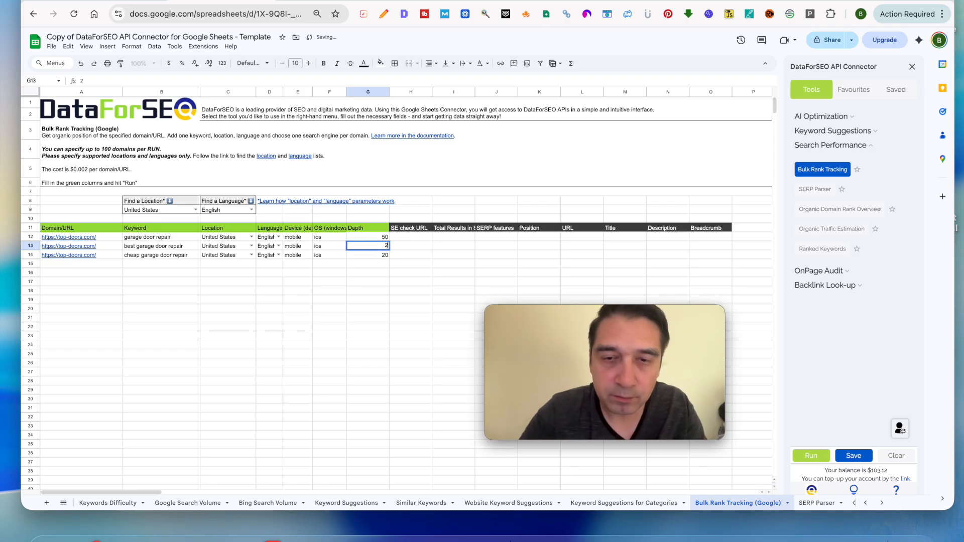
{"action": "type", "text": "0"}
{"action": "left_click", "coordinate": [360, 237]}
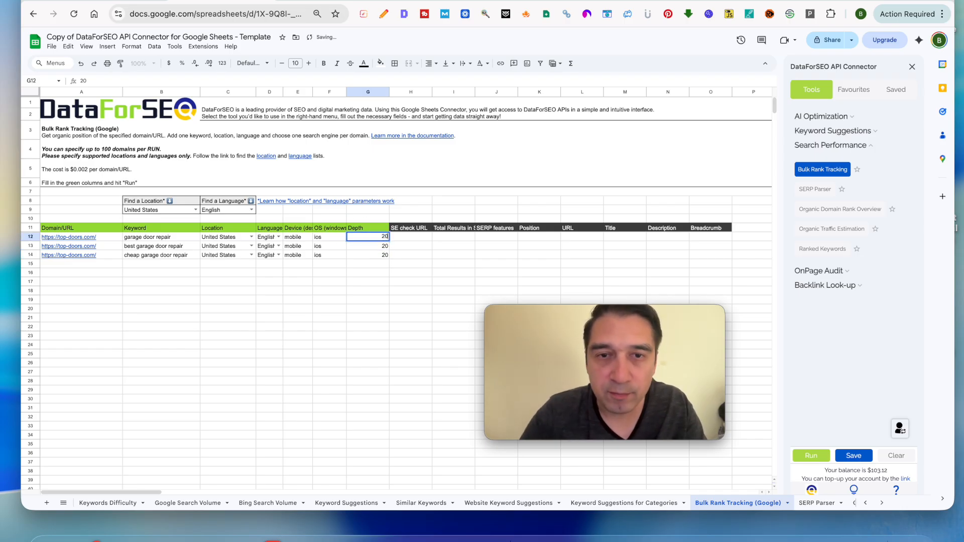
{"action": "type", "text": "20"}
{"action": "left_click", "coordinate": [351, 300]}
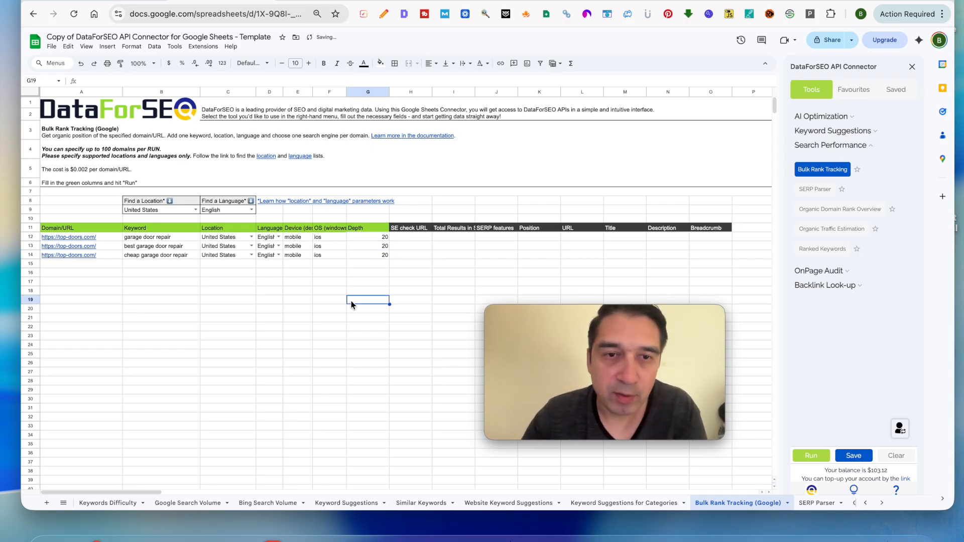
- Run Bulk Rank Tracking for the three garage door keywords and check the position and description results
{"action": "left_click", "coordinate": [811, 456]}
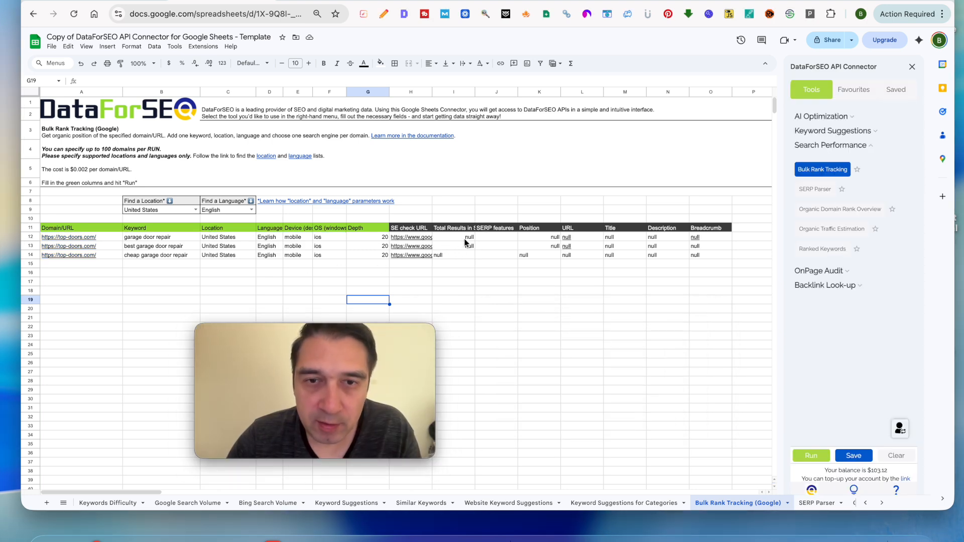
{"action": "left_click", "coordinate": [547, 247]}
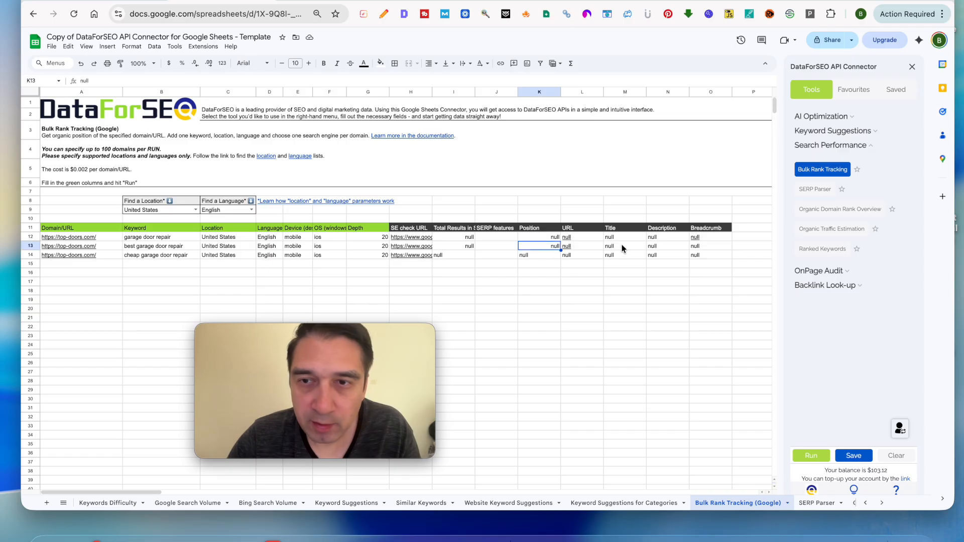
{"action": "left_click", "coordinate": [665, 250]}
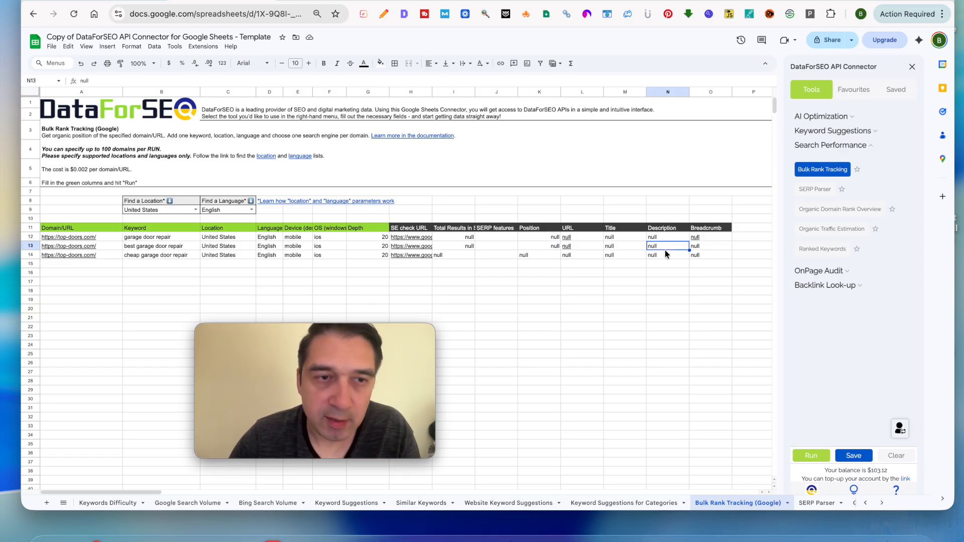
{"action": "scroll", "coordinate": [665, 250], "scroll_direction": "down", "scroll_amount": 1}
{"action": "left_click", "coordinate": [180, 233]}
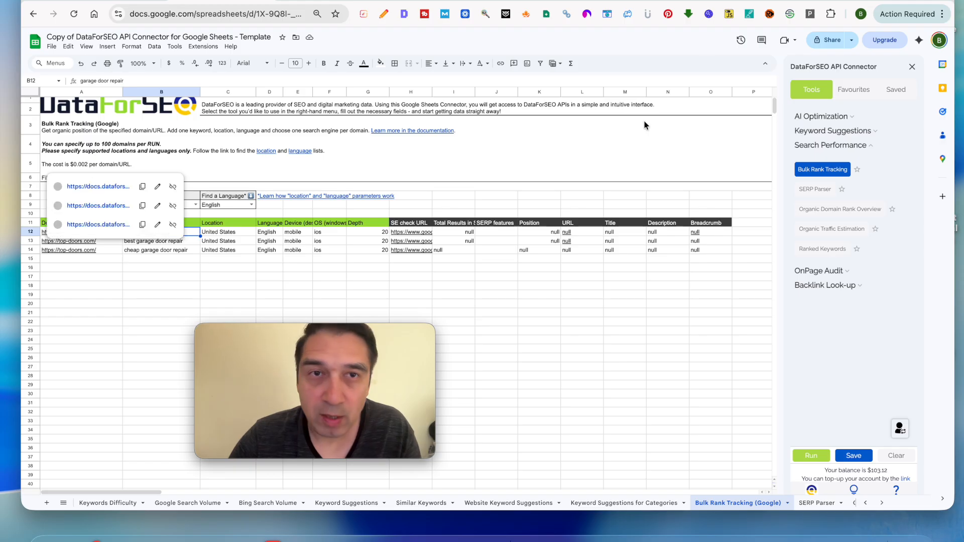
{"action": "left_click", "coordinate": [338, 297]}
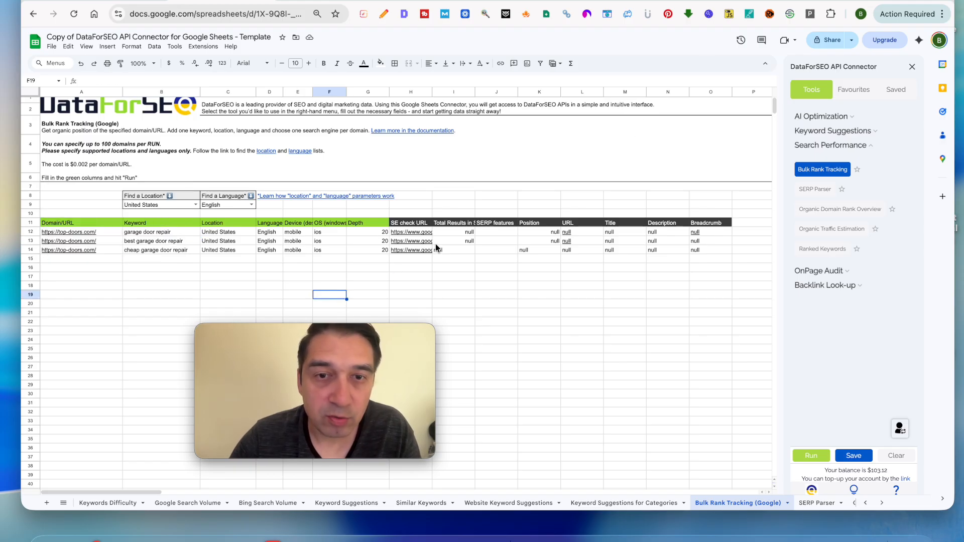
- Set the depth to 50 for all three keywords and rerun Bulk Rank Tracking, checking the results
{"action": "left_click", "coordinate": [372, 235]}
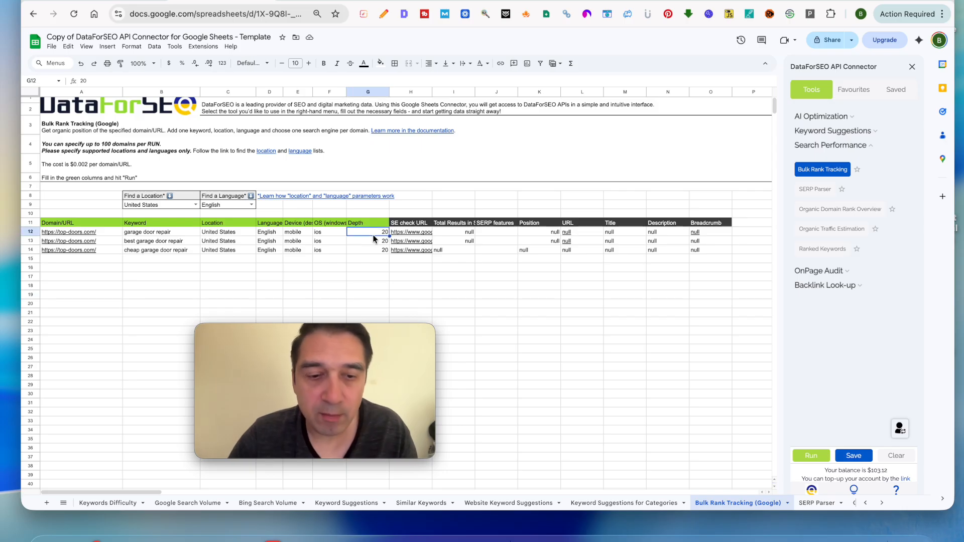
{"action": "type", "text": "50"}
{"action": "key", "text": "Return"}
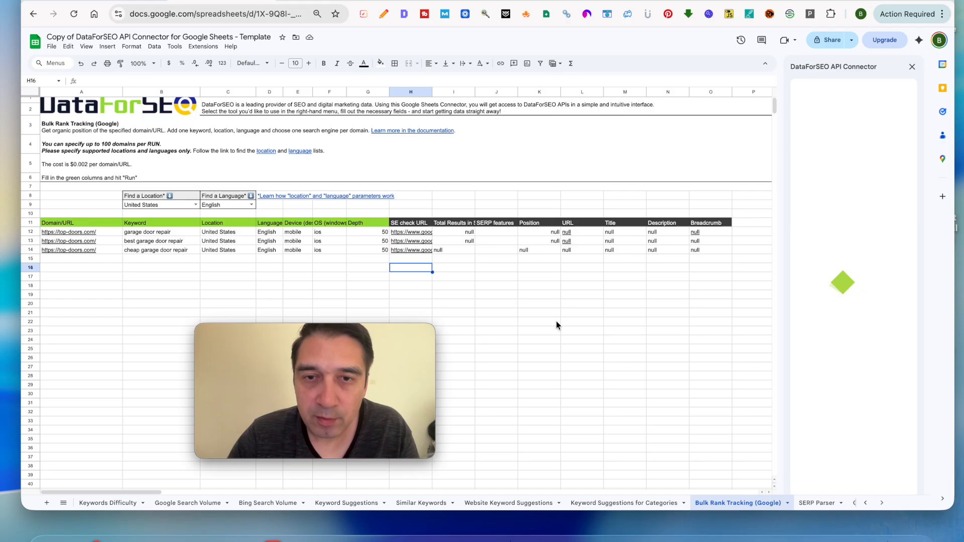
{"action": "left_click_drag", "start_coordinate": [462, 233], "coordinate": [694, 276]}
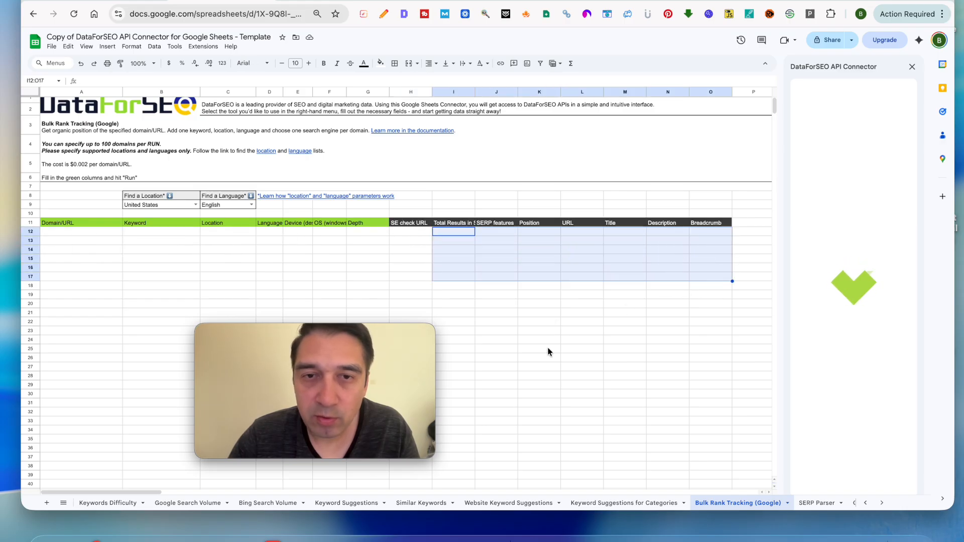
{"action": "left_click", "coordinate": [547, 348]}
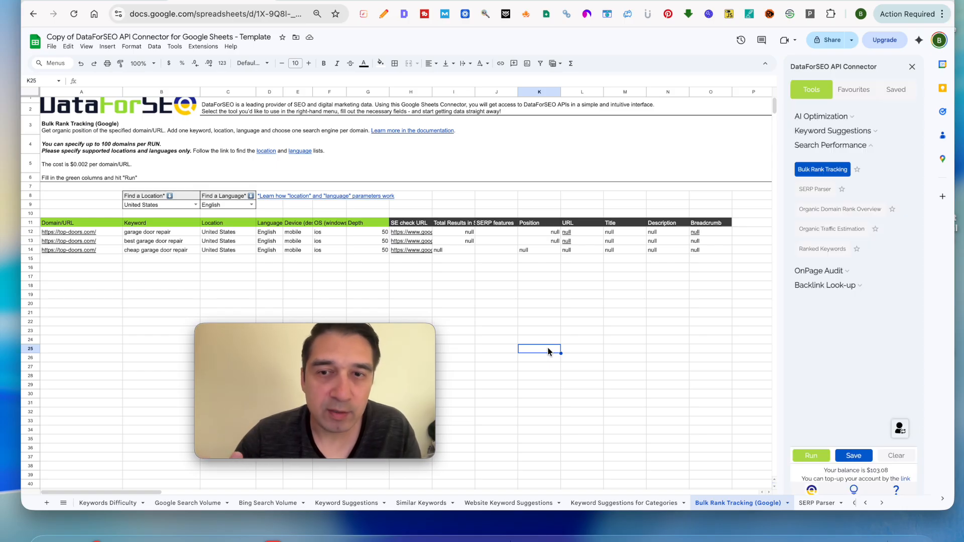
{"action": "left_click_drag", "start_coordinate": [455, 232], "coordinate": [695, 310]}
{"action": "left_click", "coordinate": [694, 310]}
{"action": "scroll", "coordinate": [695, 309], "scroll_direction": "down", "scroll_amount": 1}
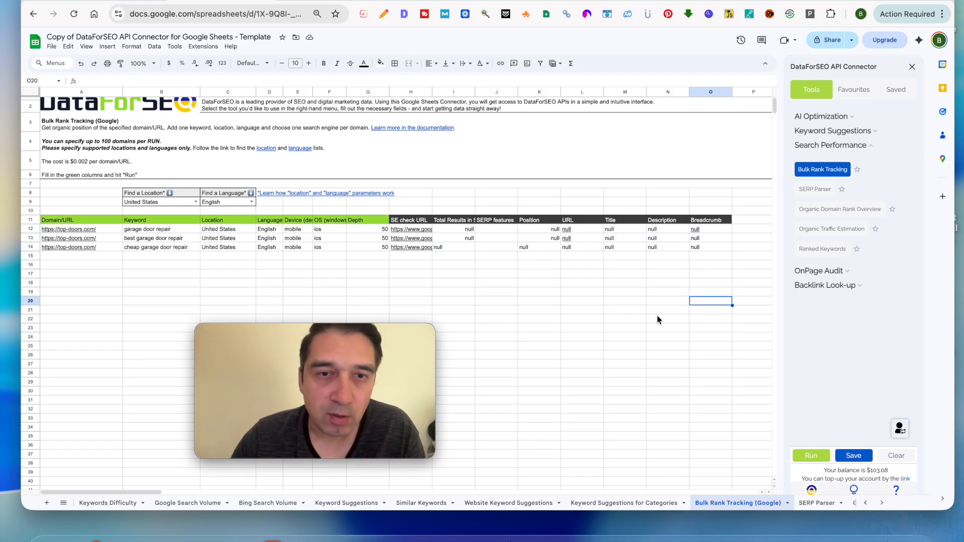
- Replace the keywords with garage repair door, repair door garage and repair the garage door, and rerun the rank tracking to review the results
{"action": "left_click_drag", "start_coordinate": [86, 228], "coordinate": [89, 256]}
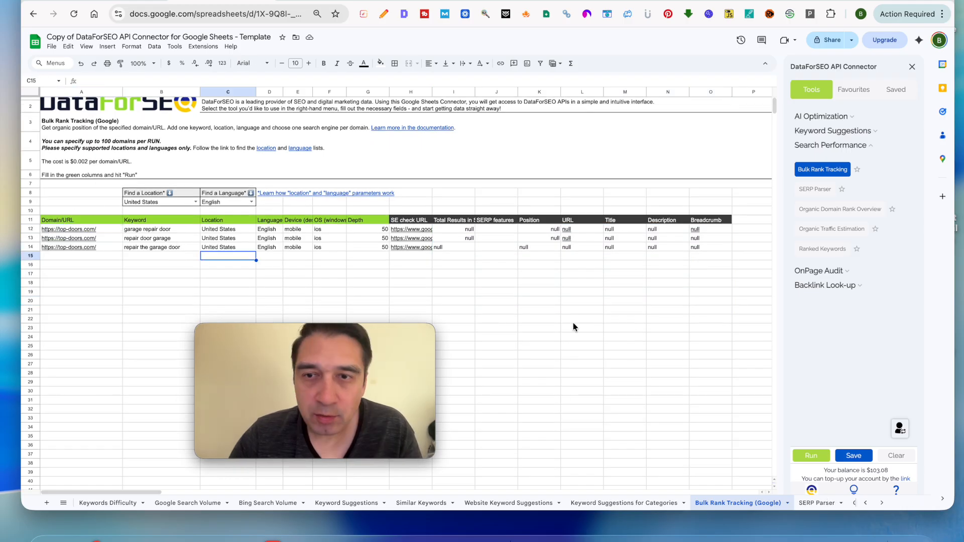
{"action": "left_click_drag", "start_coordinate": [459, 230], "coordinate": [622, 252]}
{"action": "left_click", "coordinate": [622, 251]}
{"action": "left_click", "coordinate": [661, 251]}
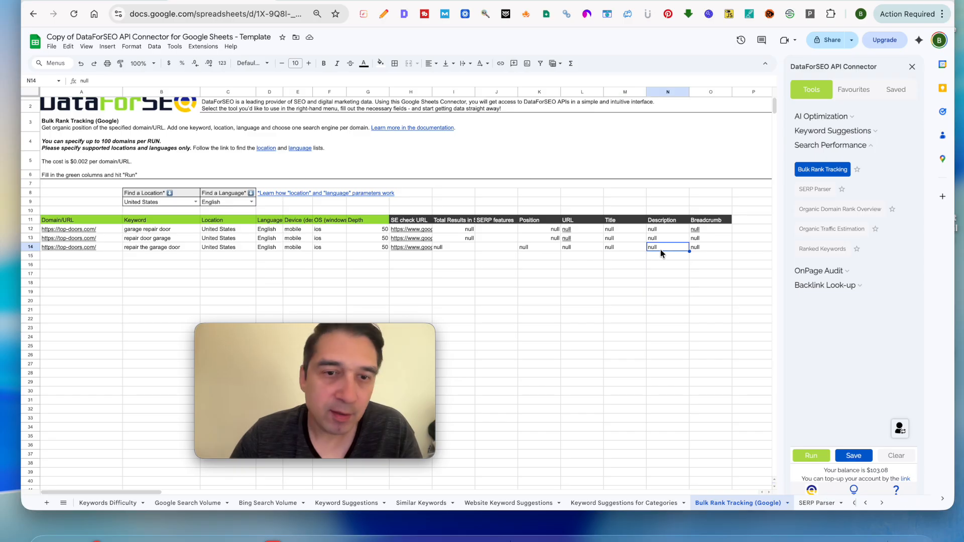
{"action": "left_click", "coordinate": [522, 264]}
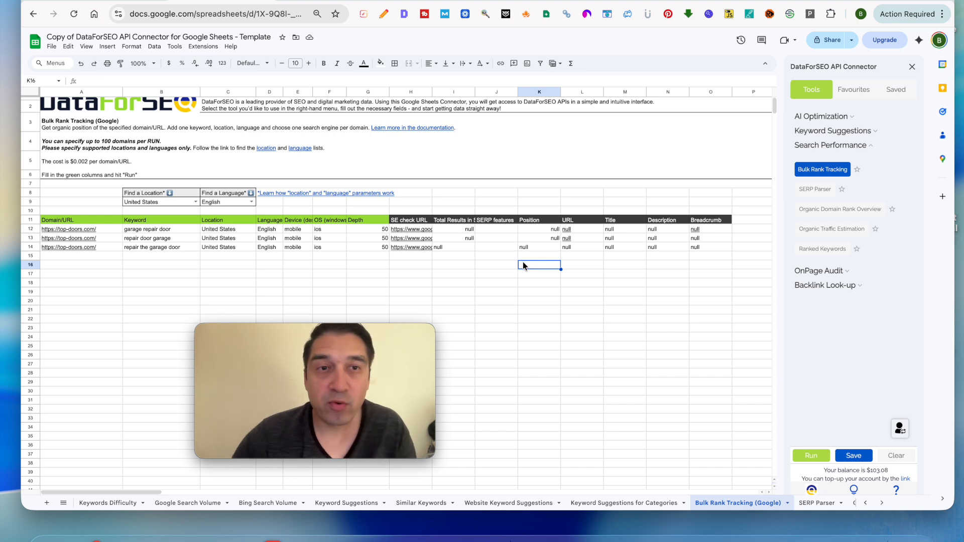
{"action": "left_click", "coordinate": [534, 294]}
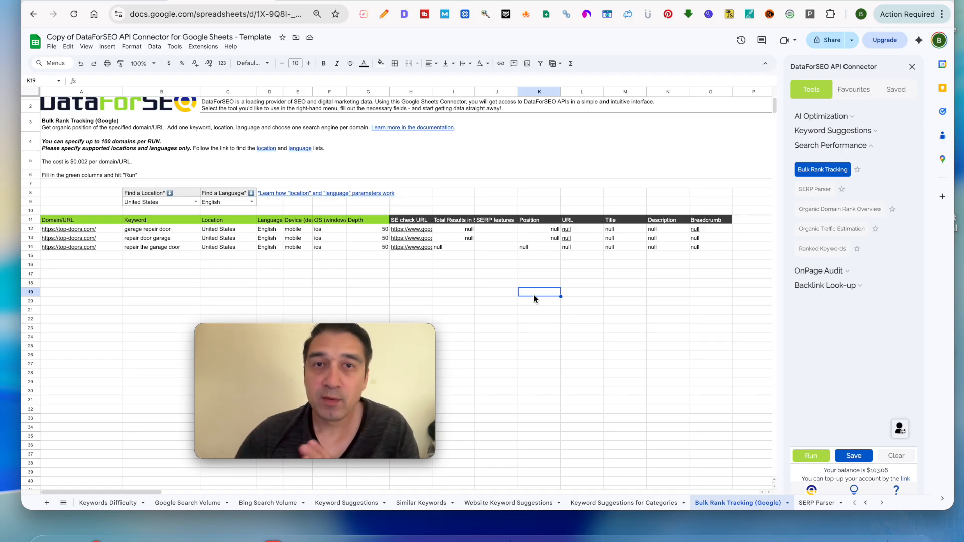
- Switch to the DataForSEO dashboard and check the 28 Feb spending in the expenses summary chart
{"action": "left_click", "coordinate": [504, 2]}
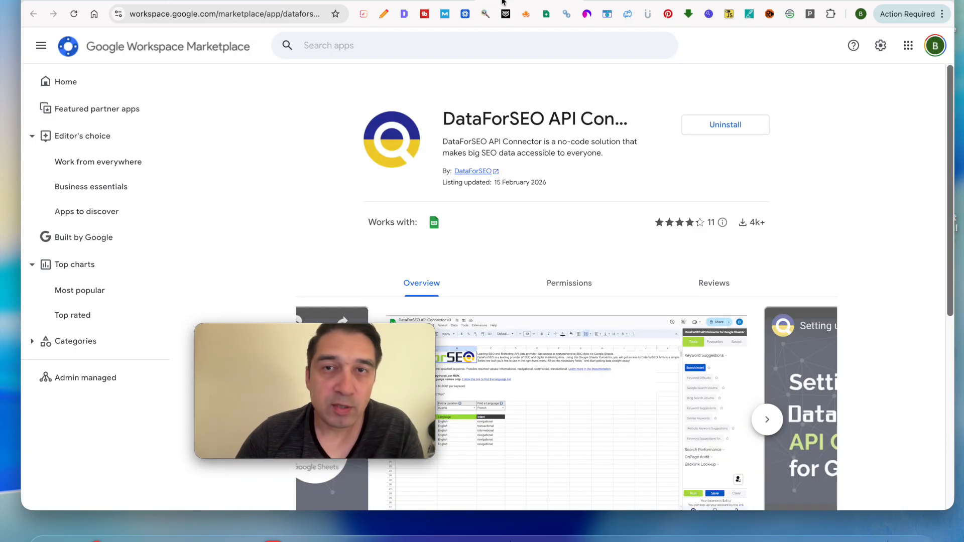
{"action": "left_click", "coordinate": [420, 2]}
{"action": "left_click", "coordinate": [259, 2]}
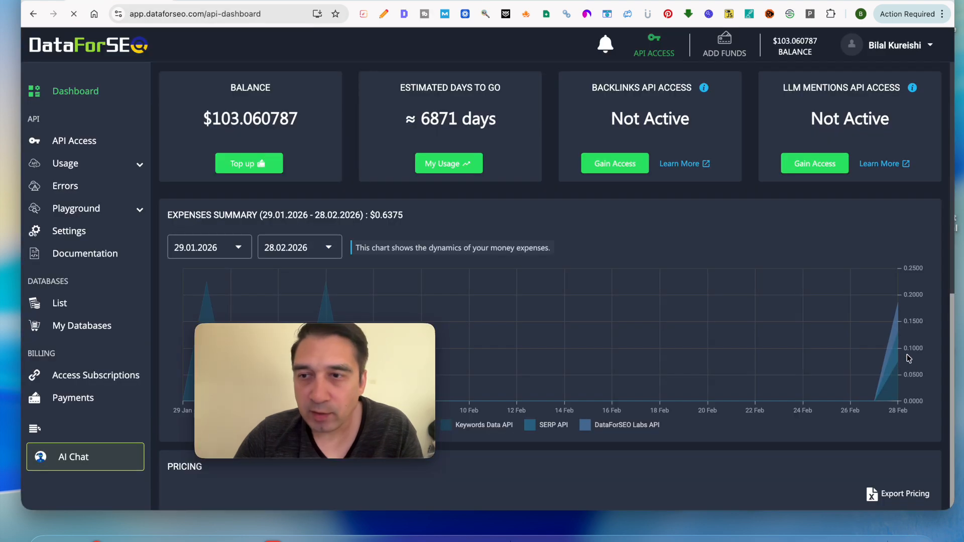
{"action": "mouse_move", "coordinate": [897, 328]}
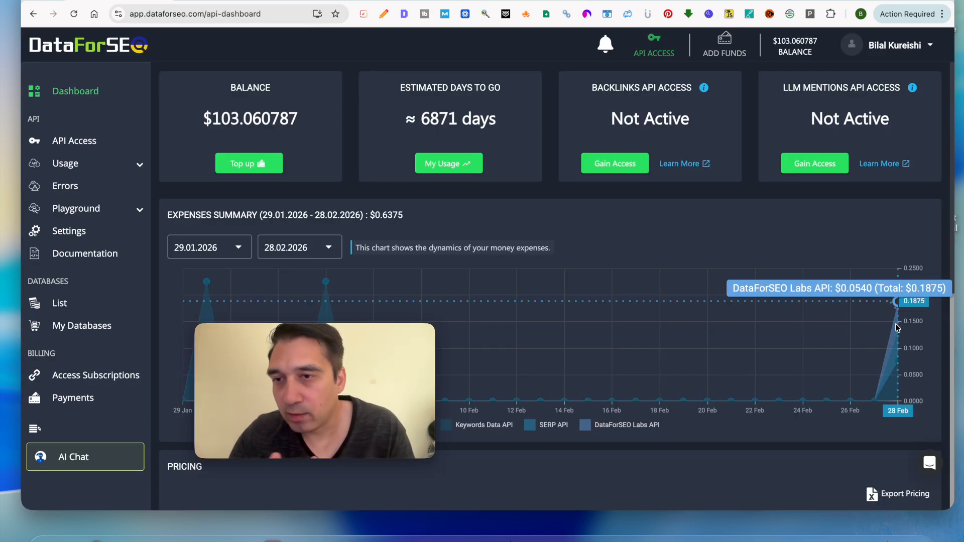